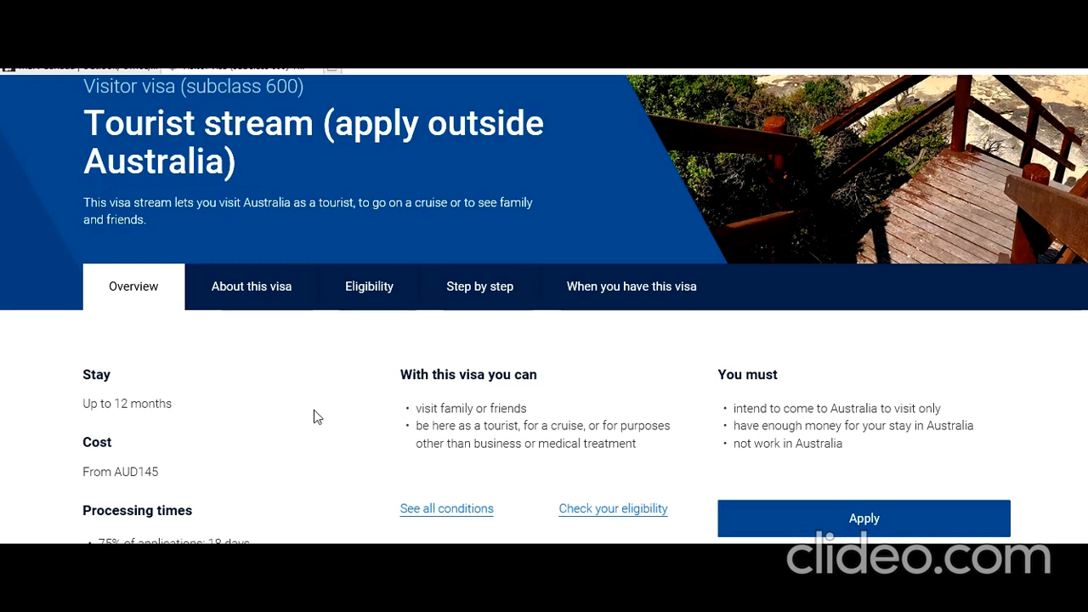
# Step: Start the online visa application and enter the account username on the ImmiAccount login page
pyautogui.scroll(-1, 314, 411)
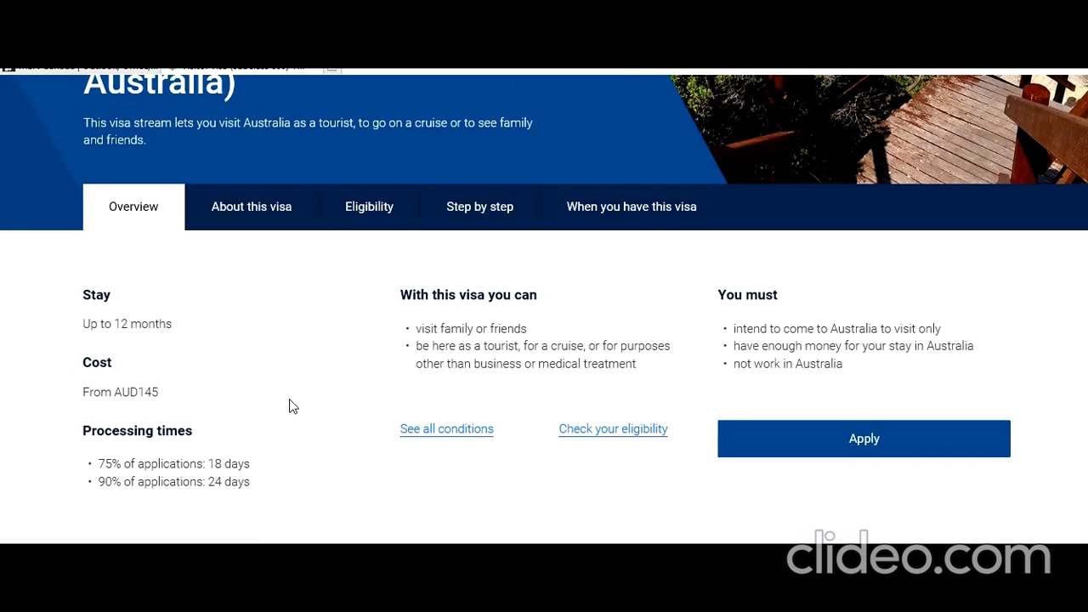
pyautogui.scroll(1, 290, 407)
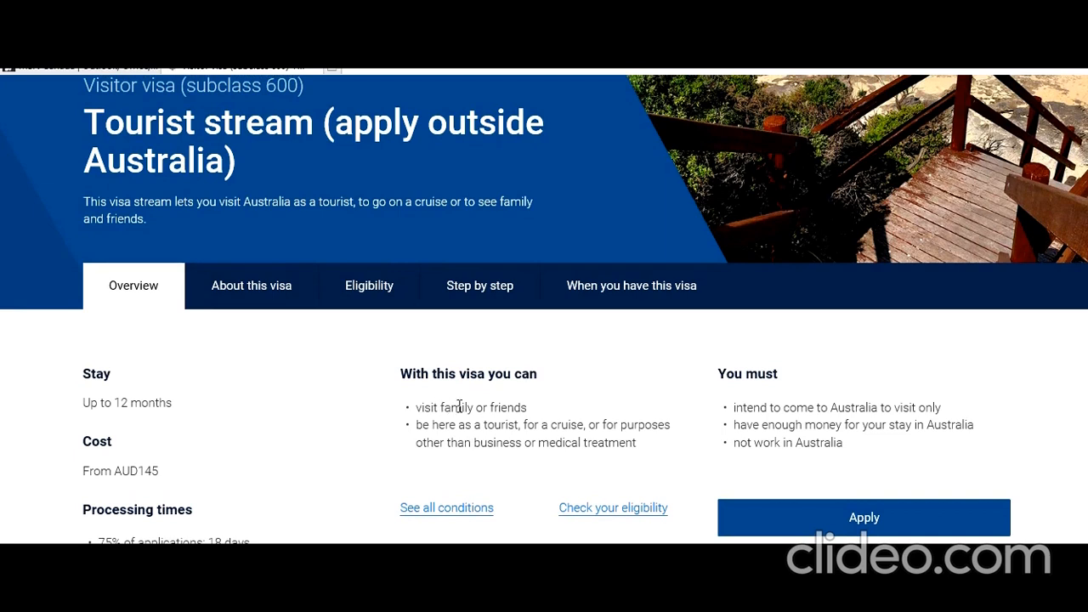
pyautogui.scroll(-1, 491, 424)
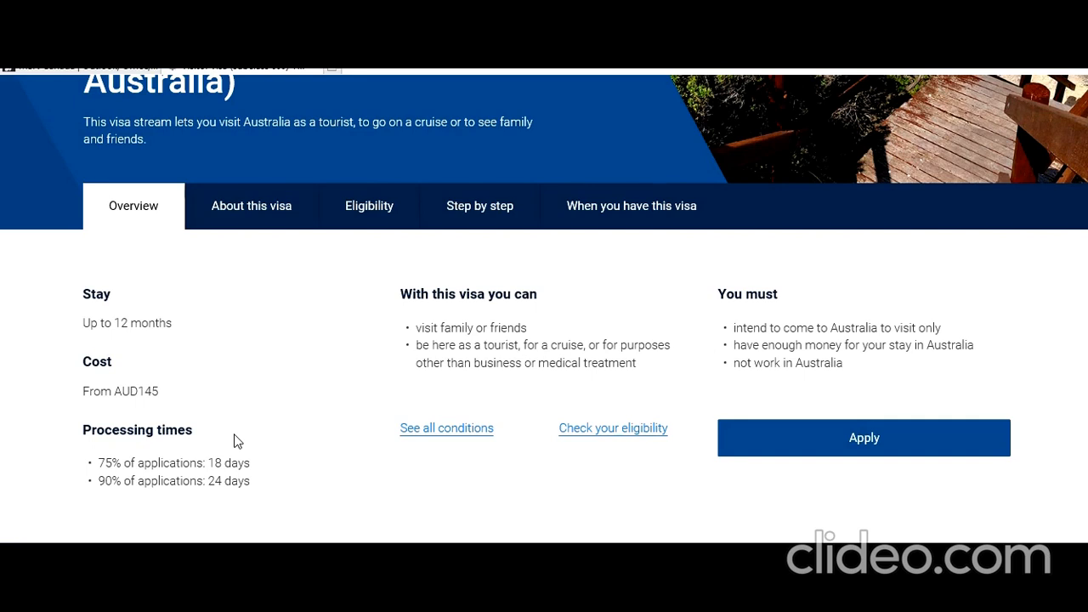
pyautogui.click(814, 439)
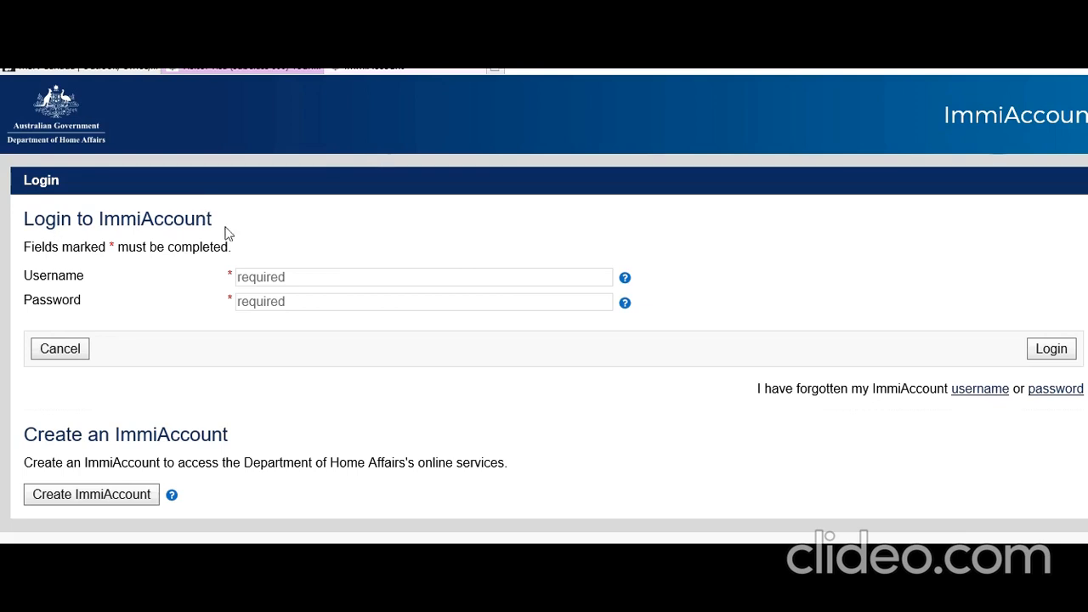
pyautogui.click(346, 273)
pyautogui.write('w')
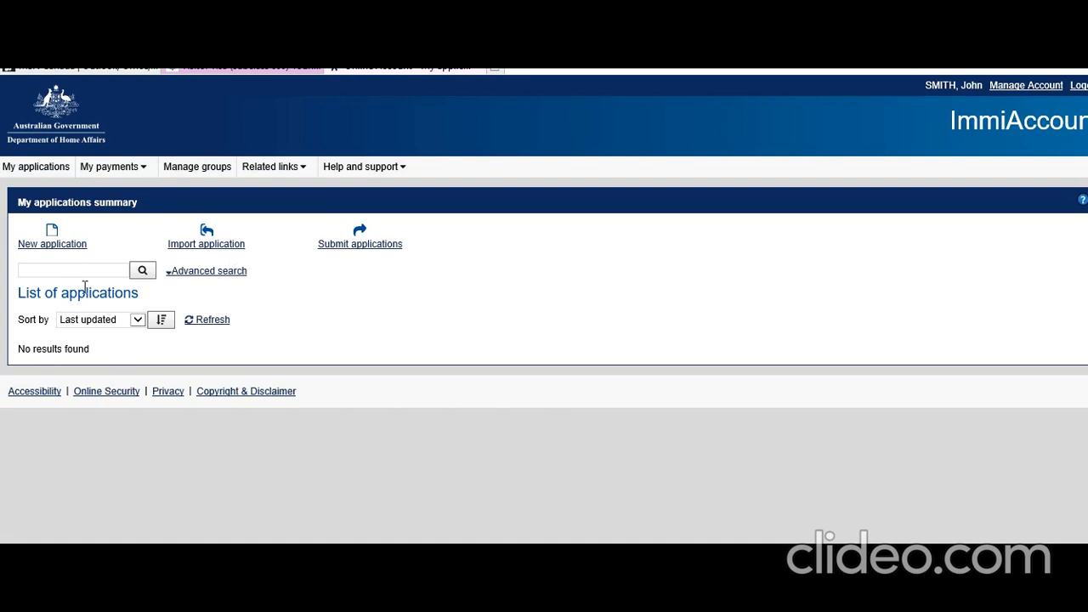
# Step: Create a new application and choose Visitor Visa (600) under Visitor
pyautogui.click(69, 248)
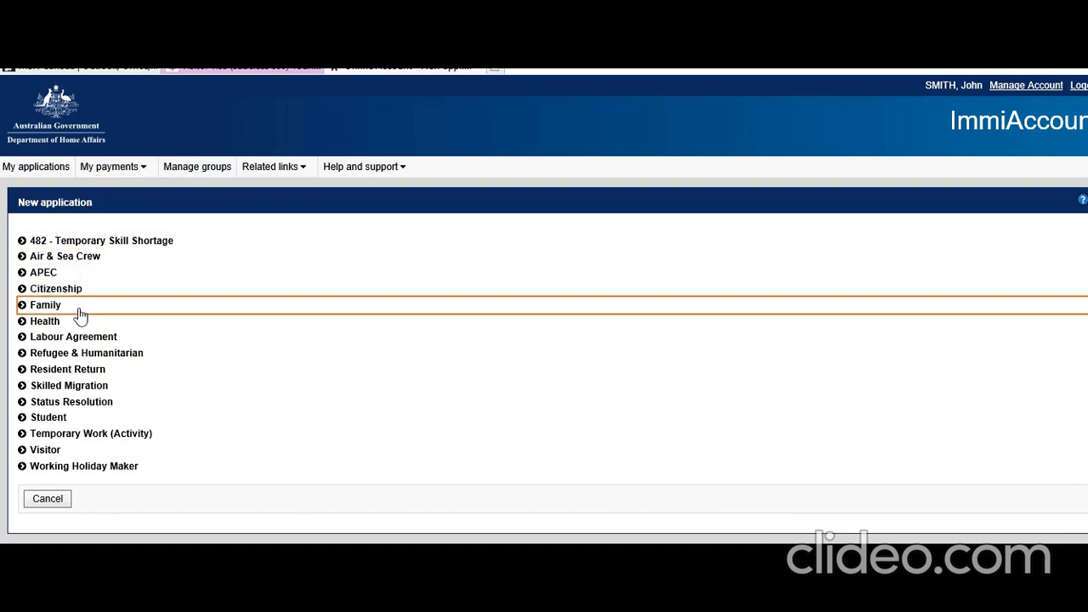
pyautogui.click(51, 458)
pyautogui.scroll(-1, 219, 461)
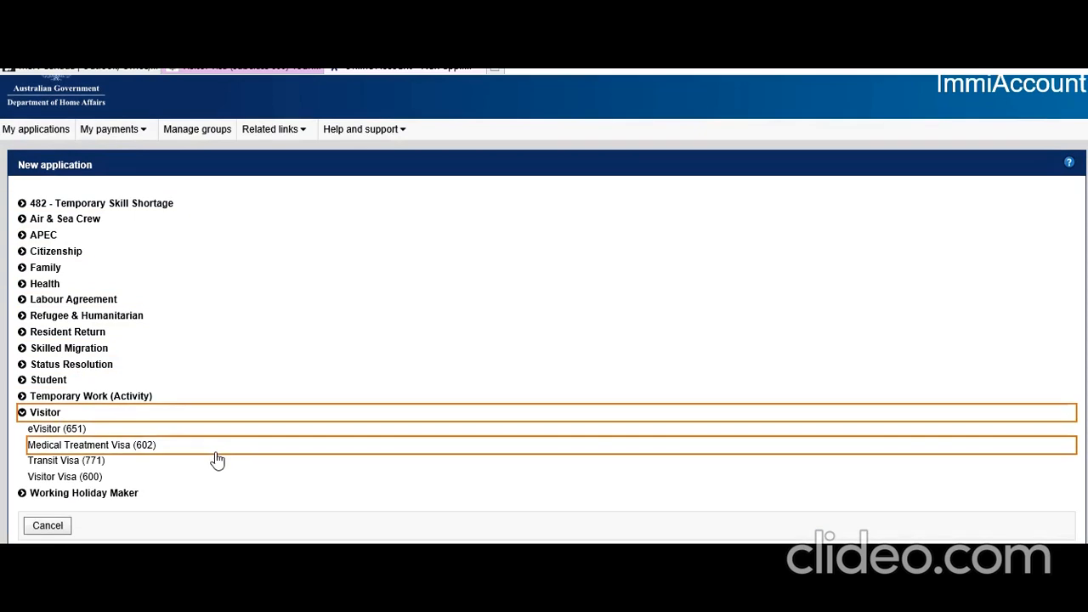
pyautogui.click(90, 481)
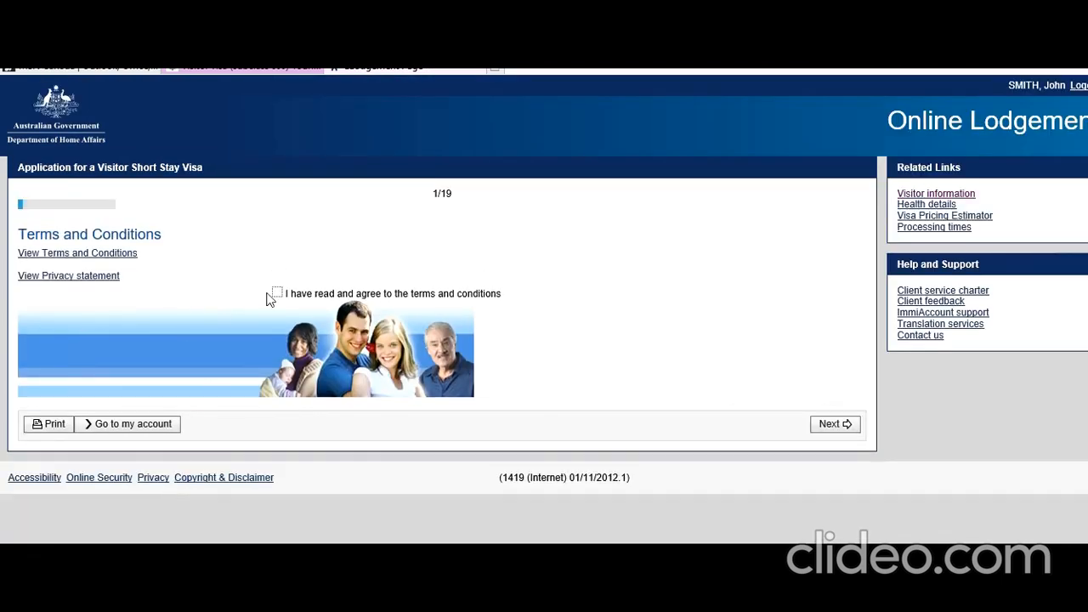
# Step: Accept the terms and conditions, continue, and mark the applicant as currently outside Australia
pyautogui.click(278, 293)
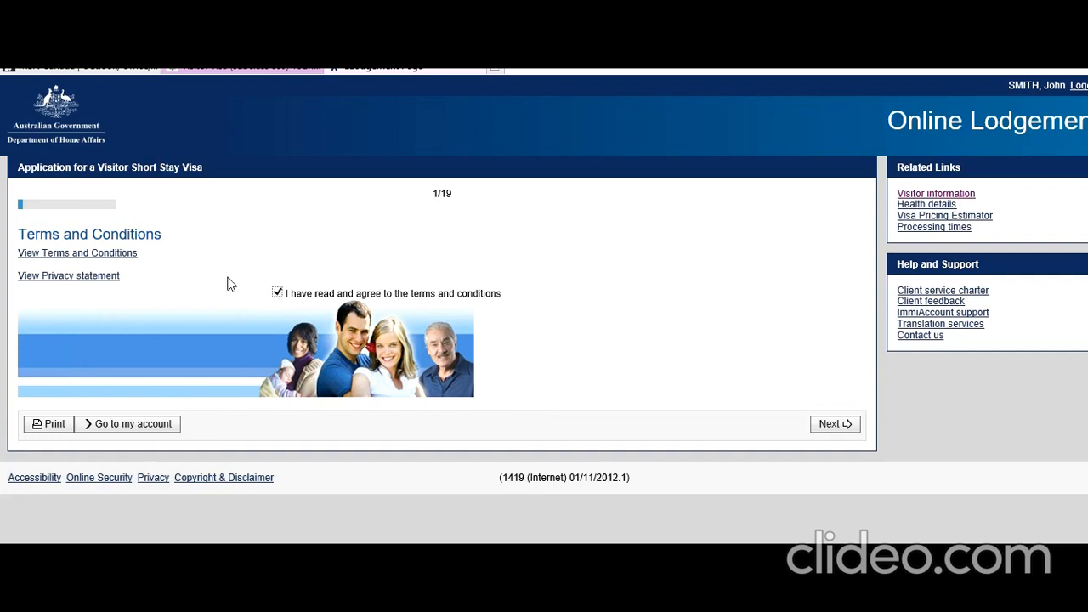
pyautogui.click(829, 427)
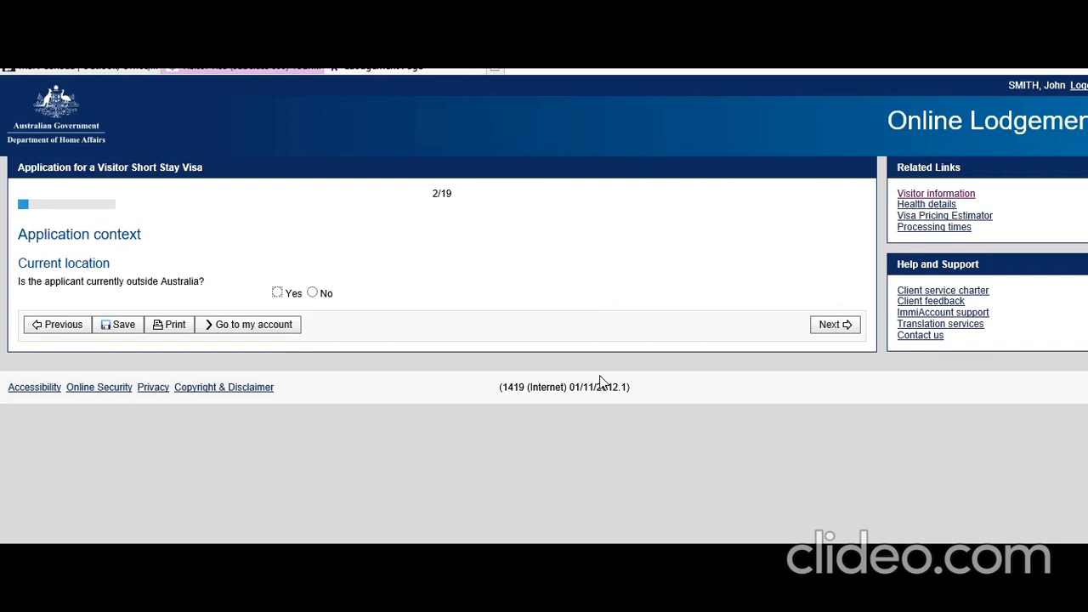
pyautogui.click(277, 292)
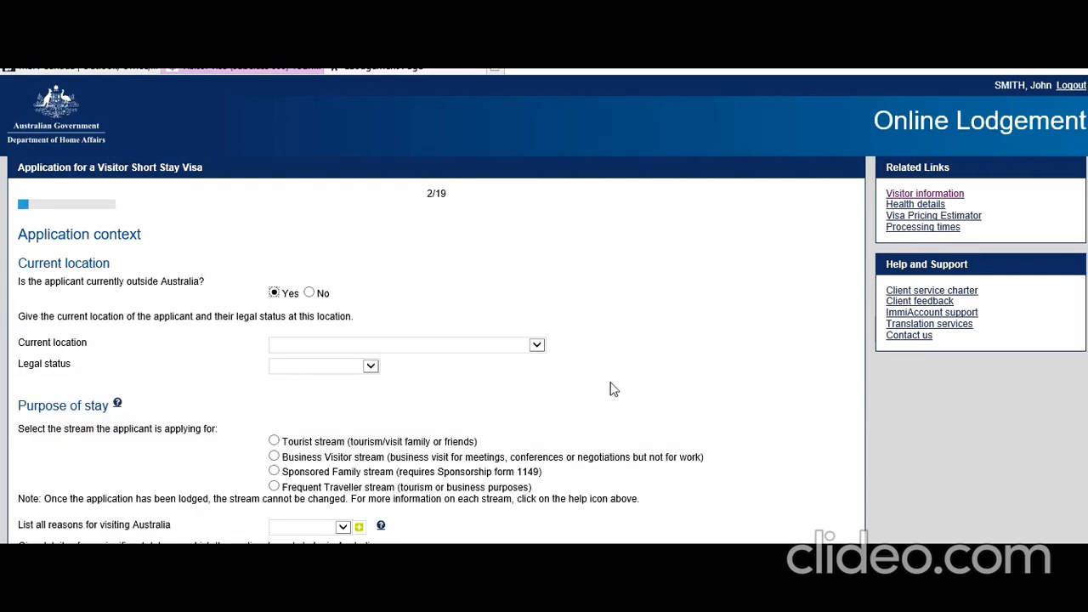
# Step: Set the current location to INDIA and the legal status to Citizen
pyautogui.click(541, 349)
pyautogui.click(541, 353)
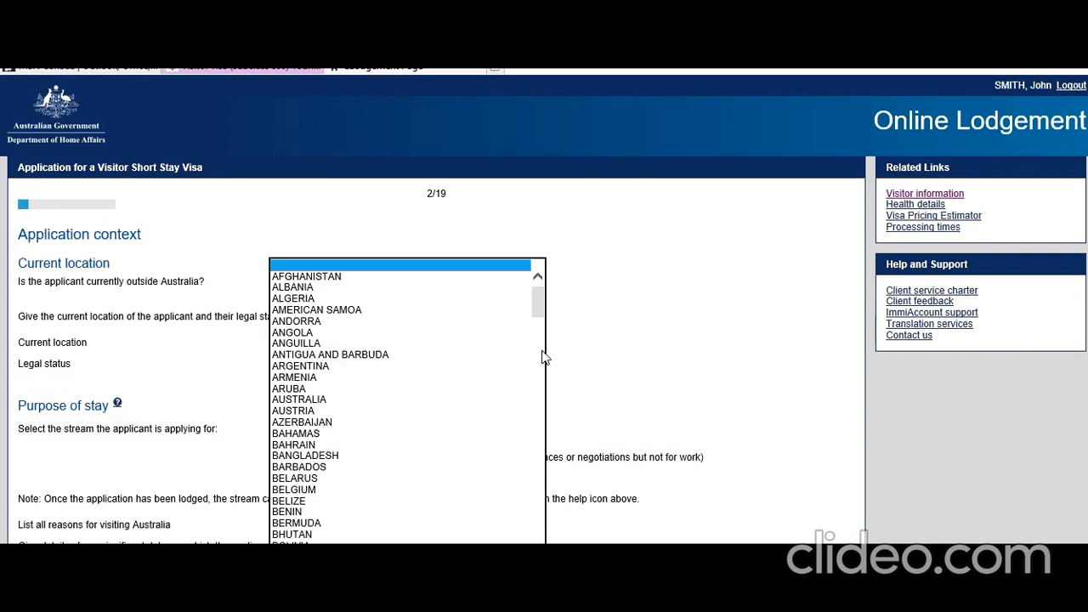
pyautogui.scroll(-10, 489, 416)
pyautogui.scroll(-1, 488, 416)
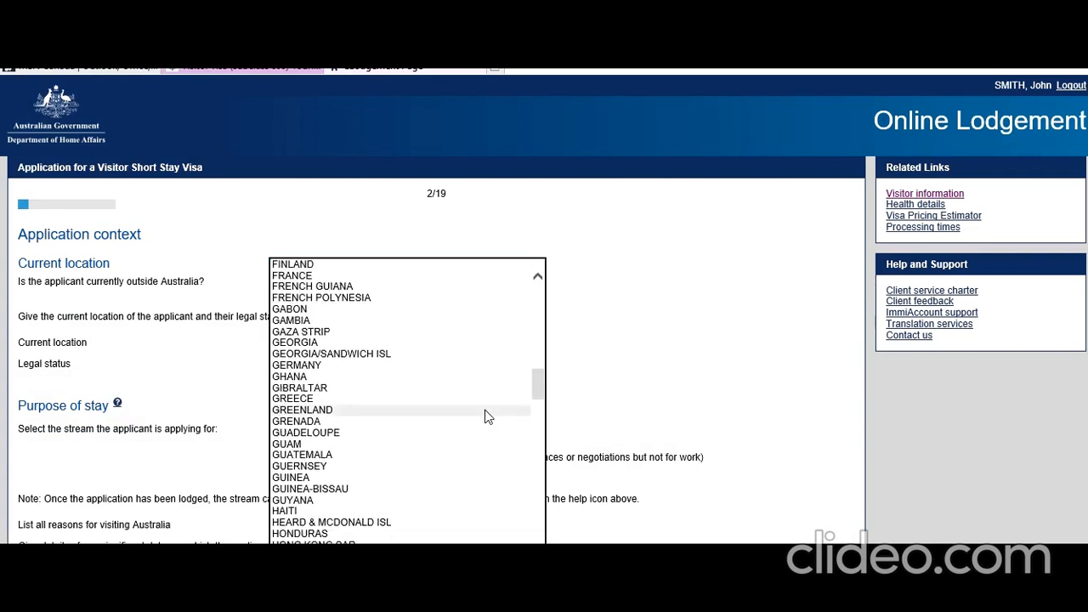
pyautogui.click(333, 580)
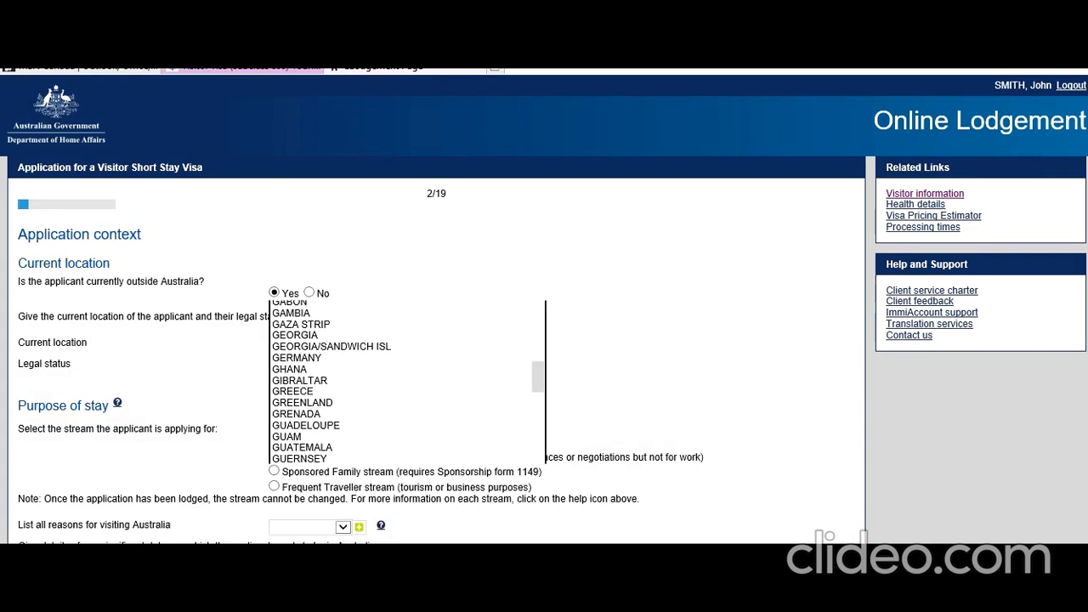
pyautogui.click(368, 374)
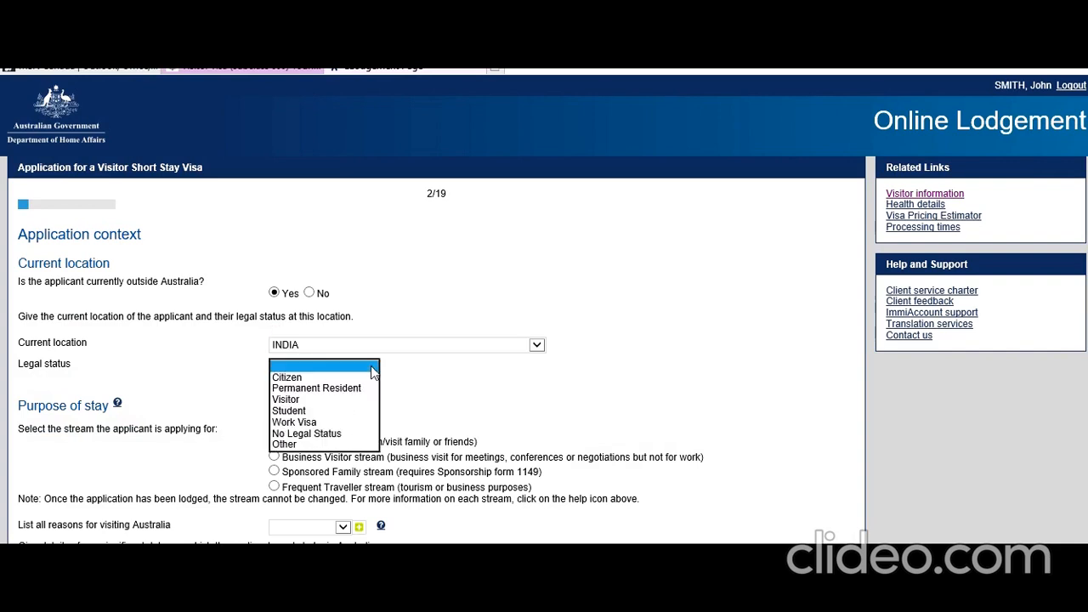
pyautogui.click(342, 380)
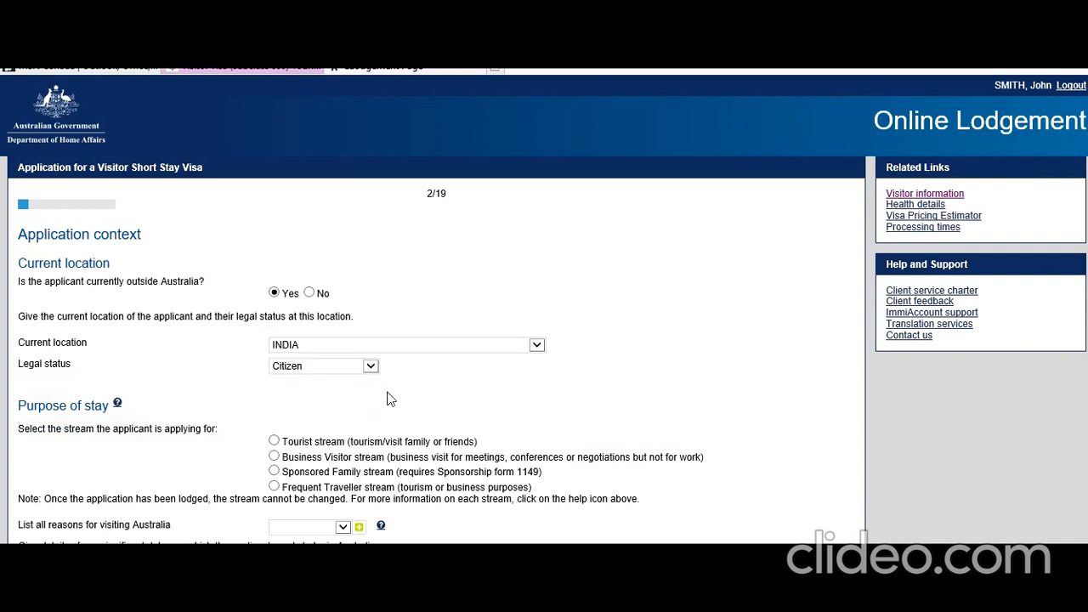
# Step: Choose the Tourist stream with Tourism as the reason for visiting
pyautogui.scroll(-3, 387, 396)
pyautogui.click(275, 282)
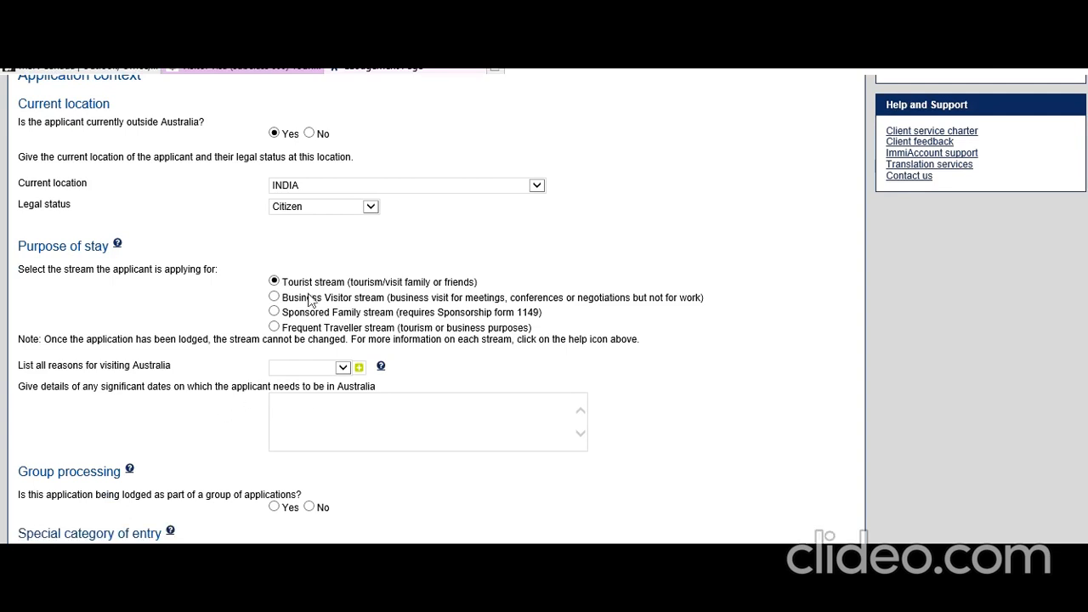
pyautogui.click(343, 369)
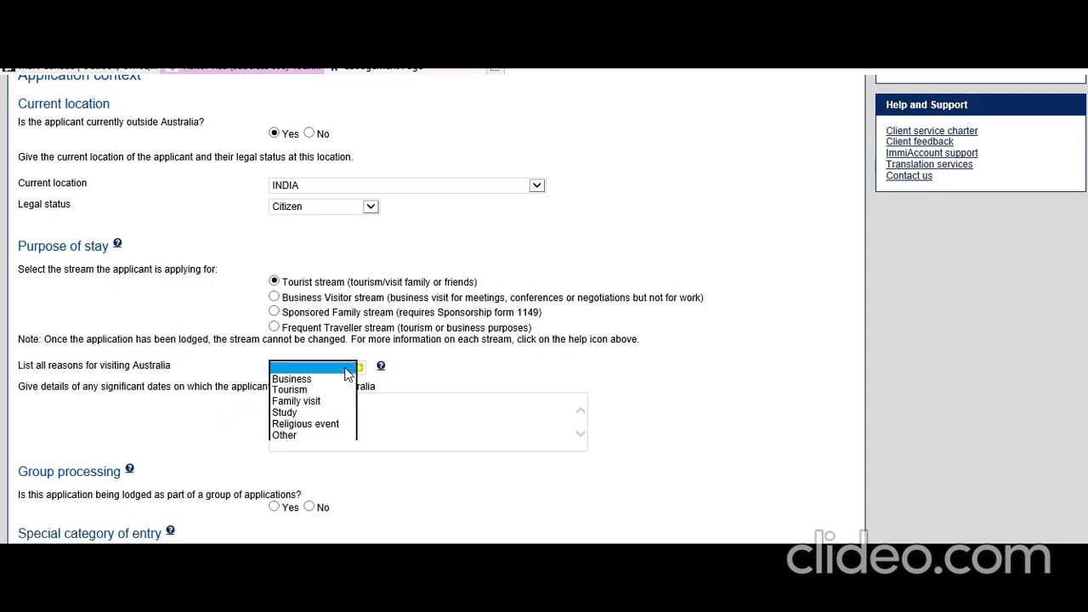
pyautogui.click(314, 388)
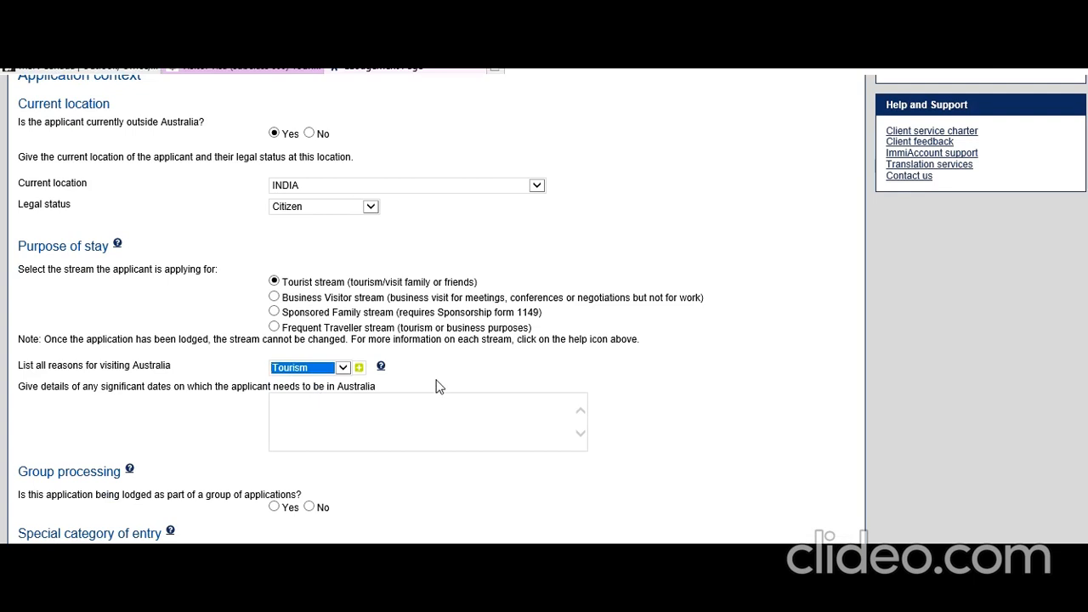
pyautogui.click(359, 420)
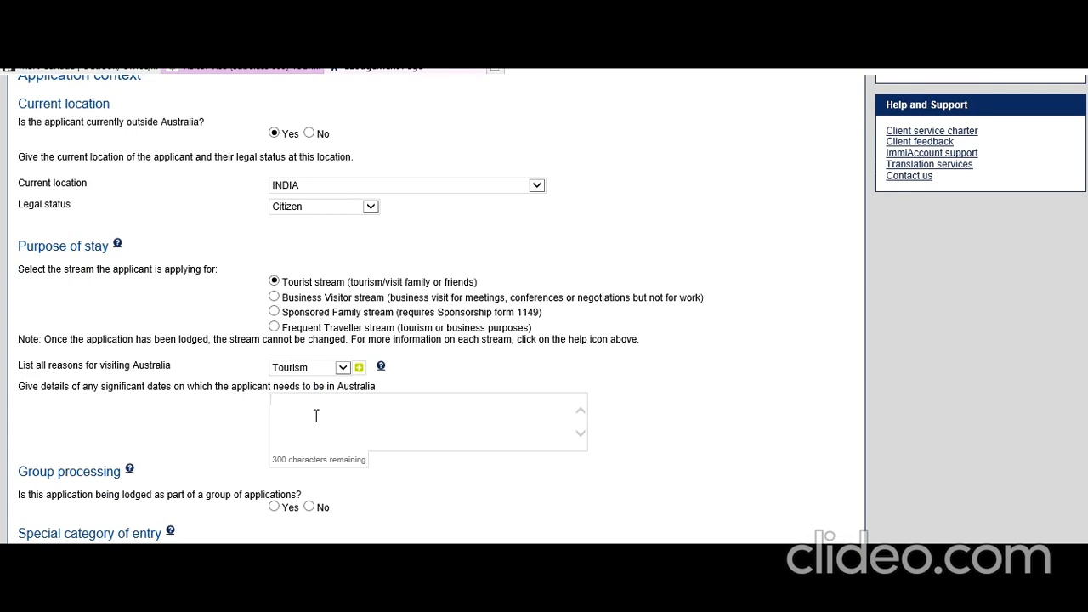
# Step: Enter the significant date: '10 September 2019 I have booked the cruise tickets from Sydney for a week'
pyautogui.write('15')
pyautogui.press('BackSpace')
pyautogui.write('o September 2019')
pyautogui.click(280, 403)
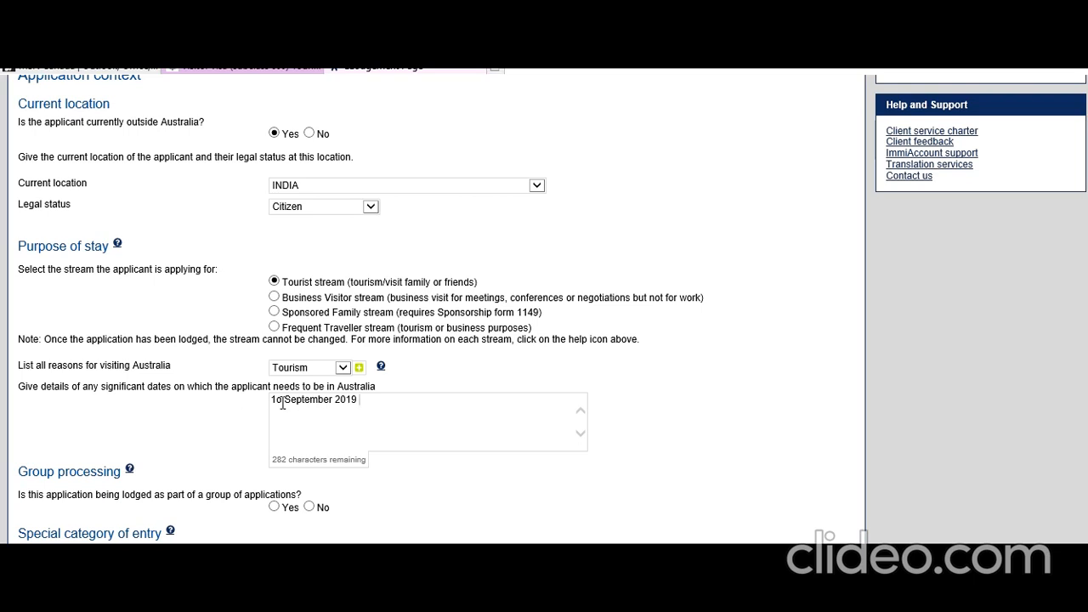
pyautogui.press('BackSpace')
pyautogui.write('0')
pyautogui.click(377, 402)
pyautogui.write('I have booked the crusie')
pyautogui.press('BackSpace')
pyautogui.press('BackSpace')
pyautogui.press('BackSpace')
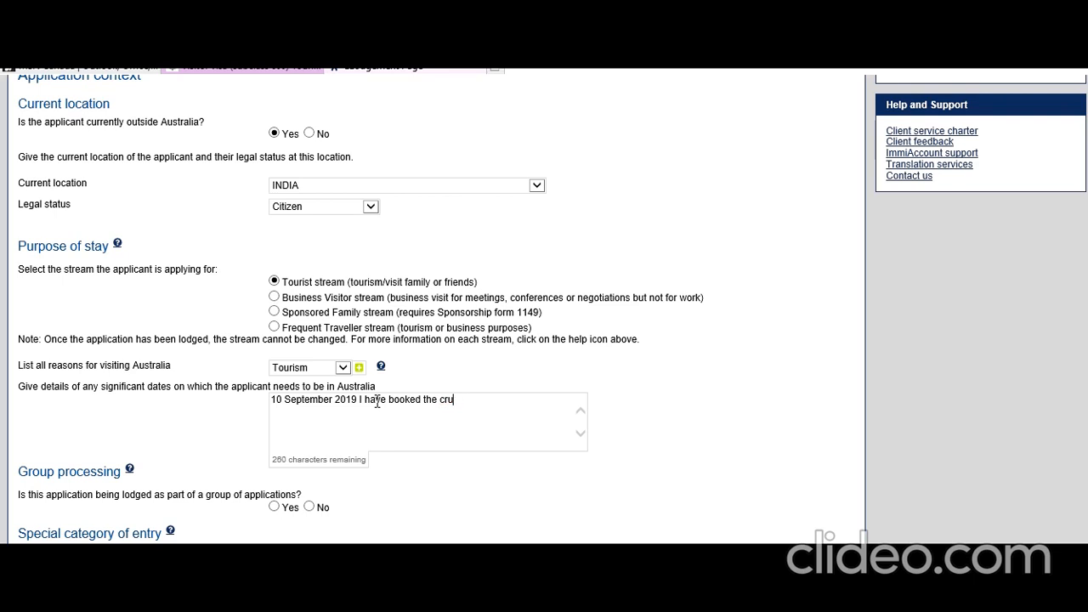
pyautogui.write('ise tickets from Sydney')
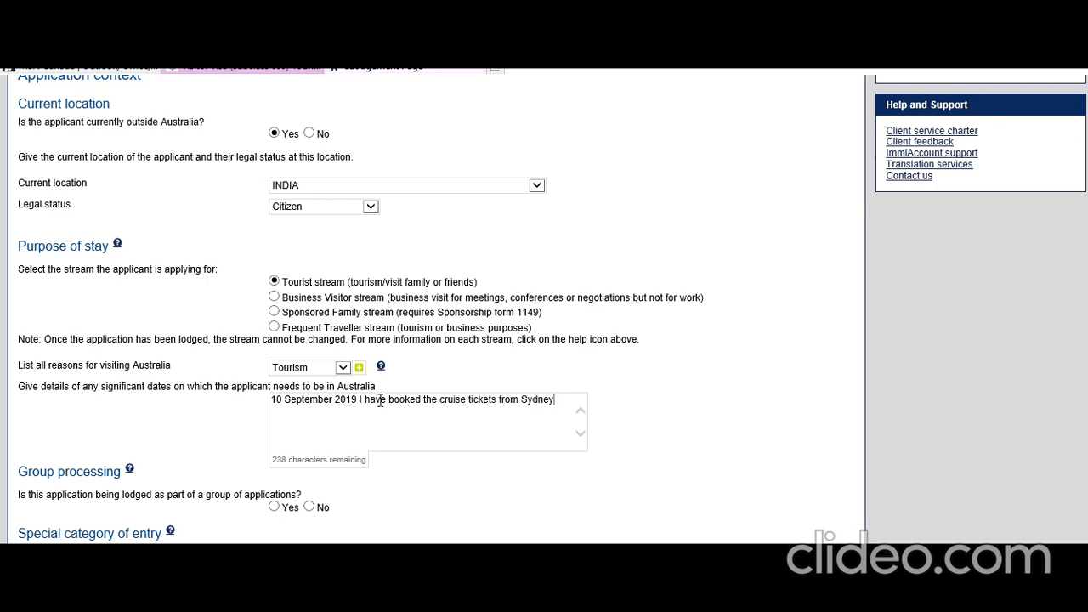
pyautogui.write(' for a week')
# Step: Answer No to group processing and special category, then continue to passport details
pyautogui.scroll(-2, 202, 452)
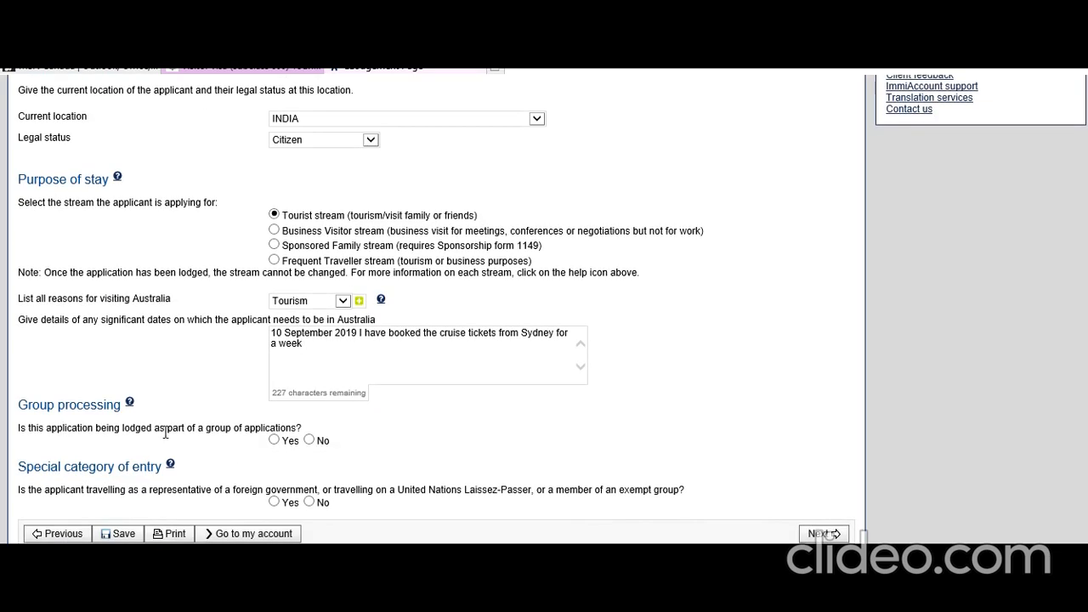
pyautogui.click(310, 441)
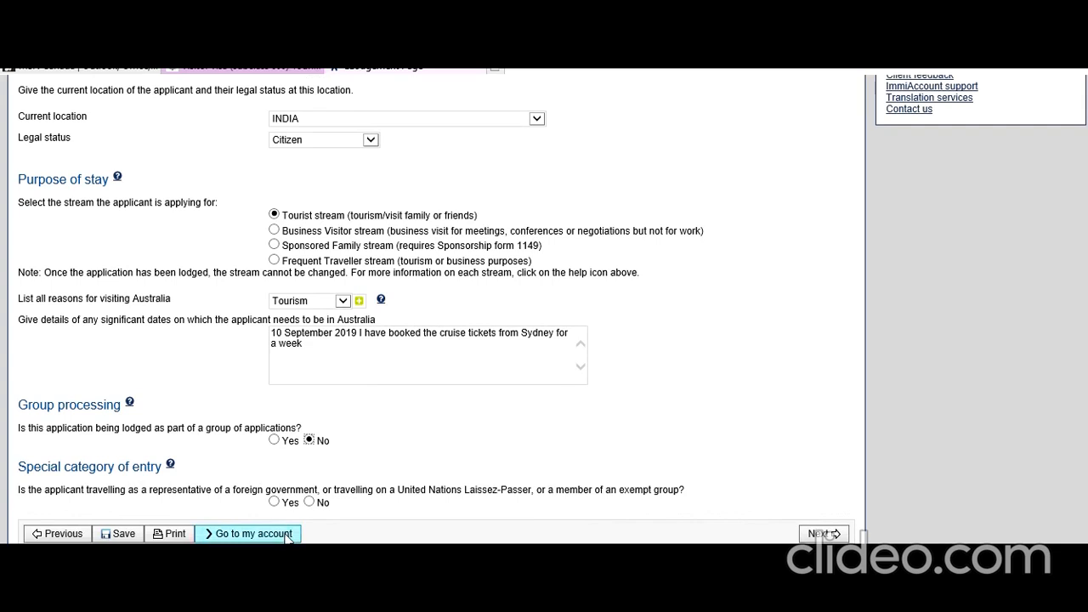
pyautogui.click(311, 503)
pyautogui.click(830, 534)
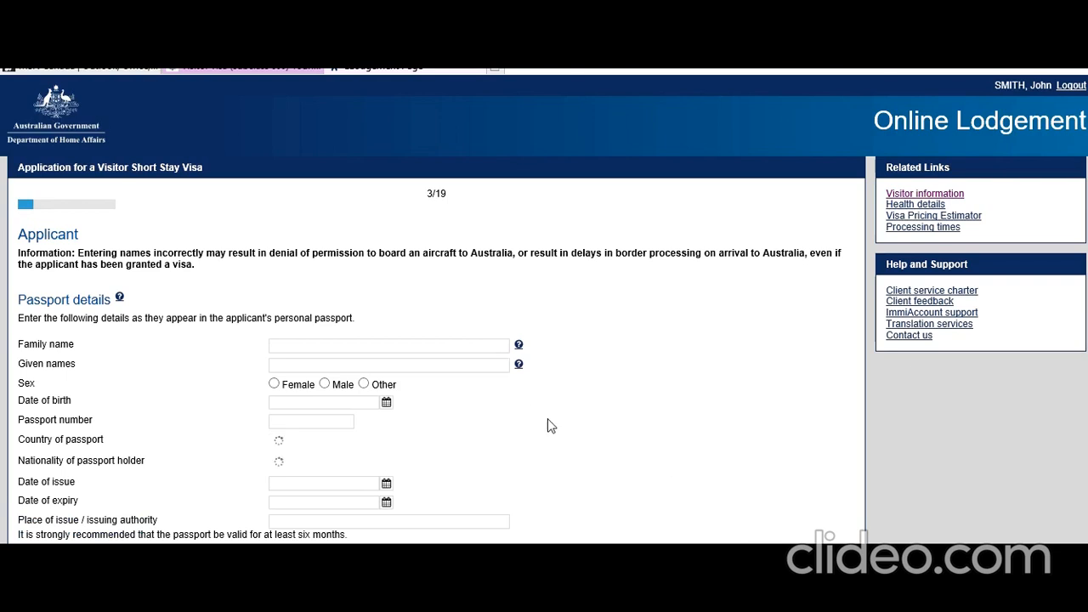
# Step: Enter the applicant's family and given names, sex Male and date of birth 01 Aug 1995
pyautogui.click(371, 348)
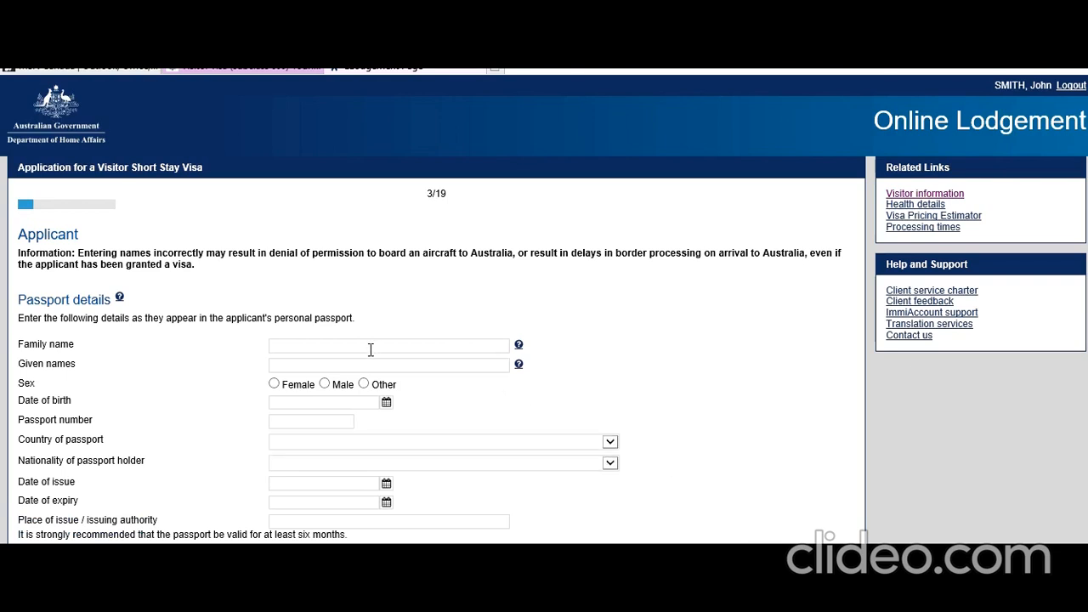
pyautogui.write('mith')
pyautogui.press('Tab')
pyautogui.write('John')
pyautogui.click(326, 384)
pyautogui.scroll(-2, 343, 340)
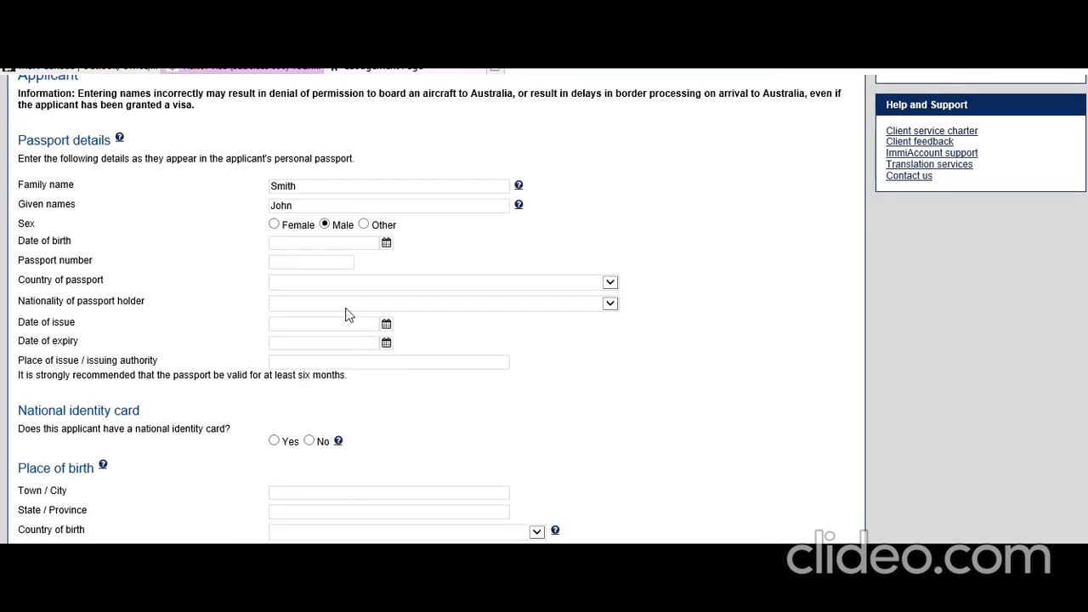
pyautogui.click(388, 246)
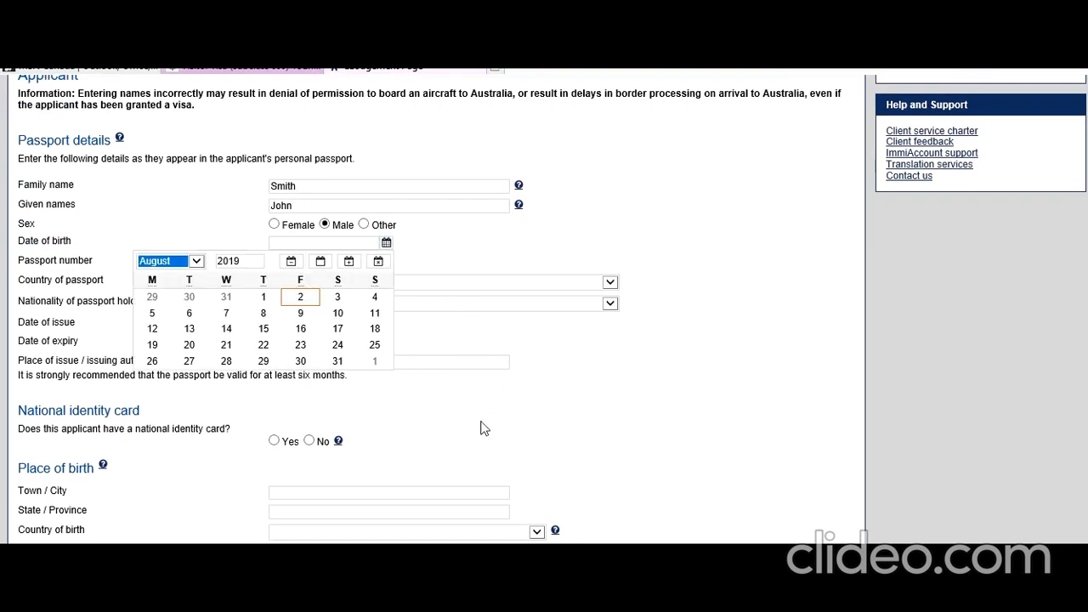
pyautogui.click(255, 263)
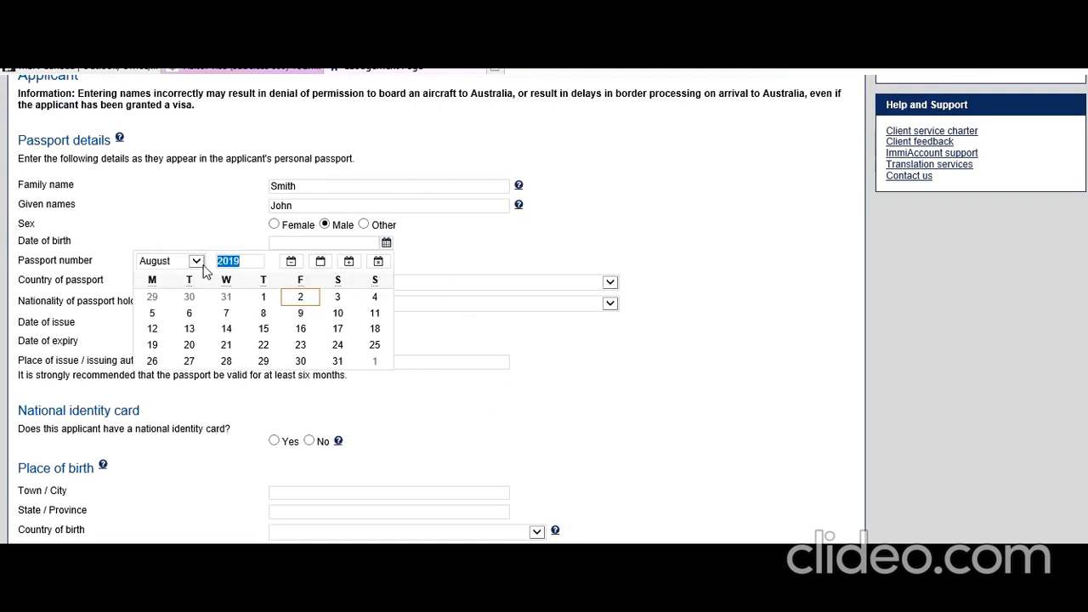
pyautogui.write('1')
pyautogui.click(190, 298)
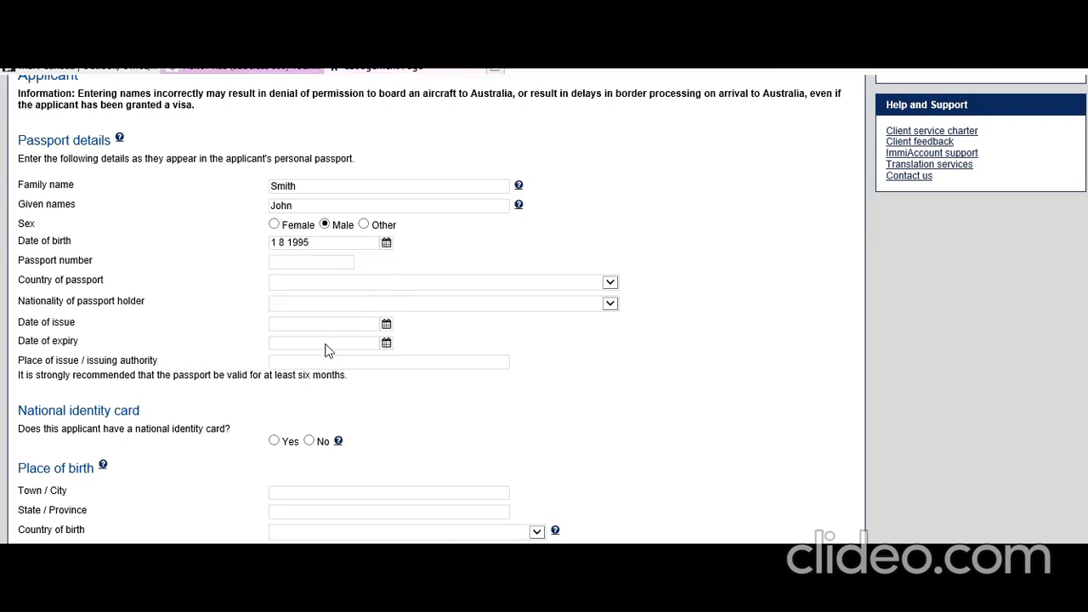
pyautogui.click(714, 369)
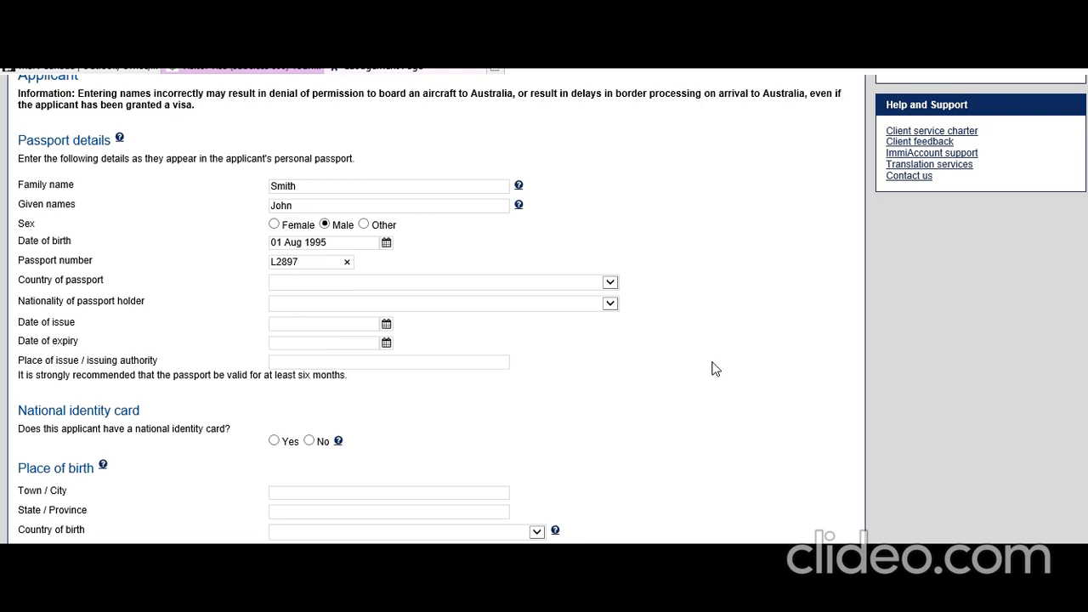
# Step: Enter the passport number and choose INDIA as passport country and nationality
pyautogui.click(610, 282)
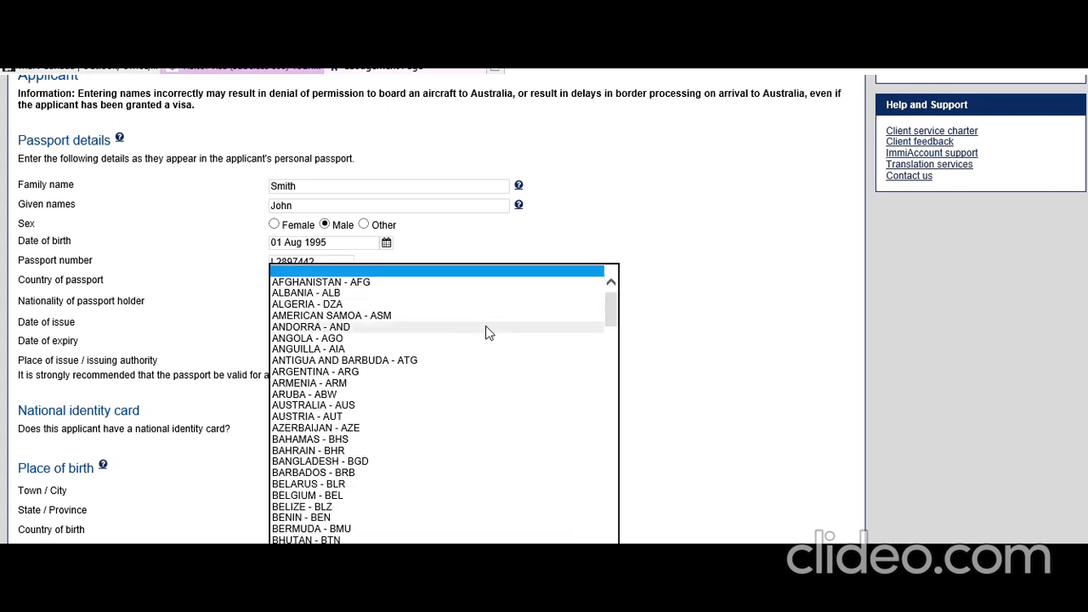
pyautogui.scroll(-9, 486, 332)
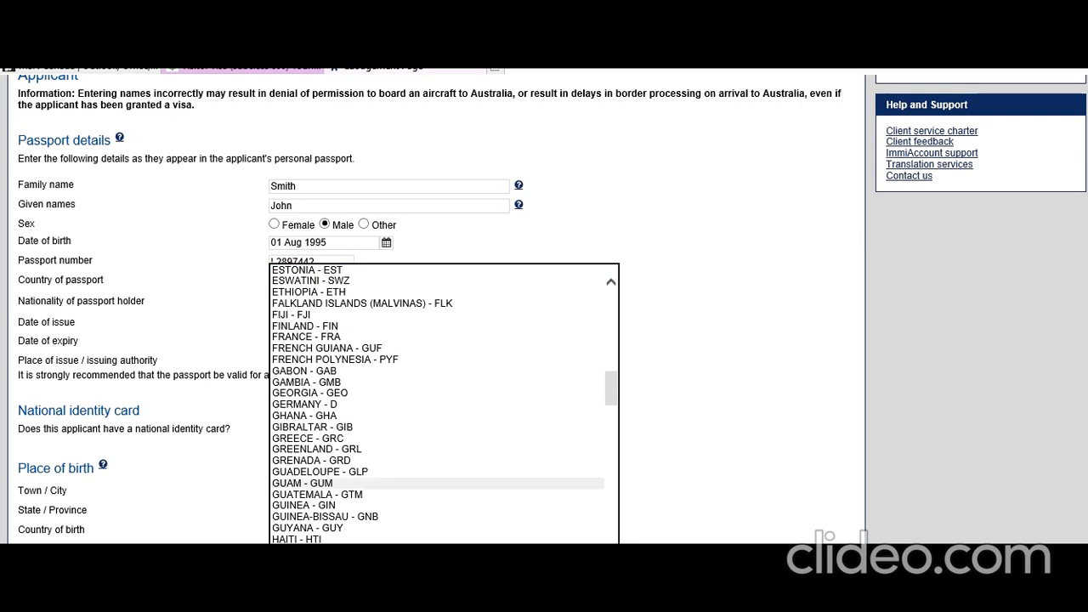
pyautogui.click(409, 593)
pyautogui.click(650, 421)
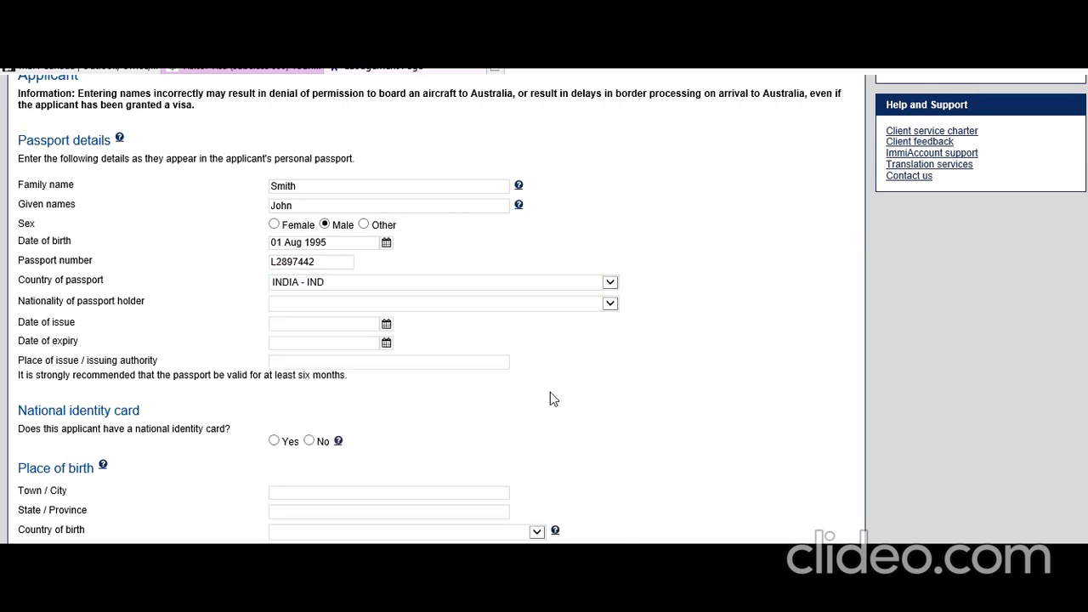
pyautogui.click(370, 308)
pyautogui.scroll(-10, 358, 413)
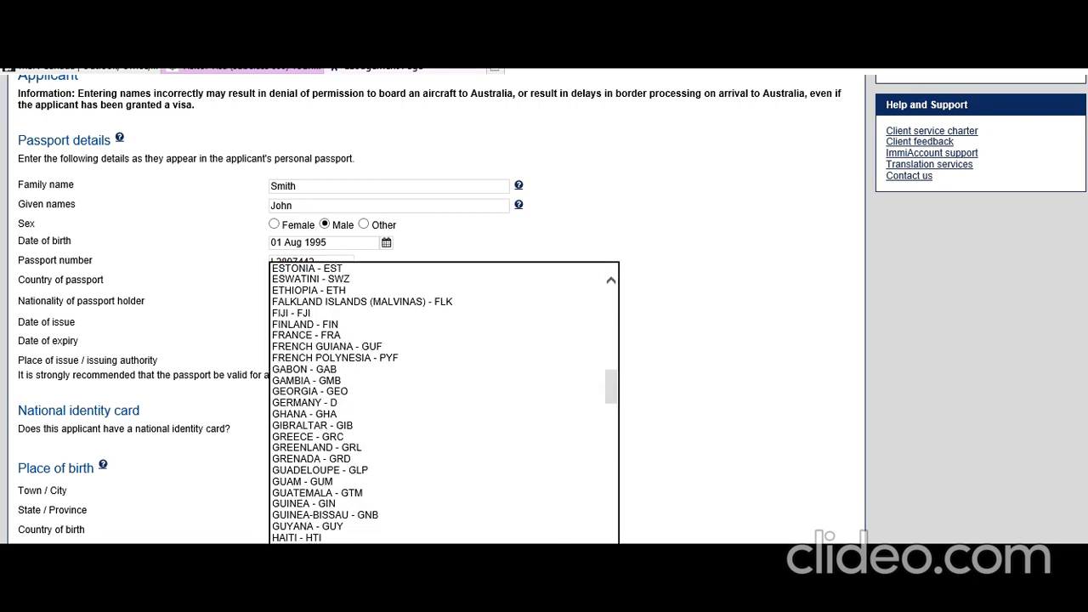
pyautogui.click(341, 604)
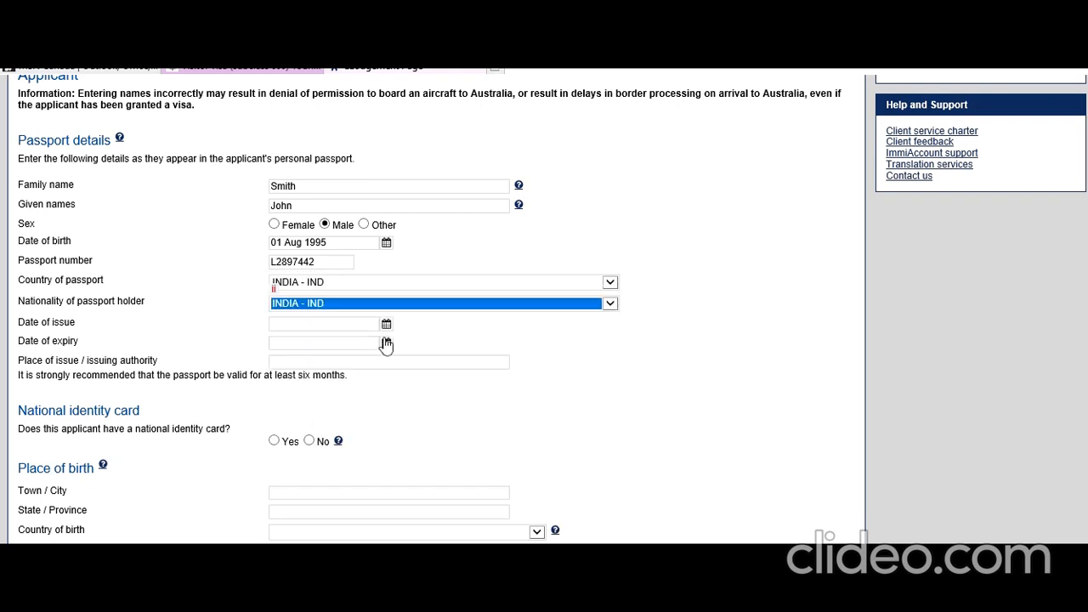
# Step: Set passport issue date 01 Sep 2018, expiry 02 Sep 2028, and place of issue New Delhi, India
pyautogui.click(386, 325)
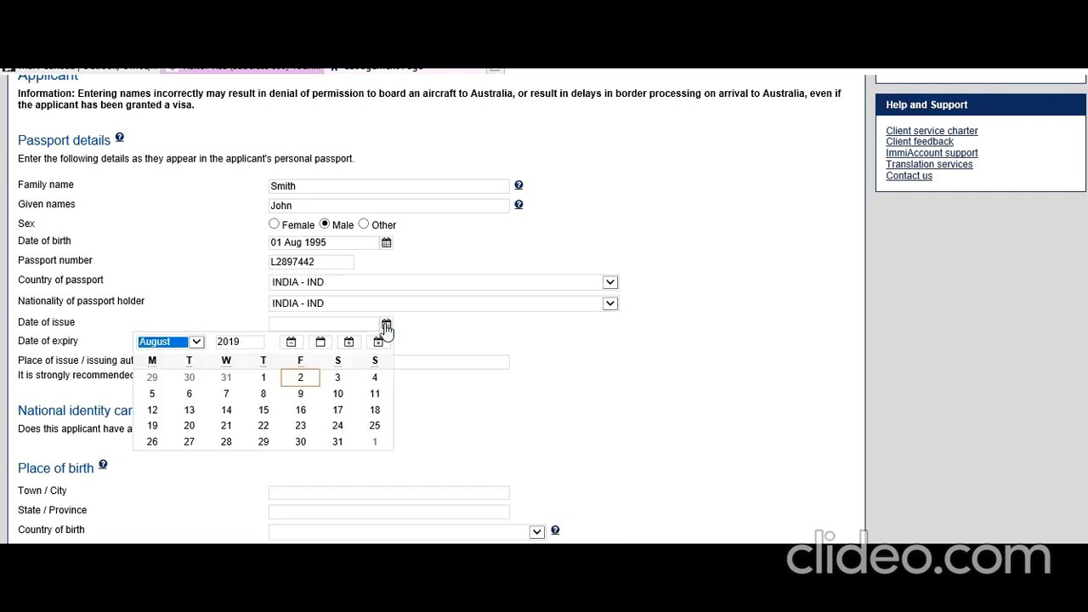
pyautogui.click(246, 341)
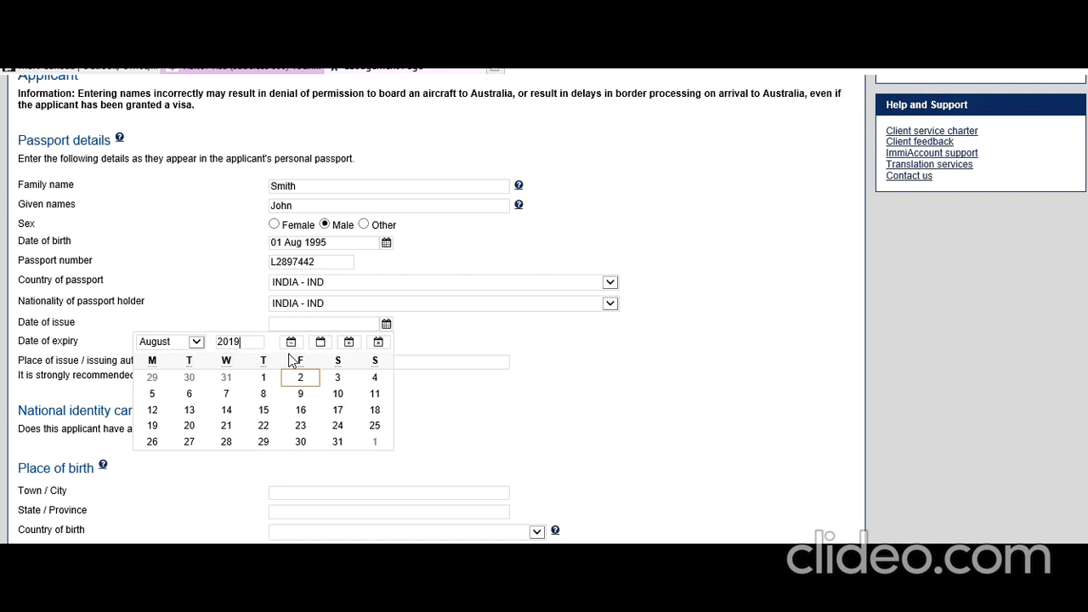
pyautogui.click(195, 342)
pyautogui.click(191, 353)
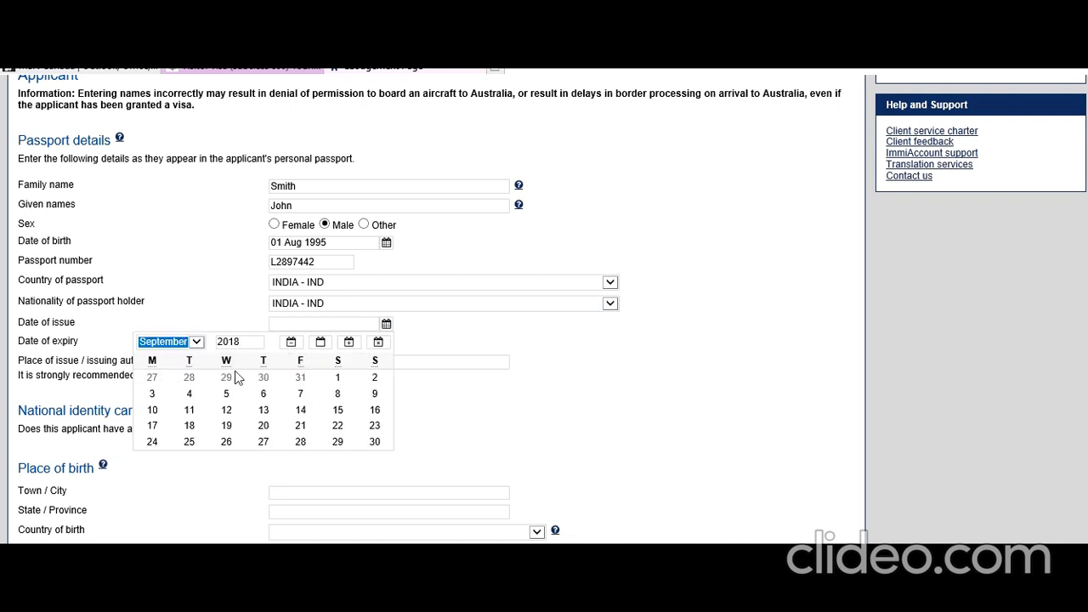
pyautogui.click(338, 378)
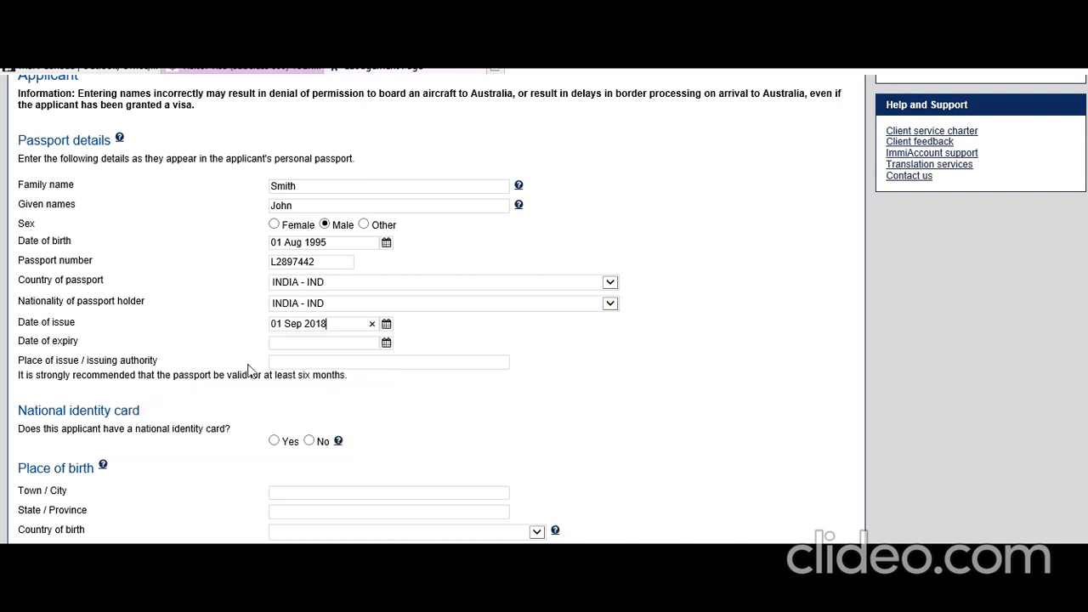
pyautogui.click(386, 342)
pyautogui.click(240, 360)
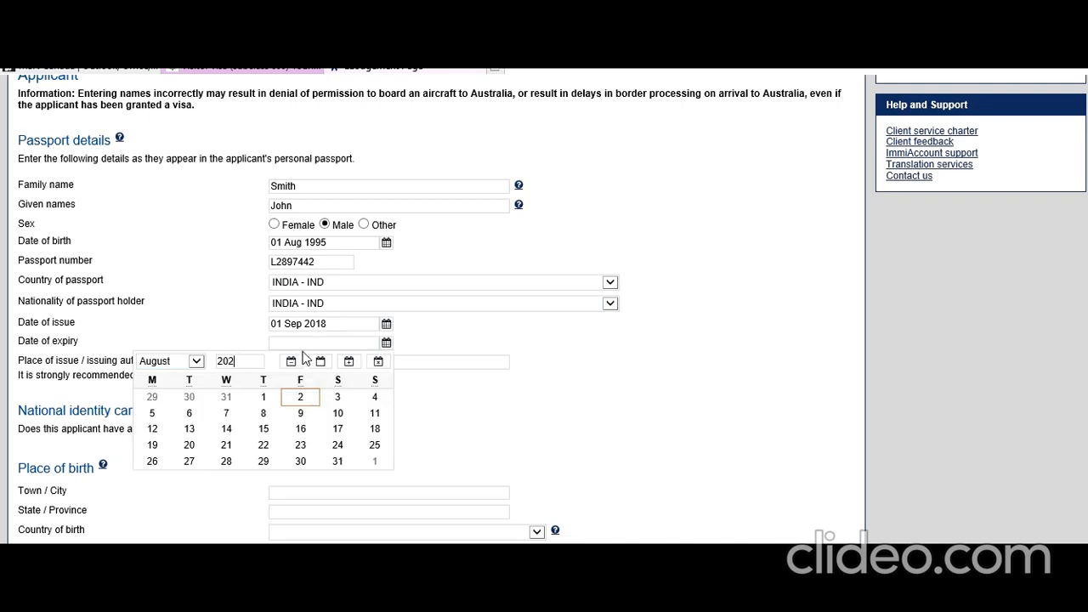
pyautogui.click(195, 362)
pyautogui.click(193, 377)
pyautogui.click(332, 399)
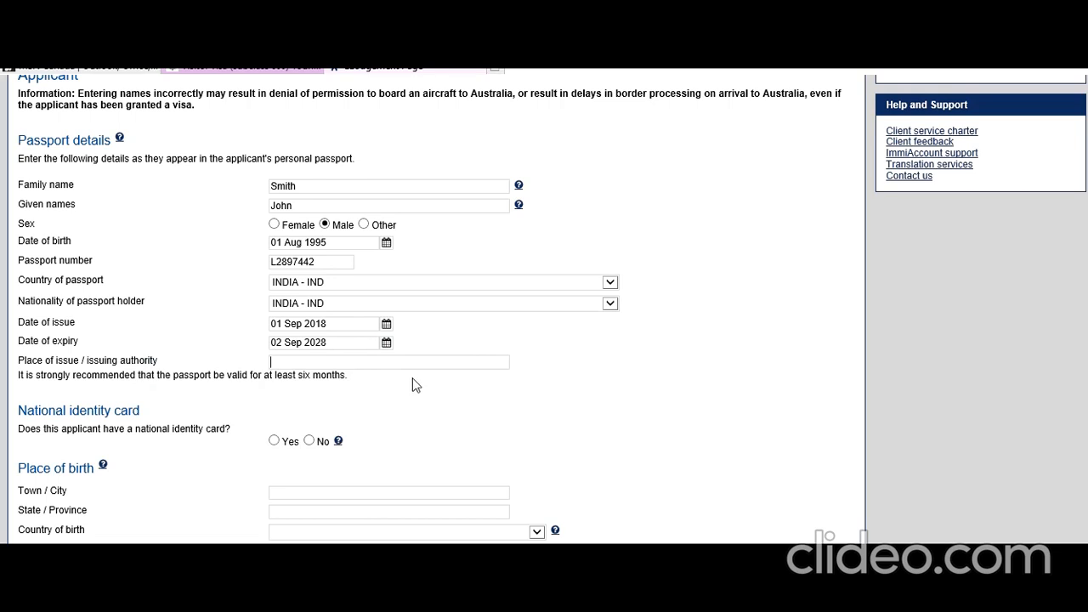
pyautogui.write('New Delhi, India')
pyautogui.click(439, 414)
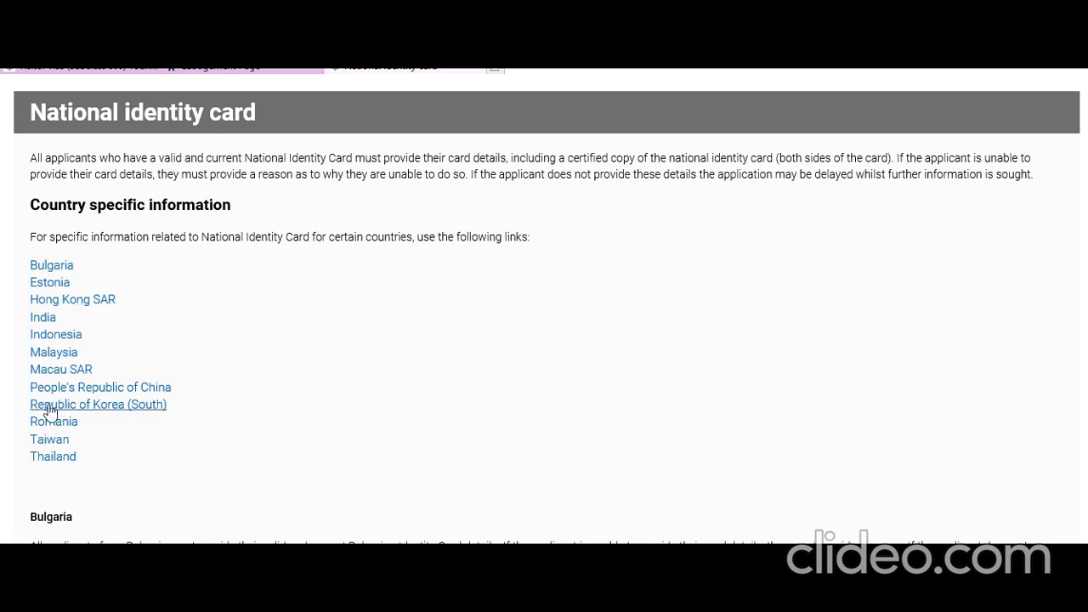
# Step: Review India's Aadhaar card guidance, then answer Yes to having a national identity card
pyautogui.click(42, 318)
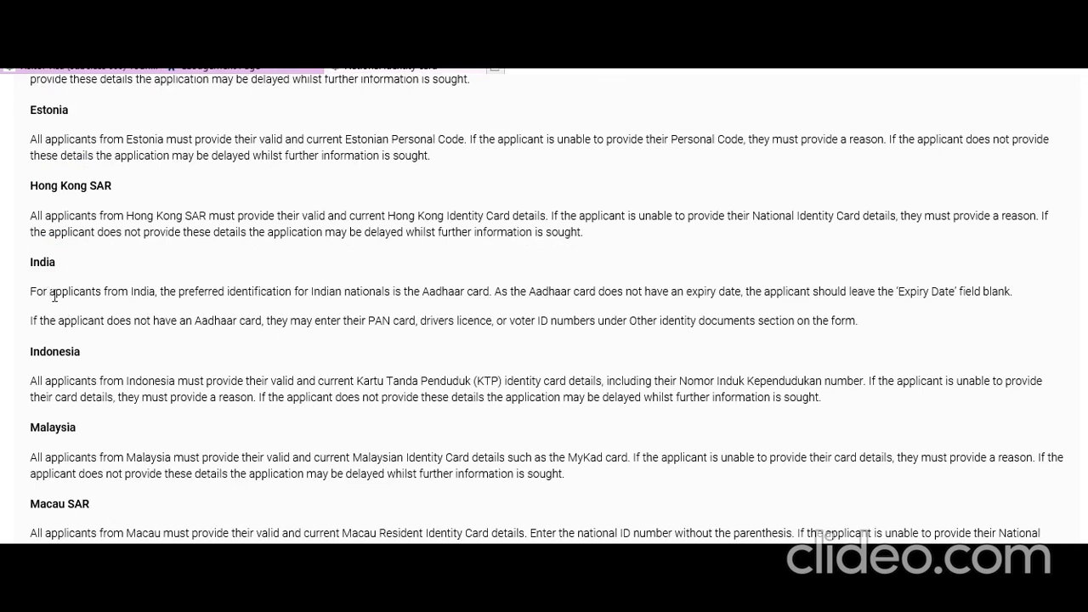
pyautogui.moveTo(49, 294); pyautogui.dragTo(488, 296)
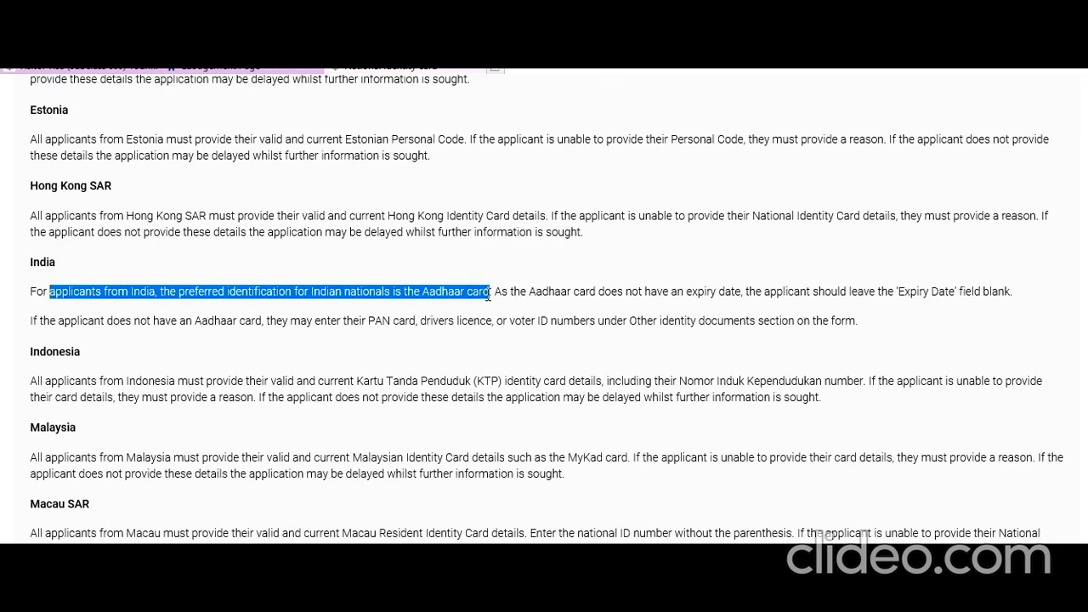
pyautogui.moveTo(575, 293); pyautogui.dragTo(961, 294)
pyautogui.moveTo(85, 328); pyautogui.dragTo(630, 330)
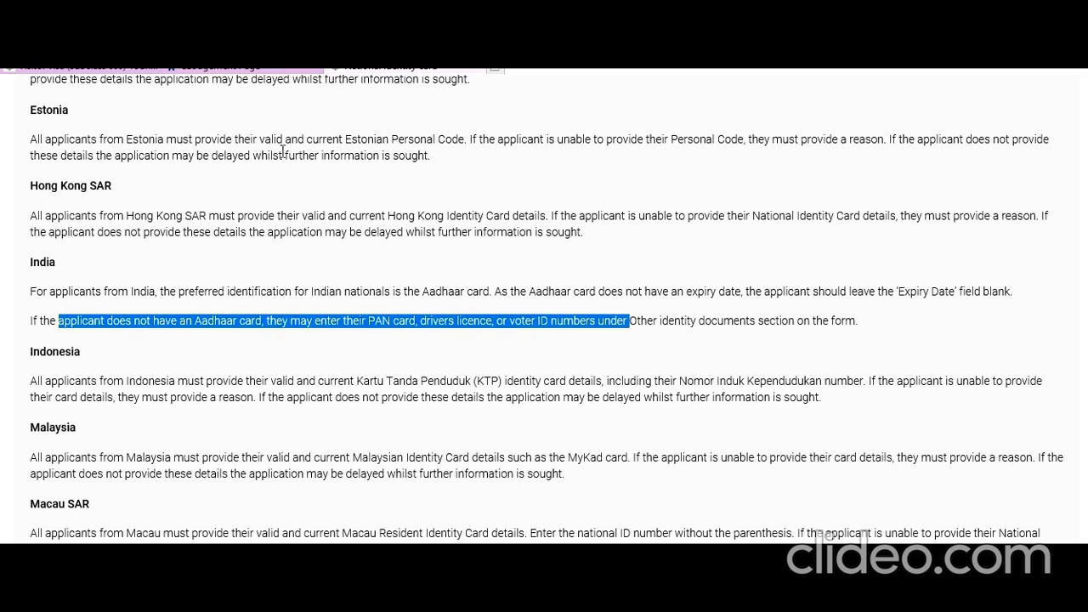
pyautogui.click(246, 72)
pyautogui.click(274, 440)
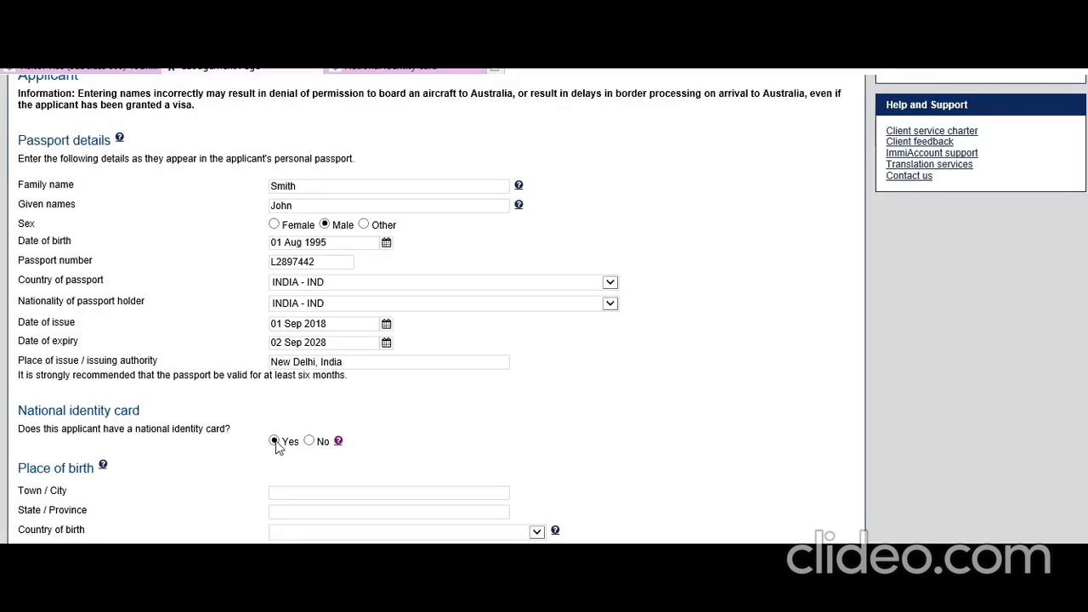
# Step: Enter the identity card holder's family name, given names and the card number
pyautogui.scroll(-2, 306, 434)
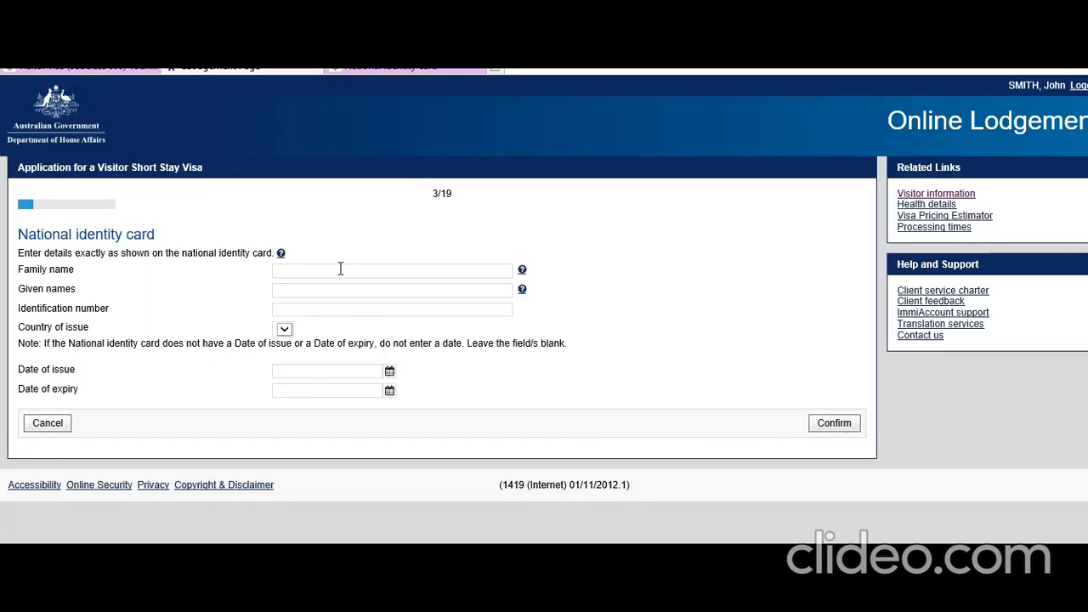
pyautogui.click(337, 270)
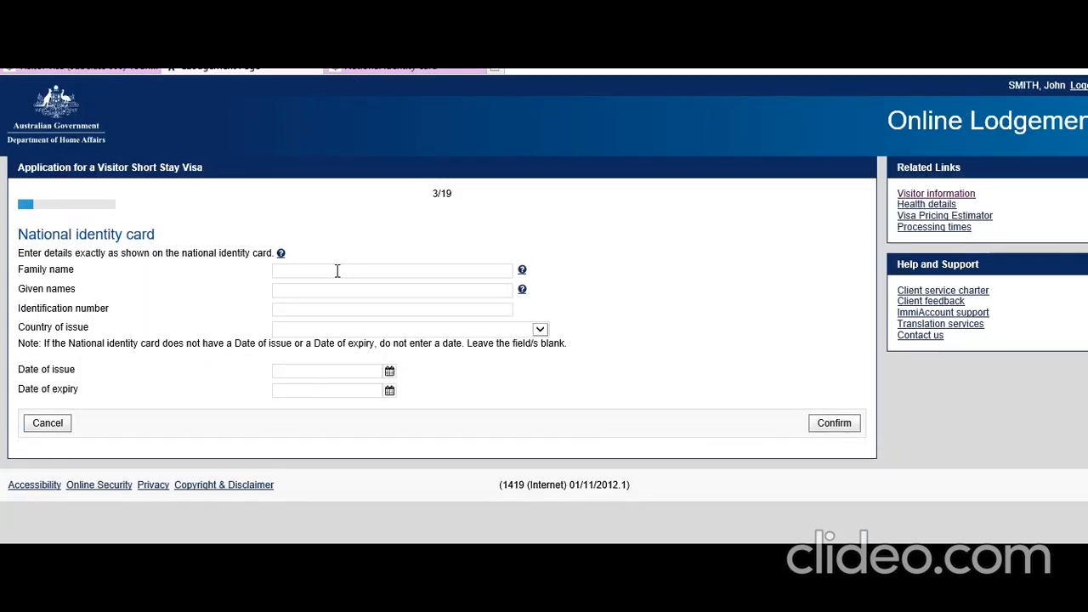
pyautogui.write('Smith')
pyautogui.press('Tab')
pyautogui.write('John')
pyautogui.press('Tab')
pyautogui.press('Tab')
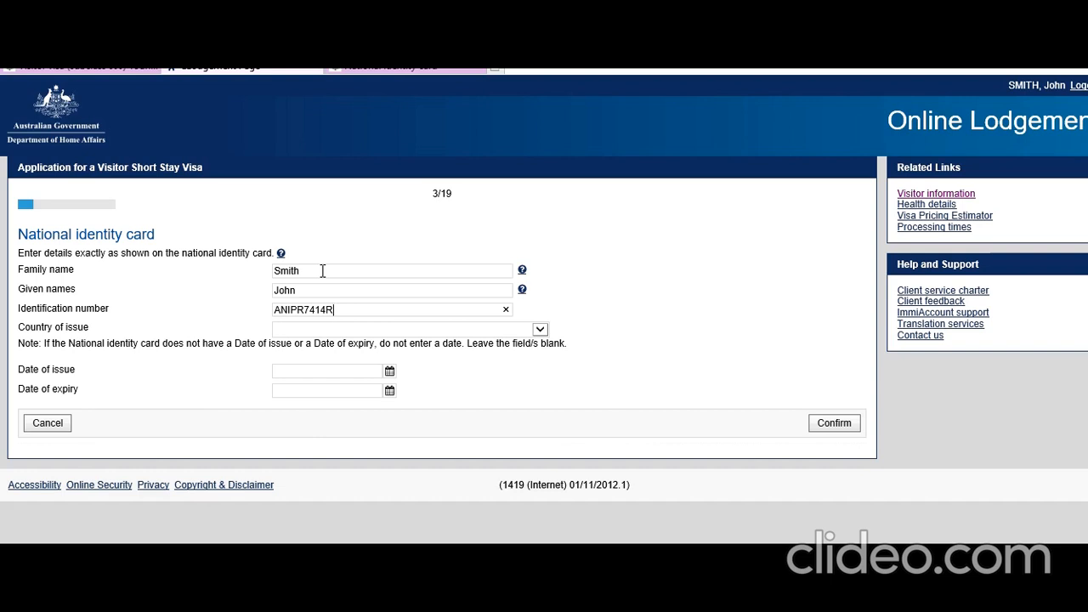
# Step: Set issuing country INDIA and issue date 01 Jan 2015, then confirm despite the warning
pyautogui.click(540, 330)
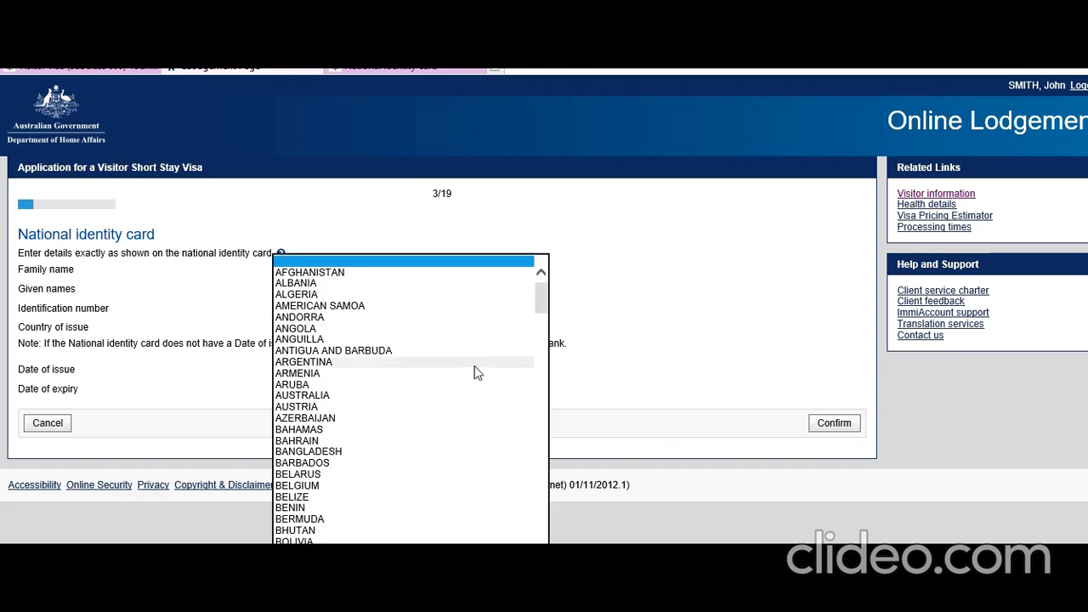
pyautogui.scroll(-9, 476, 372)
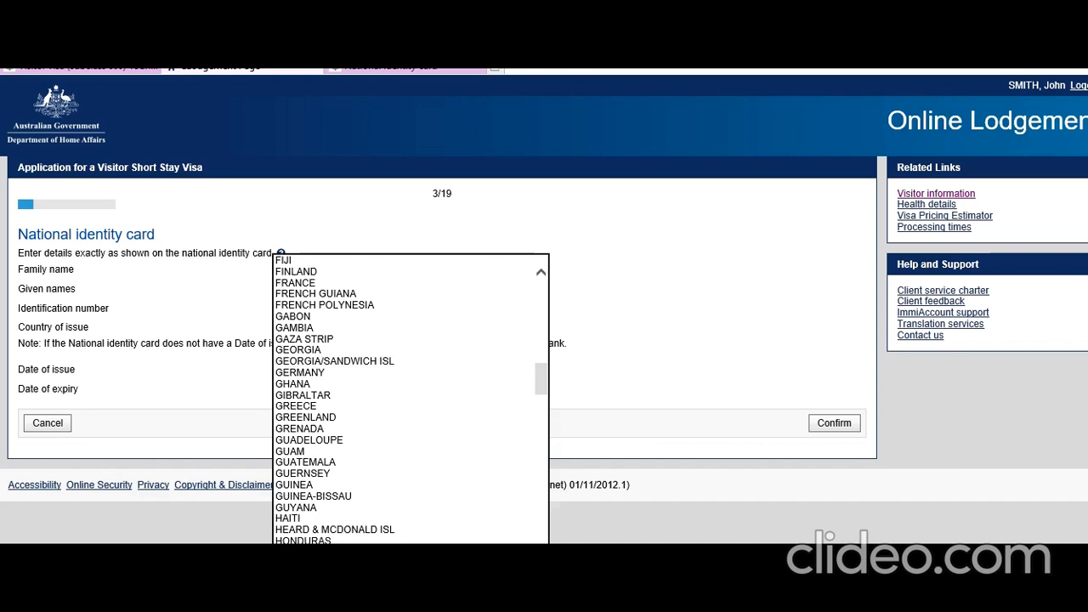
pyautogui.scroll(-2, 391, 446)
pyautogui.click(391, 446)
pyautogui.click(390, 372)
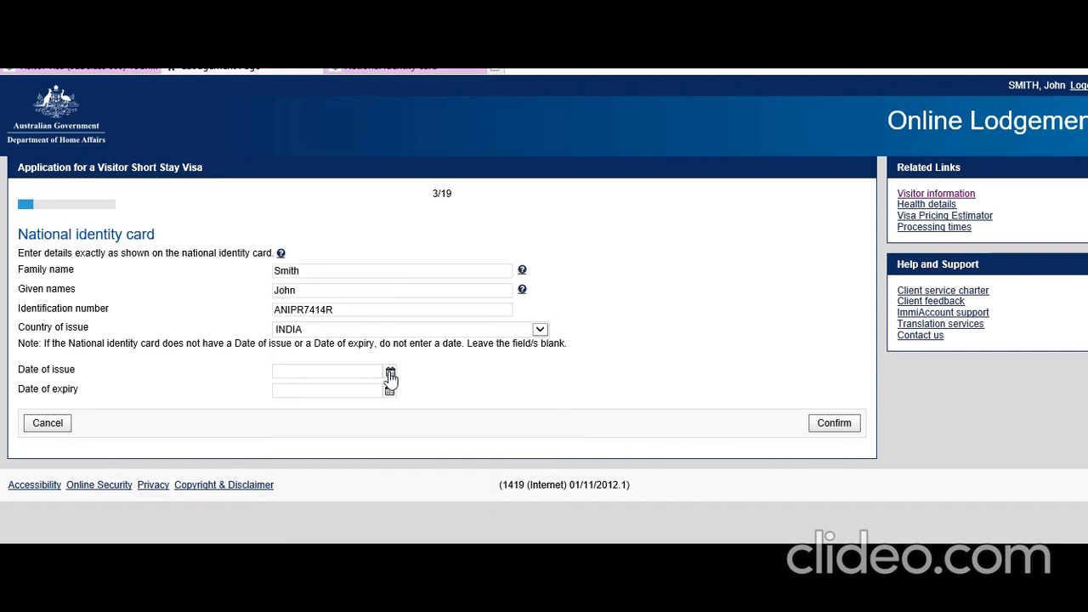
pyautogui.click(200, 390)
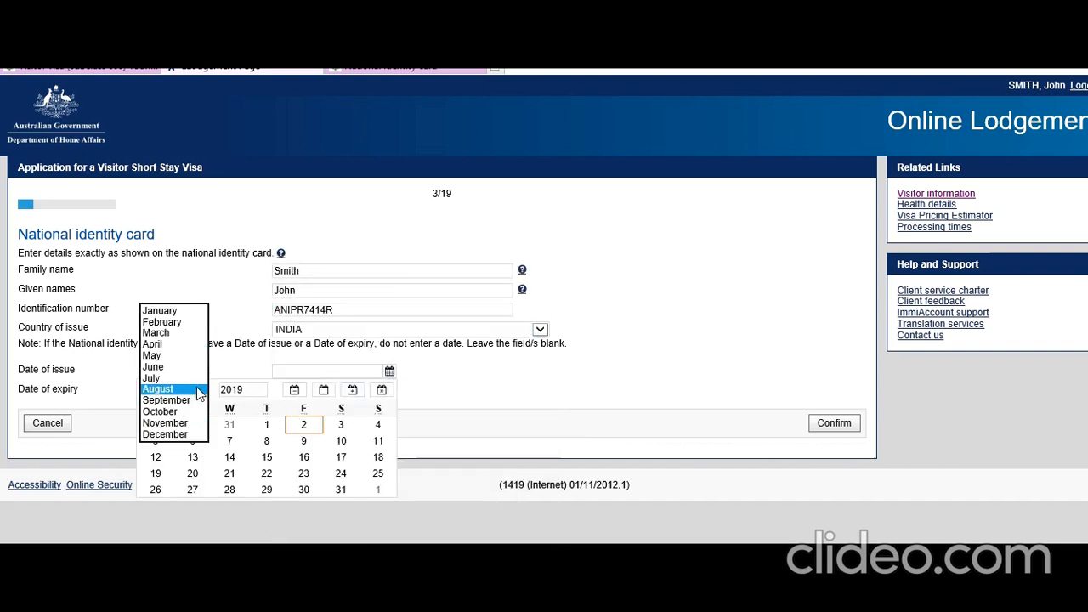
pyautogui.click(179, 312)
pyautogui.click(242, 390)
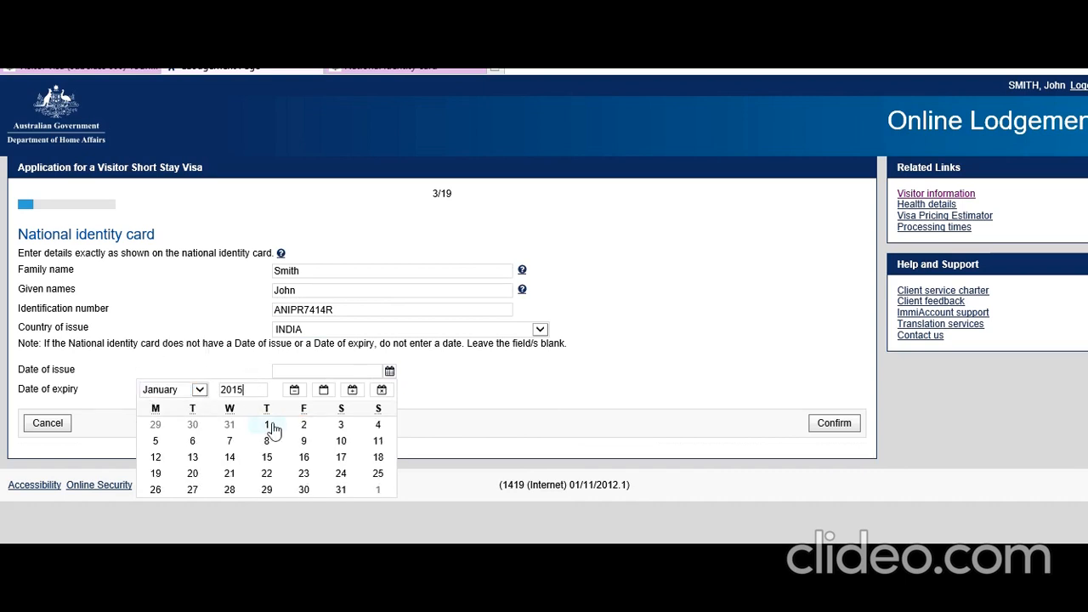
pyautogui.click(272, 426)
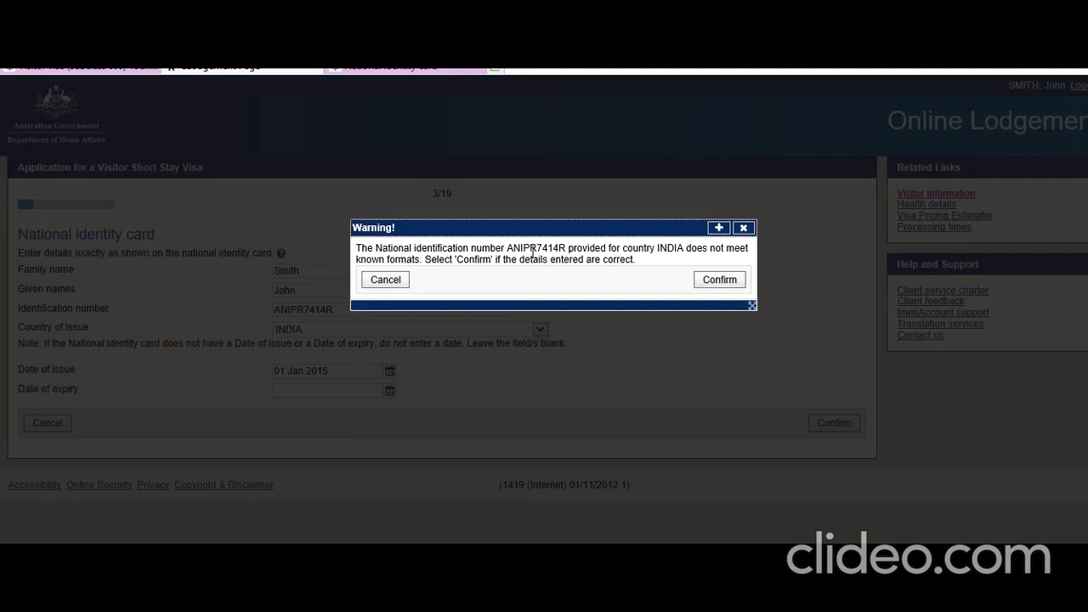
pyautogui.click(719, 280)
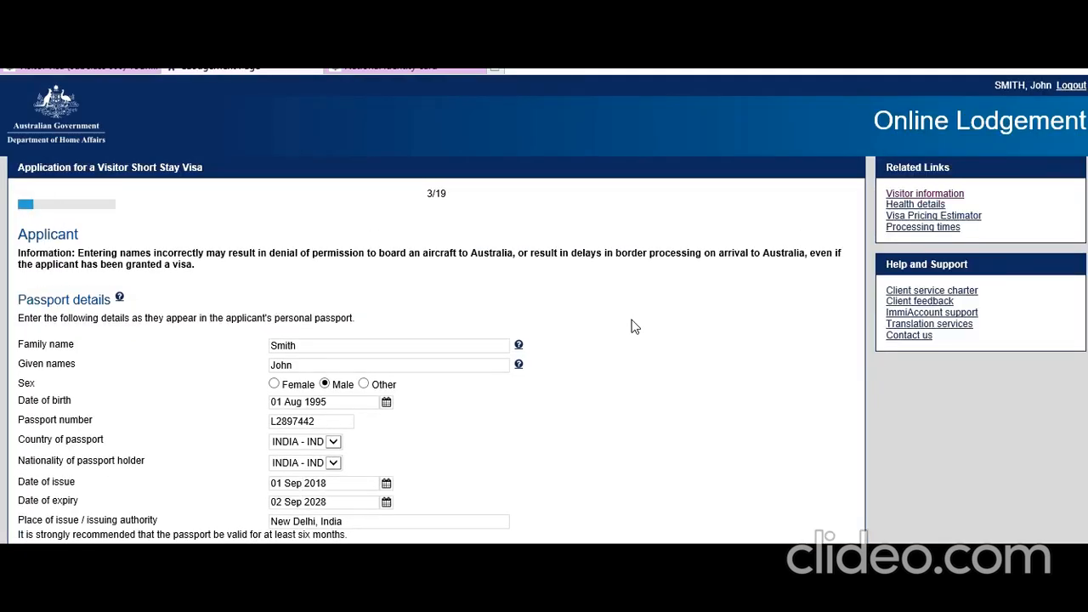
# Step: Record birthplace New Delhi, INDIA and relationship status Never Married
pyautogui.scroll(-4, 634, 324)
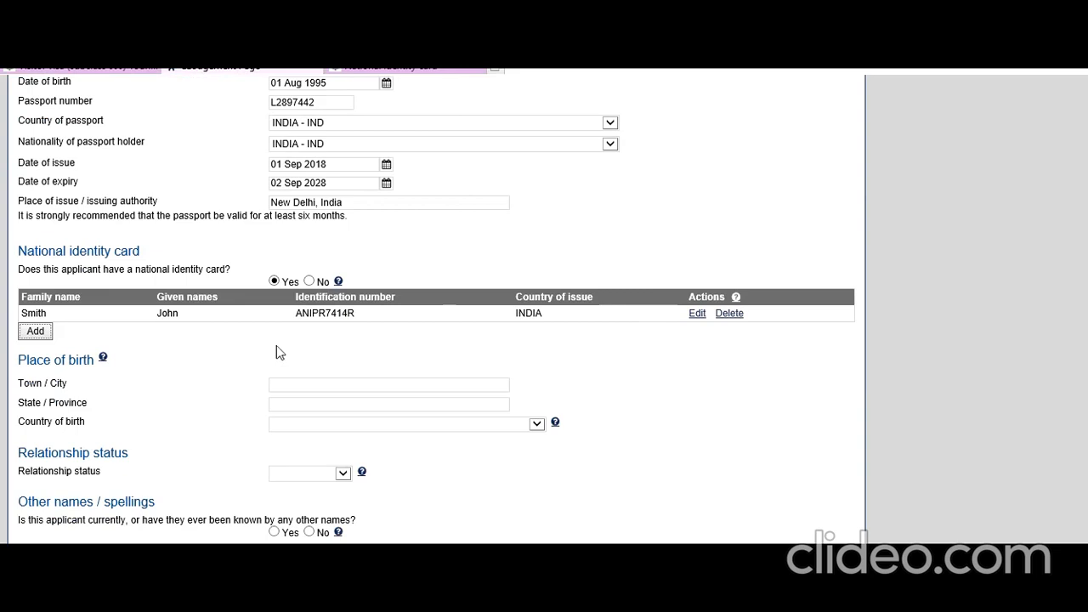
pyautogui.click(315, 382)
pyautogui.write('New')
pyautogui.write('New')
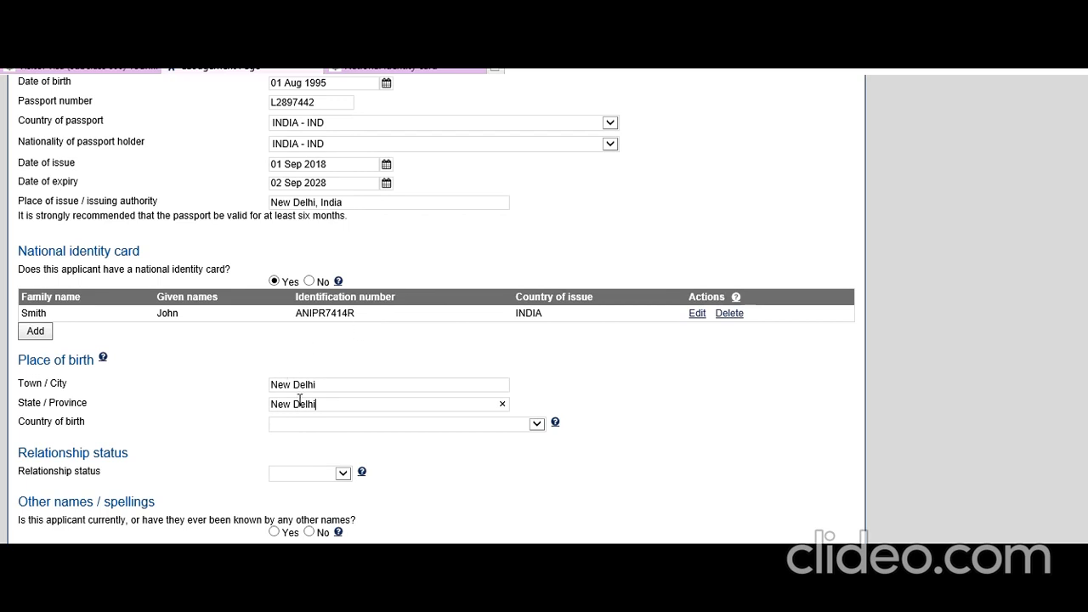
pyautogui.scroll(-1, 297, 400)
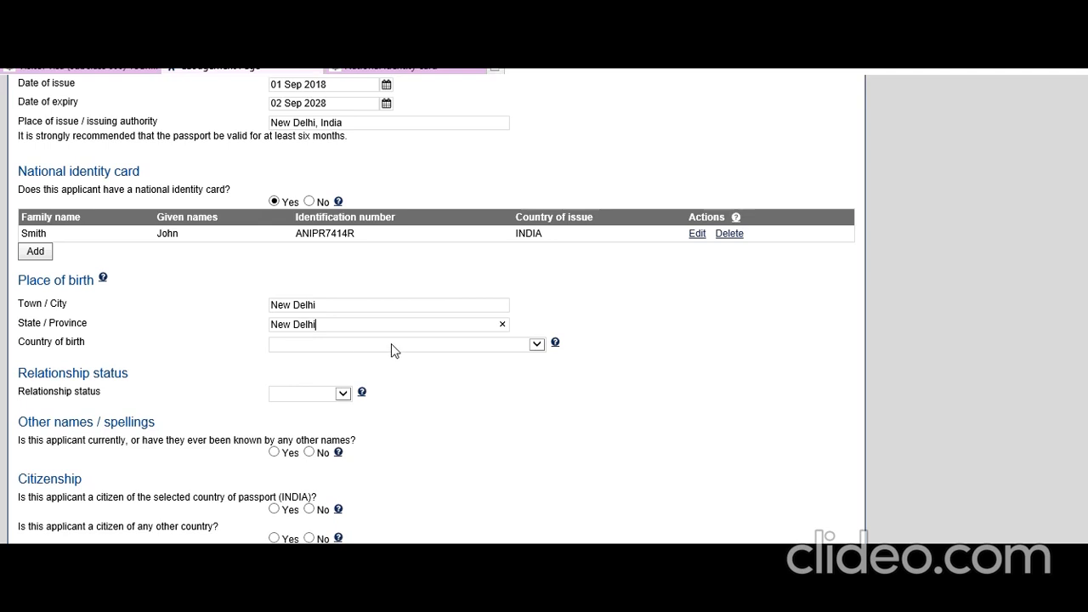
pyautogui.click(502, 349)
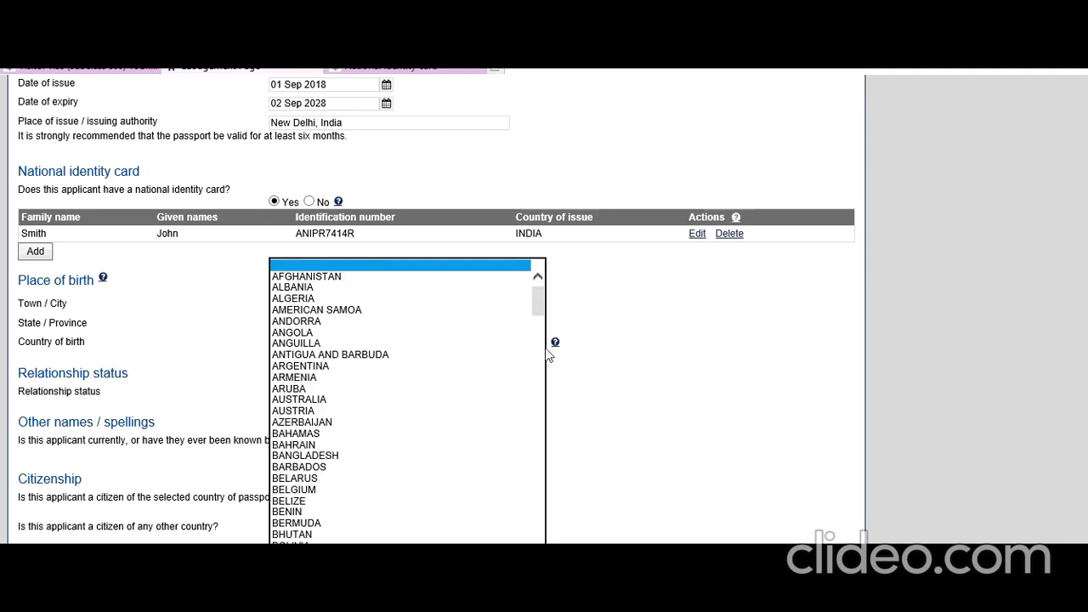
pyautogui.scroll(-20, 408, 401)
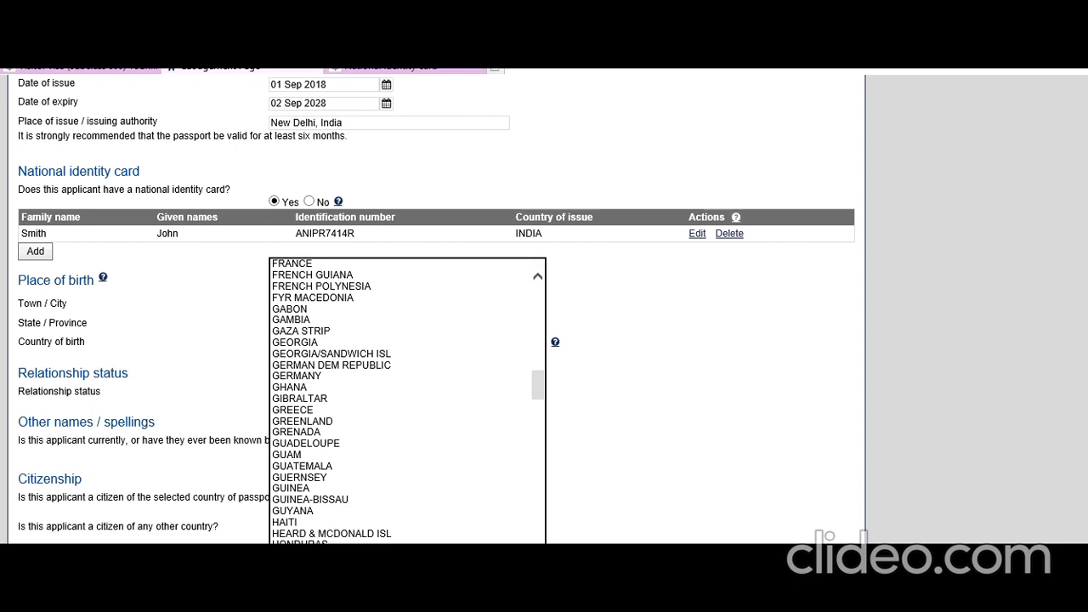
pyautogui.write('india')
pyautogui.press('Return')
pyautogui.click(648, 421)
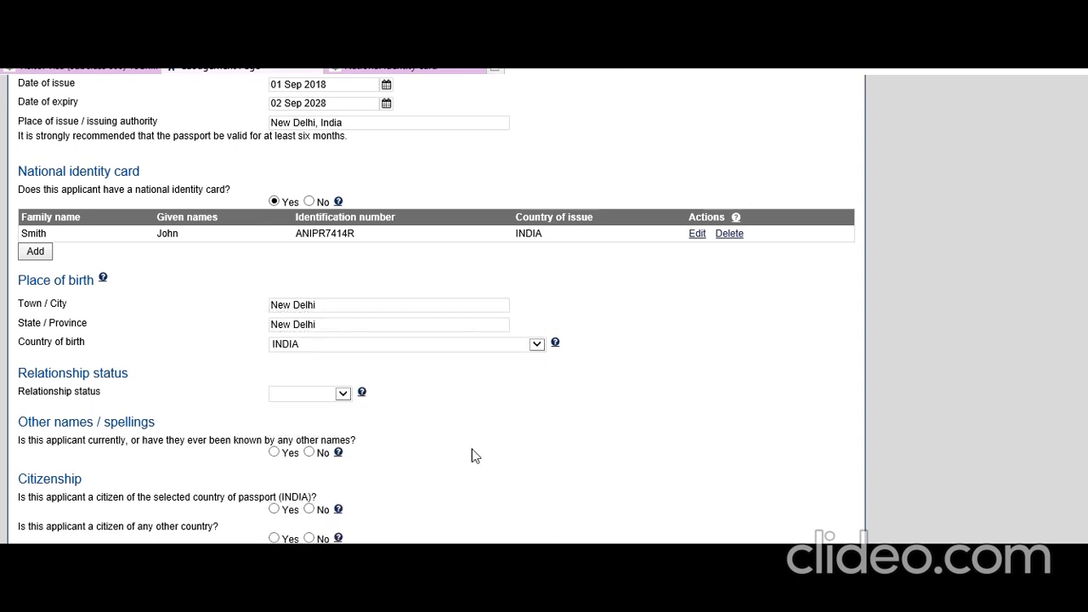
pyautogui.click(342, 394)
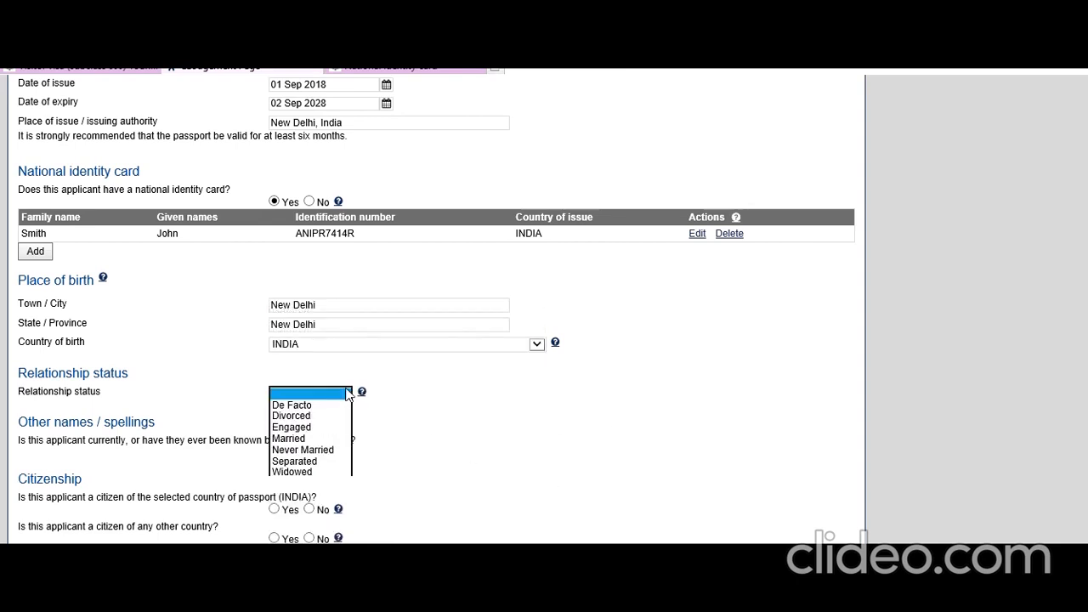
pyautogui.click(306, 451)
pyautogui.click(435, 449)
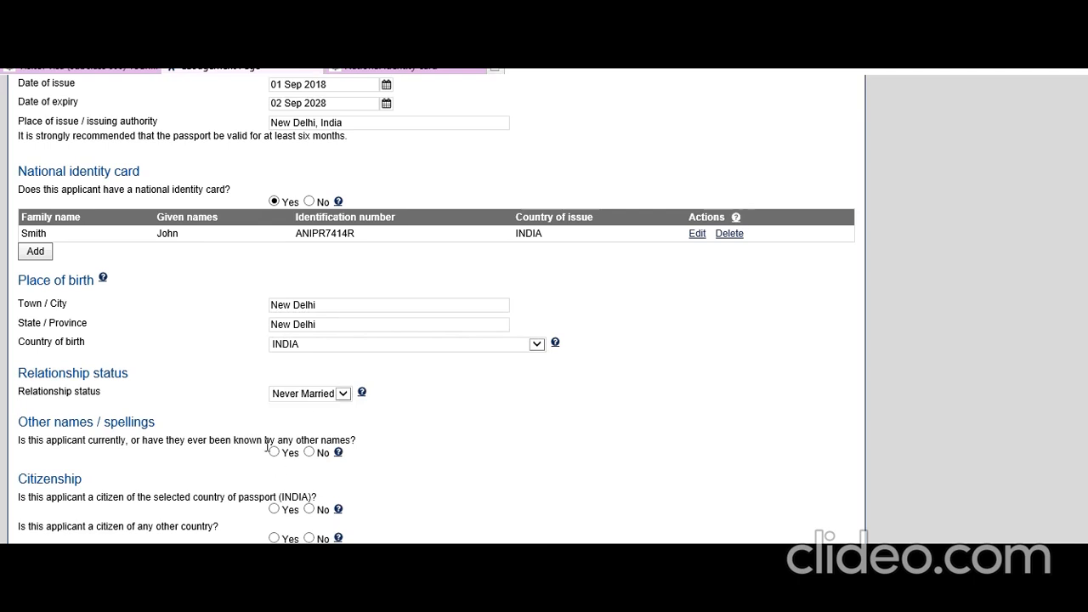
# Step: Answer No to other names, confirm Indian citizenship only, and No to previous Australian travel and visas
pyautogui.click(309, 453)
pyautogui.scroll(-3, 402, 484)
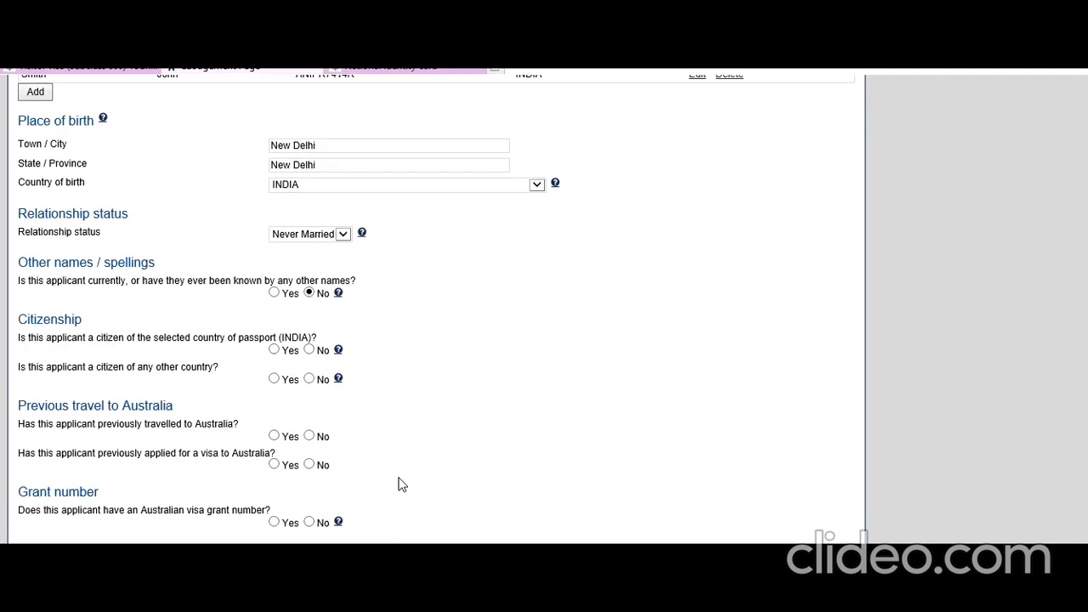
pyautogui.click(274, 349)
pyautogui.click(309, 379)
pyautogui.scroll(-1, 272, 400)
pyautogui.click(308, 356)
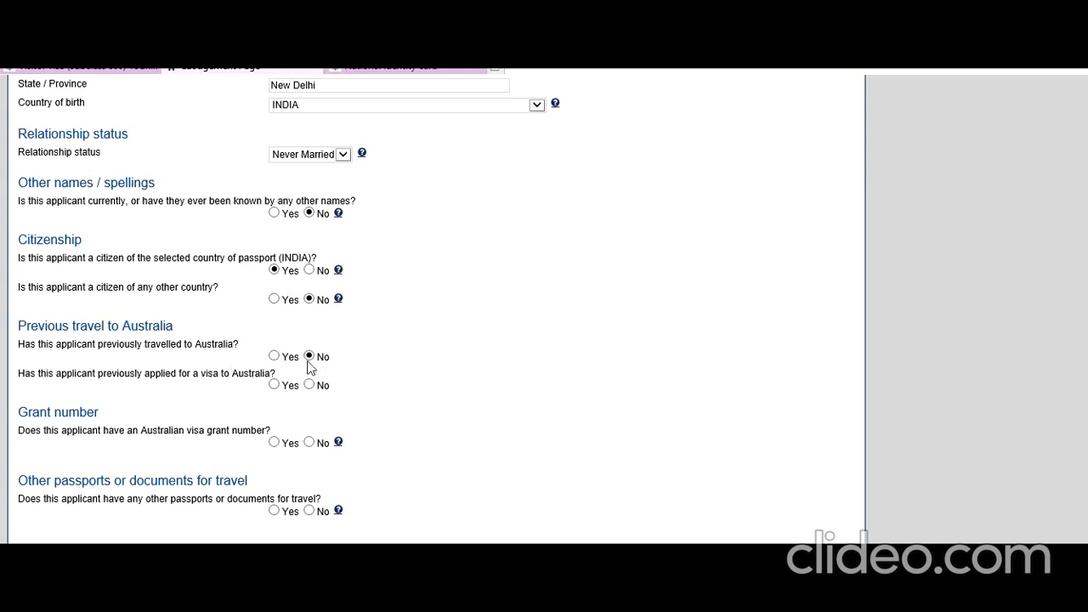
pyautogui.click(309, 384)
# Step: Answer No to visa grant number, other travel or identity documents and health examination, then continue
pyautogui.scroll(-2, 272, 446)
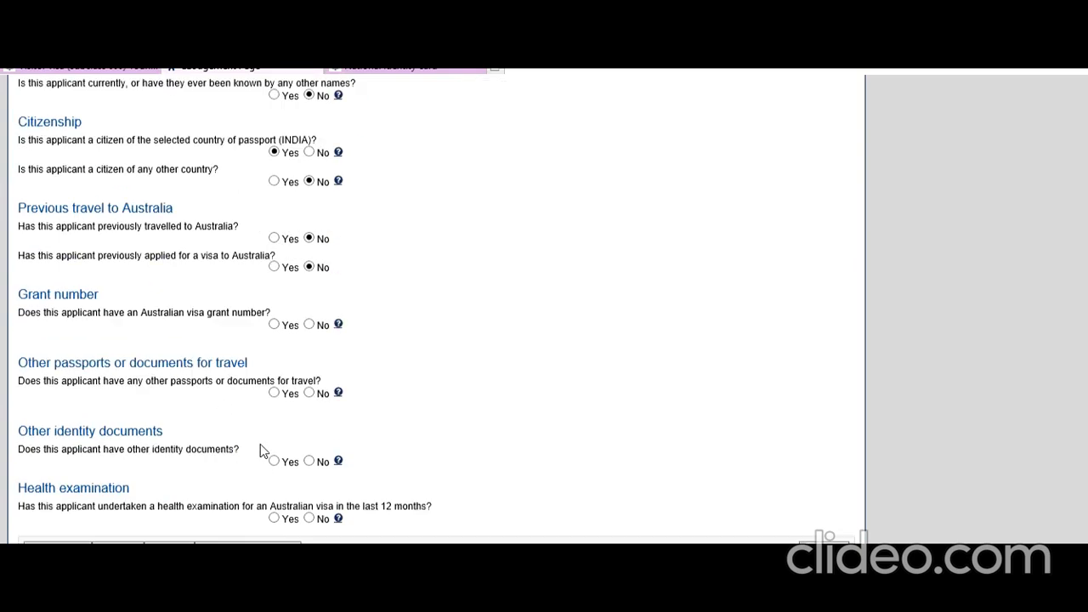
pyautogui.click(310, 309)
pyautogui.click(310, 377)
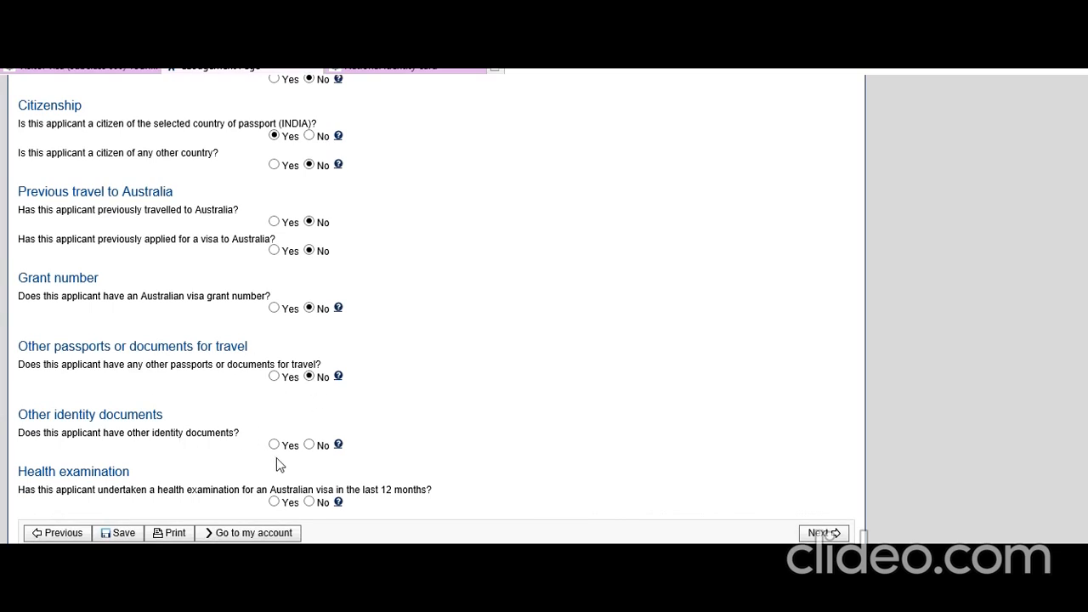
pyautogui.click(310, 445)
pyautogui.click(309, 502)
pyautogui.click(824, 533)
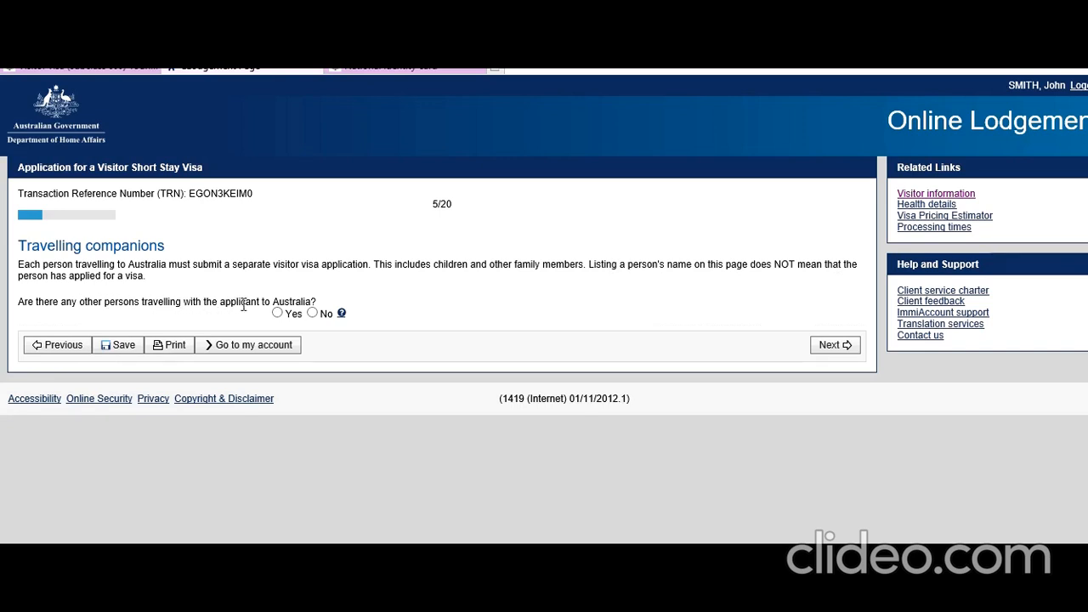
# Step: Answer No to anyone else travelling with the applicant and proceed to Contact details
pyautogui.click(312, 313)
pyautogui.click(844, 347)
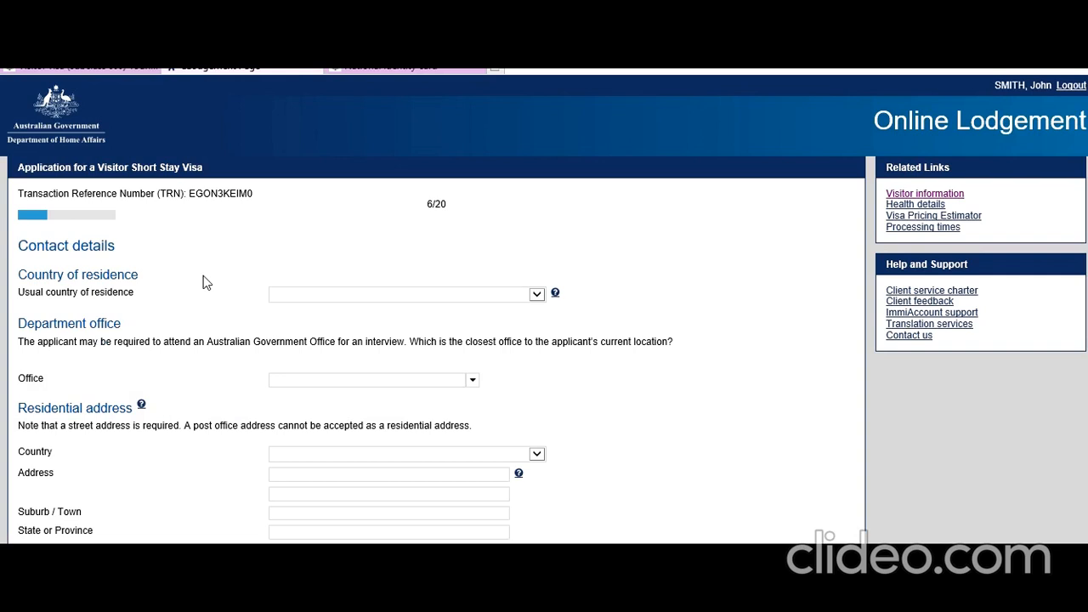
# Step: Set usual country of residence to INDIA and the department office to India, New Delhi
pyautogui.click(537, 295)
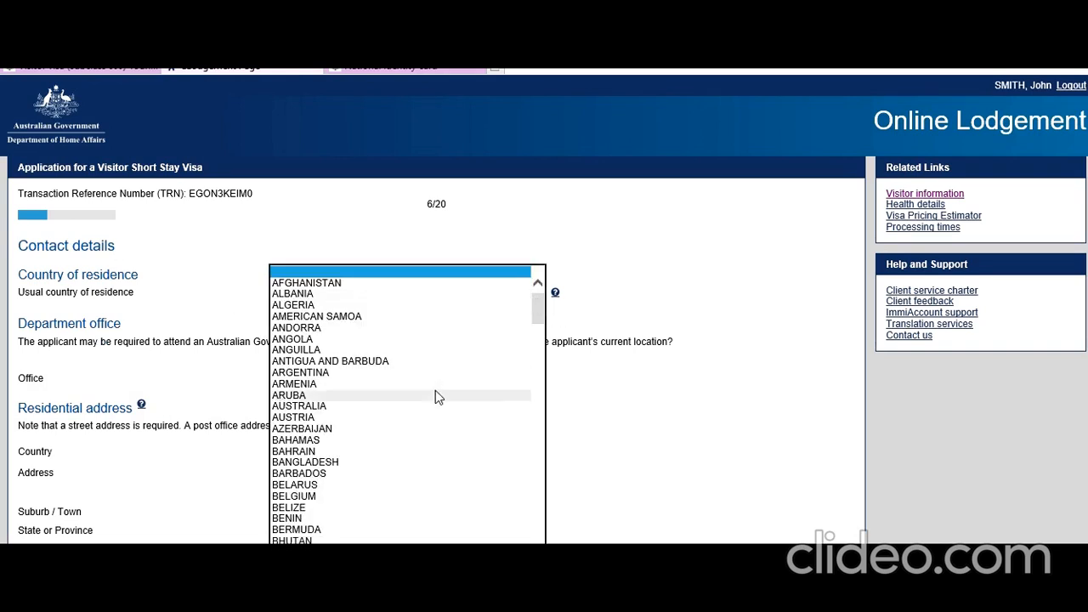
pyautogui.scroll(-10, 436, 397)
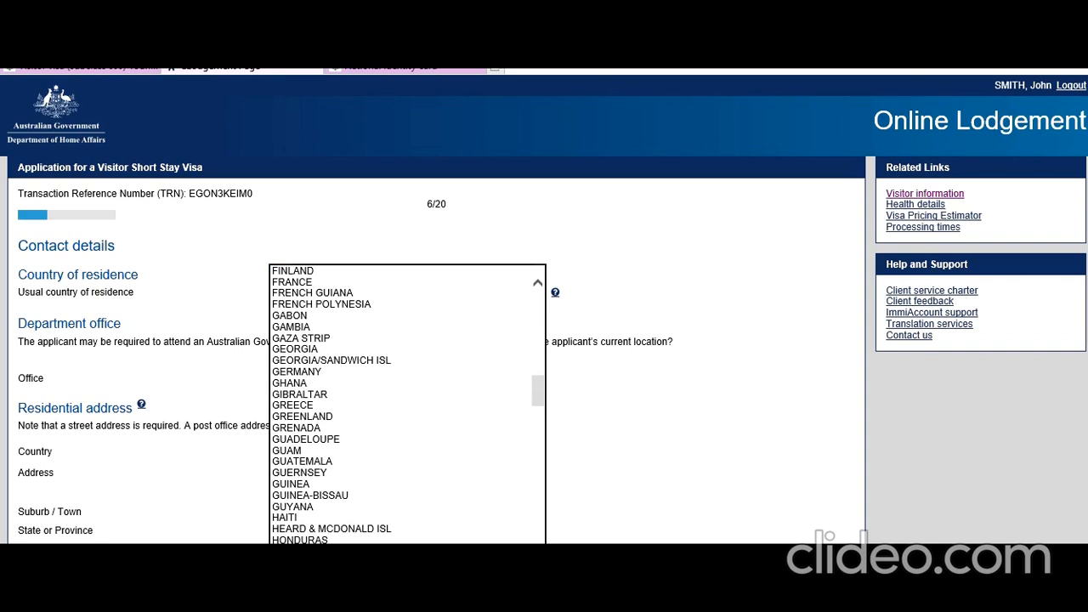
pyautogui.click(399, 583)
pyautogui.click(672, 374)
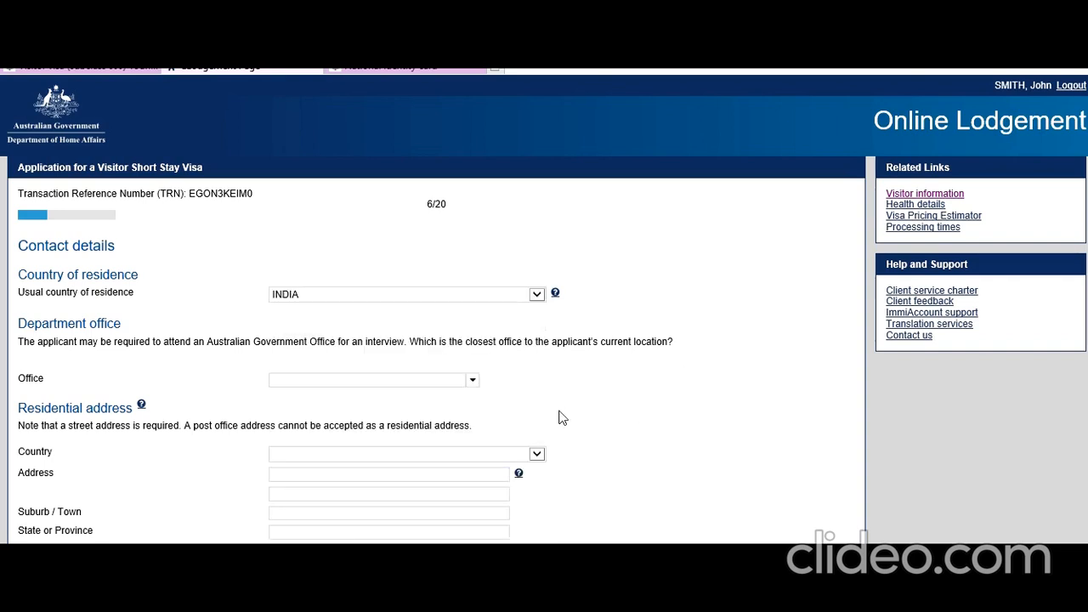
pyautogui.scroll(-1, 559, 412)
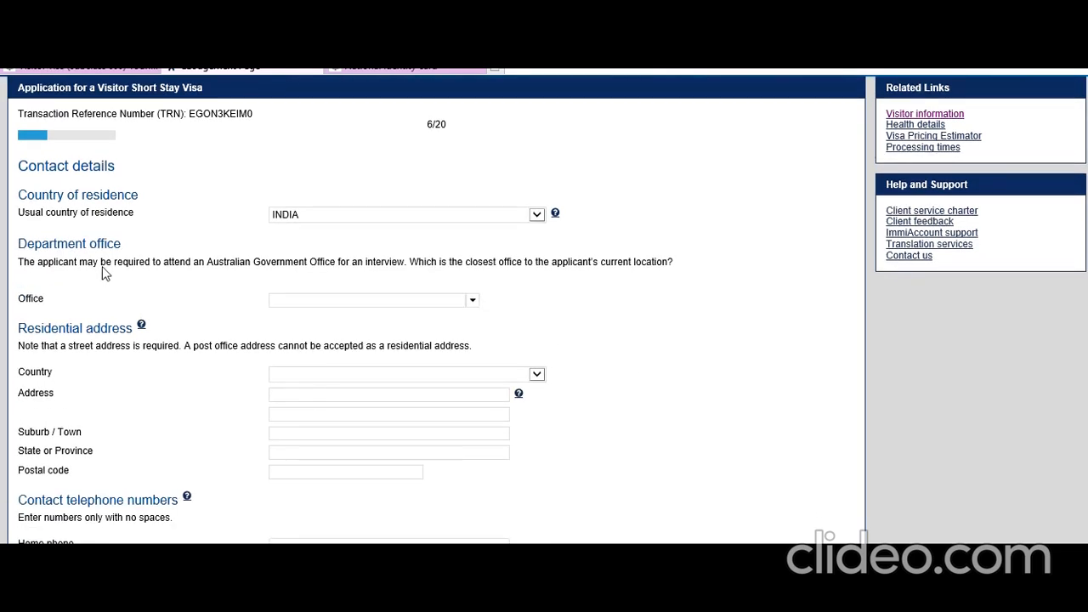
pyautogui.click(472, 303)
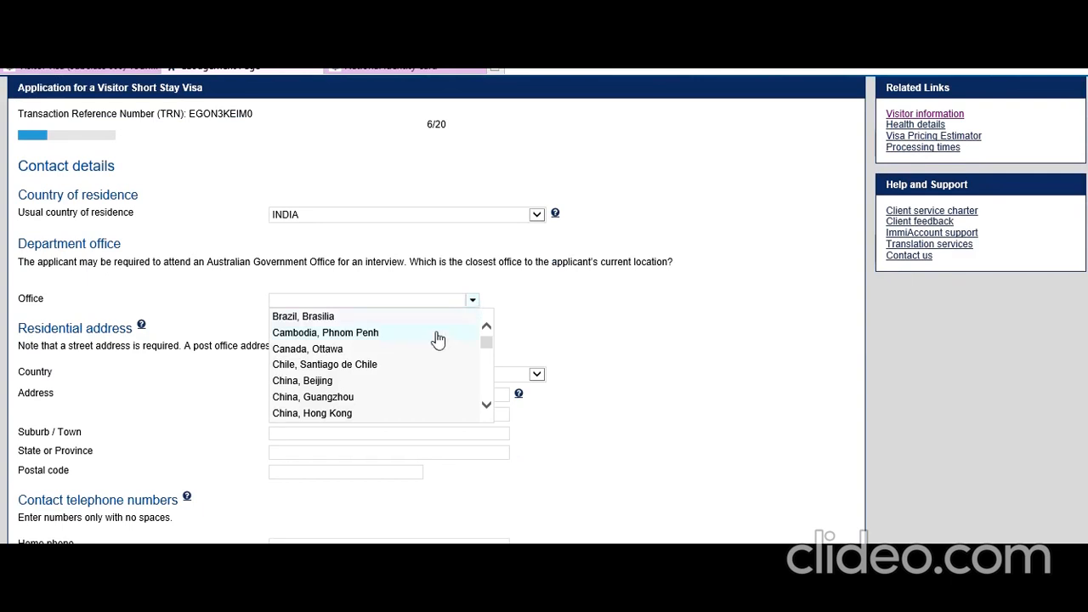
pyautogui.scroll(-3, 427, 347)
pyautogui.scroll(-2, 421, 348)
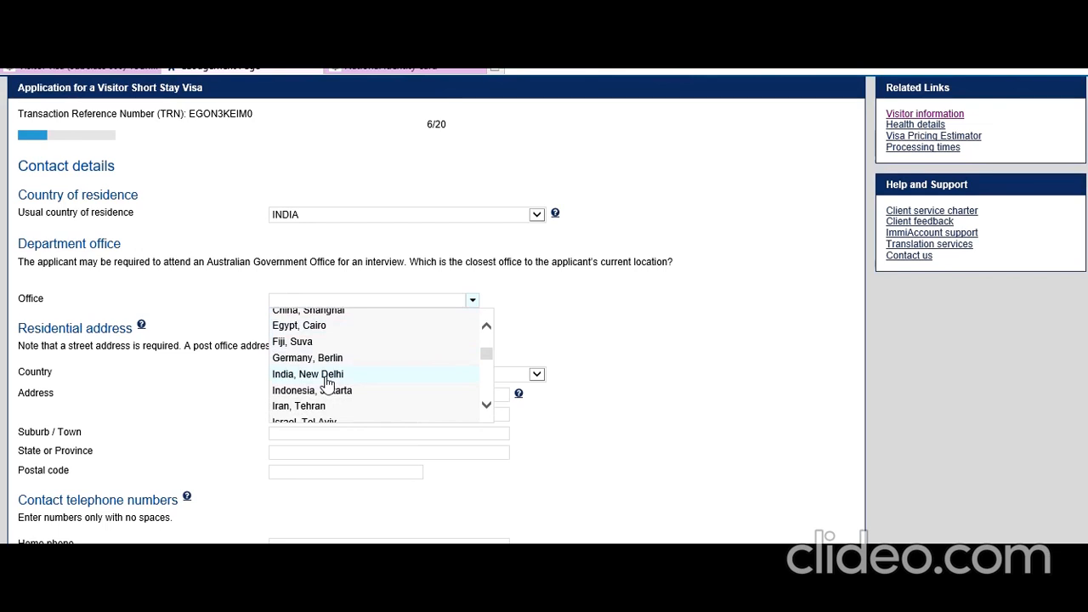
pyautogui.click(326, 377)
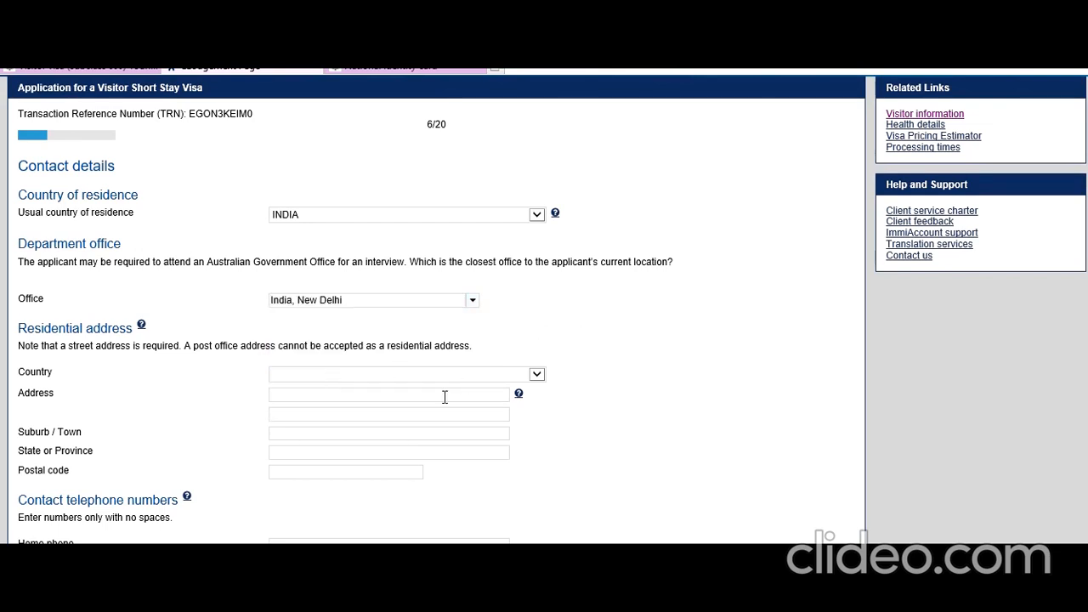
# Step: Enter the residential street address and postcode in INDIA, with state DELHI
pyautogui.scroll(-2, 445, 396)
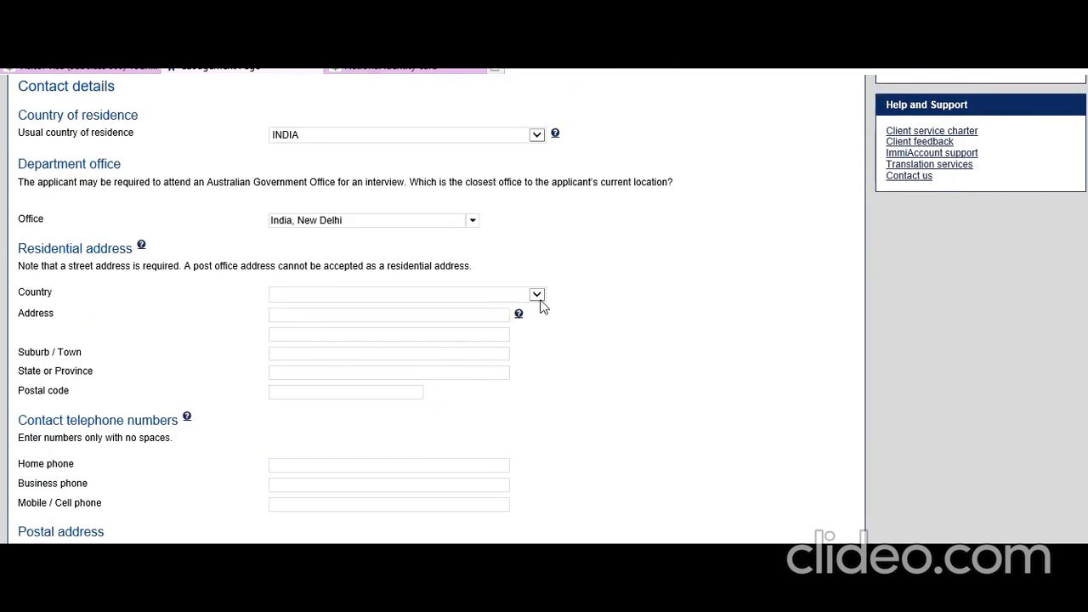
pyautogui.click(538, 298)
pyautogui.scroll(-20, 444, 439)
pyautogui.scroll(-1, 446, 439)
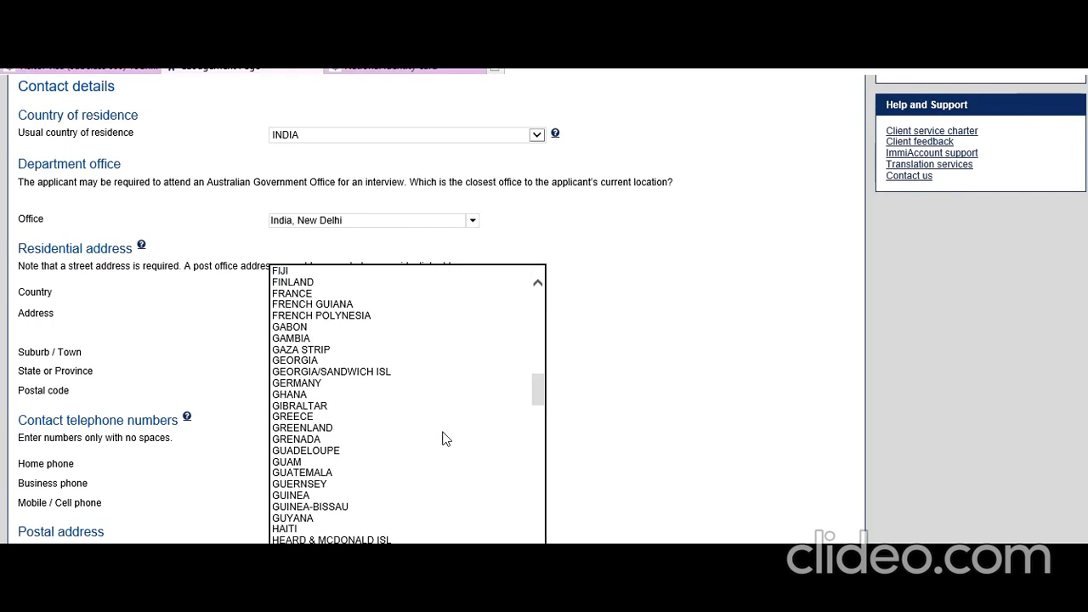
pyautogui.click(388, 594)
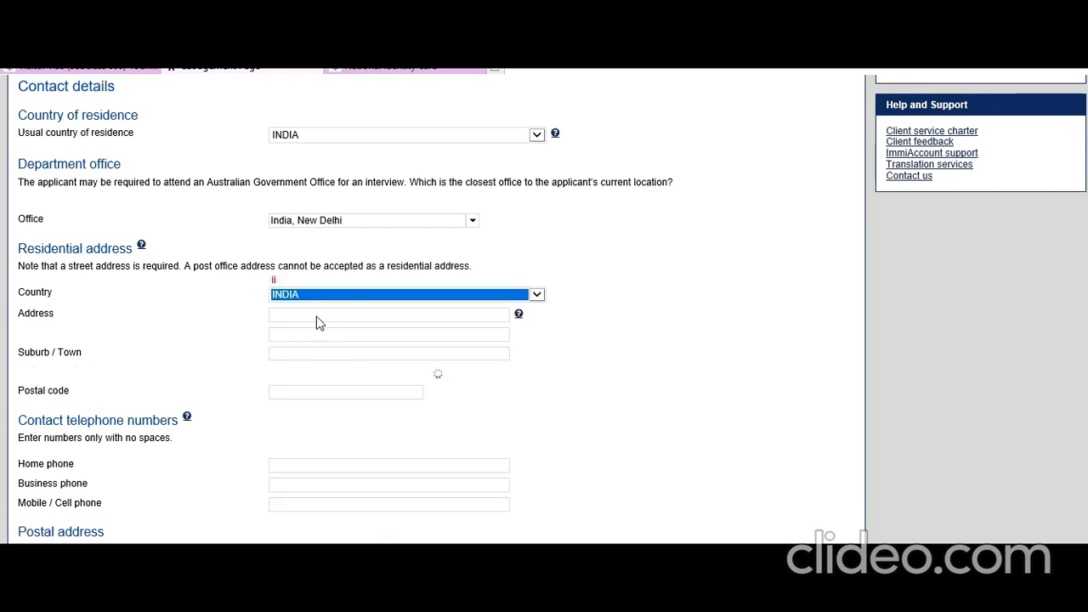
pyautogui.click(320, 317)
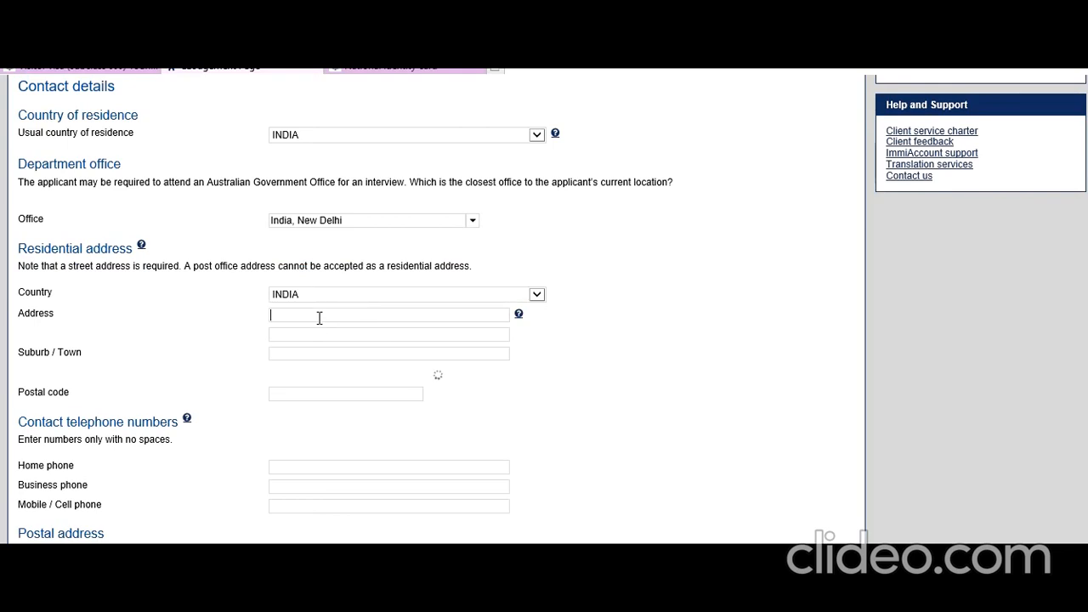
pyautogui.write('1 Ne')
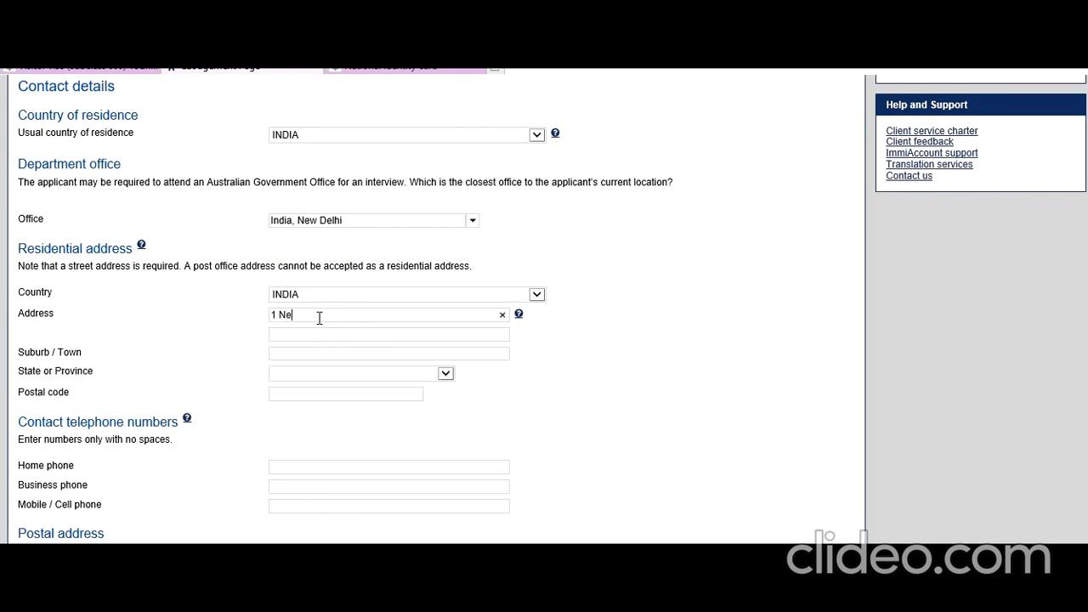
pyautogui.write('w Delhi ')
pyautogui.write('Ne')
pyautogui.click(448, 378)
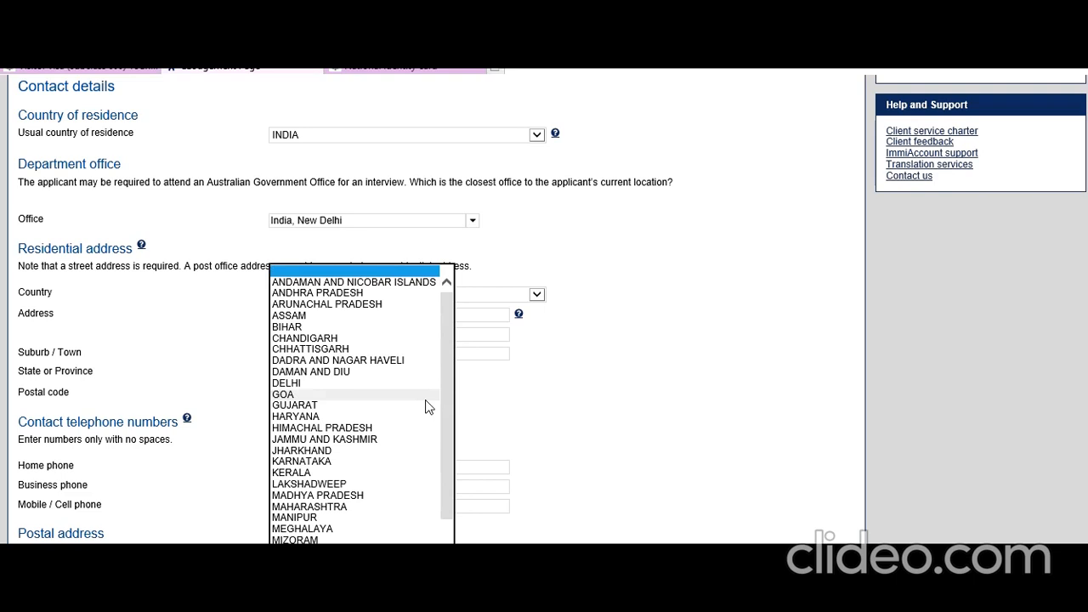
pyautogui.moveTo(449, 429); pyautogui.dragTo(449, 404)
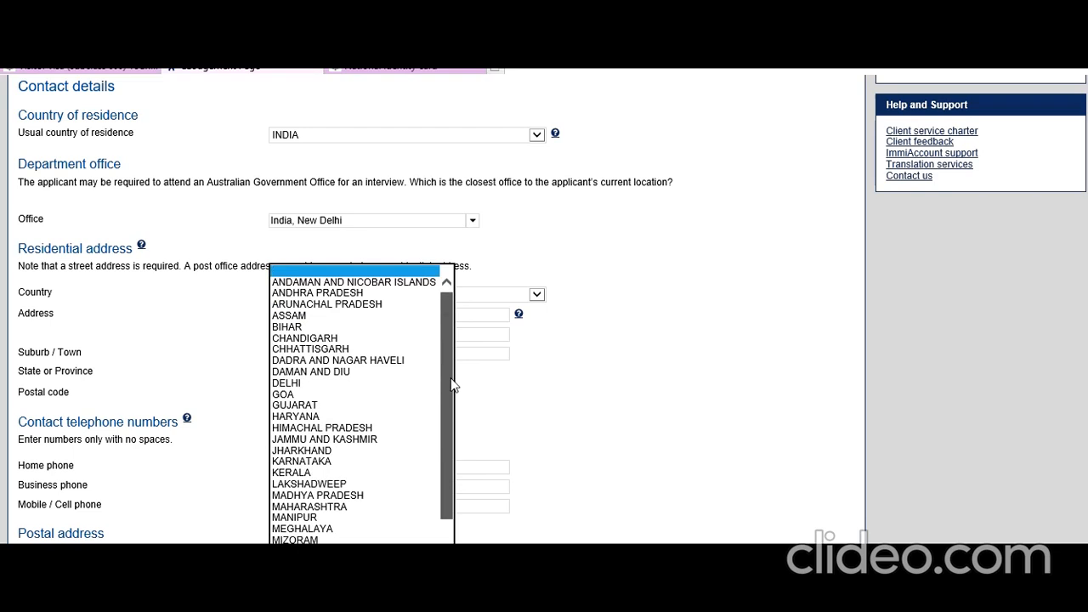
pyautogui.click(347, 384)
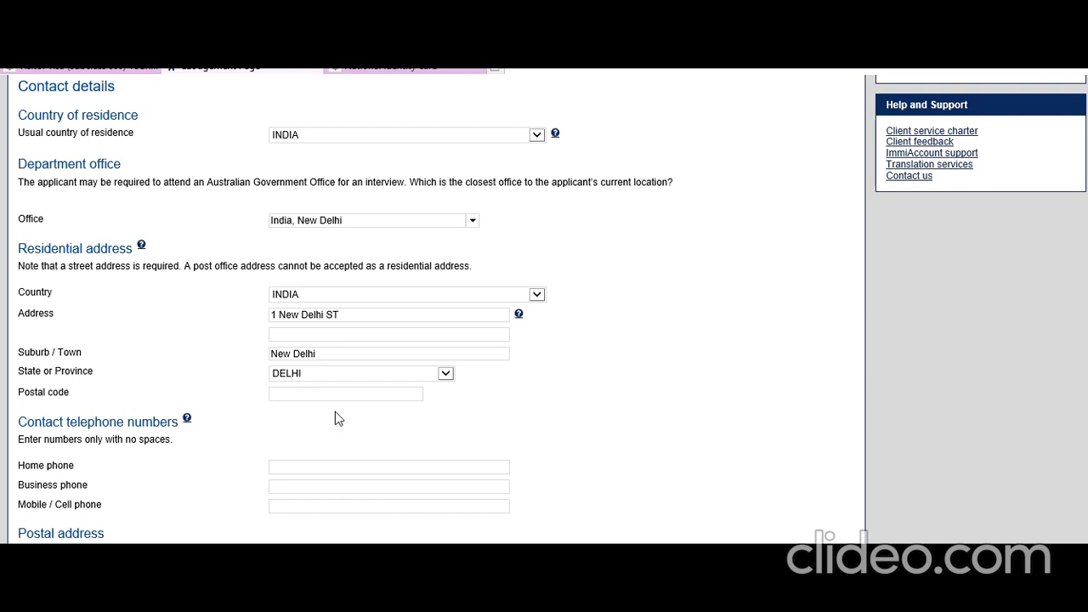
pyautogui.write('100001')
# Step: Enter the applicant's mobile, home and business phone numbers
pyautogui.scroll(-1, 412, 432)
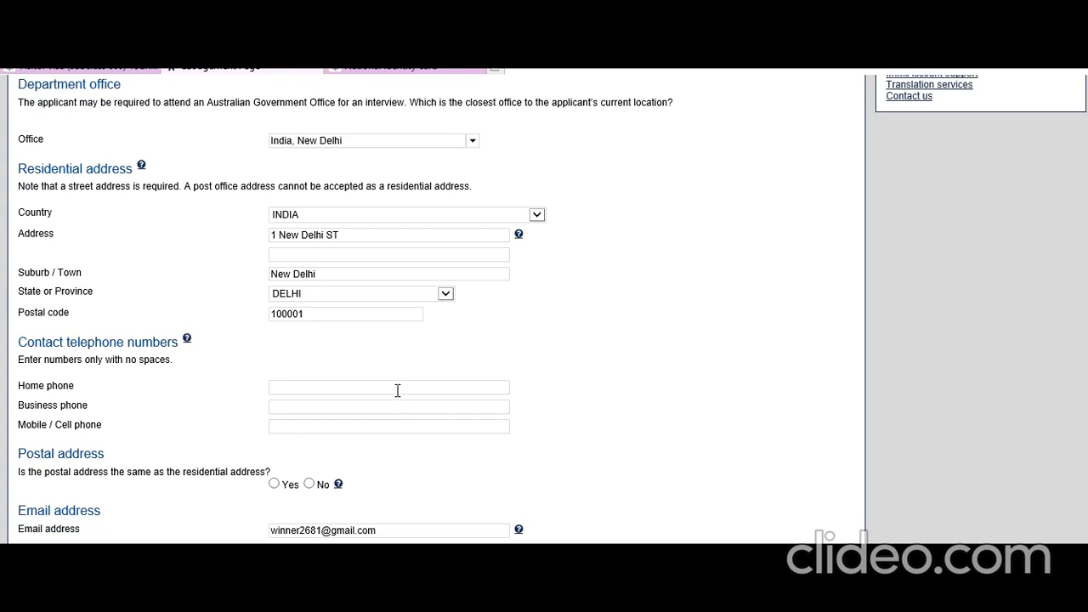
pyautogui.click(388, 430)
pyautogui.write('9292929292')
pyautogui.click(330, 391)
pyautogui.write('7878787878')
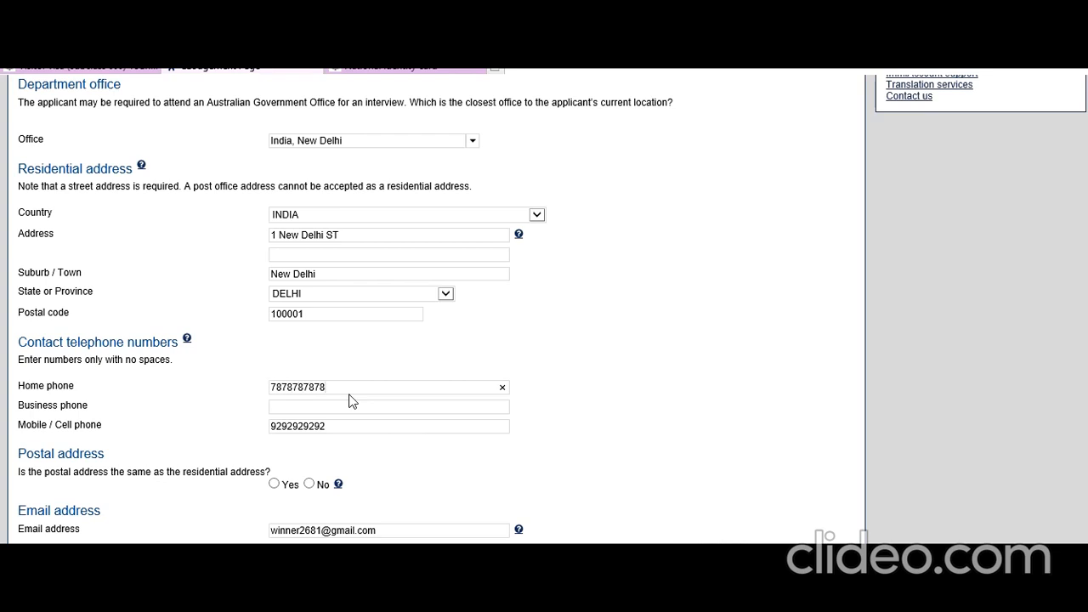
pyautogui.click(284, 409)
pyautogui.write('8787878787')
# Step: Mark the postal address as the same as residential and go to page 7
pyautogui.scroll(-1, 279, 429)
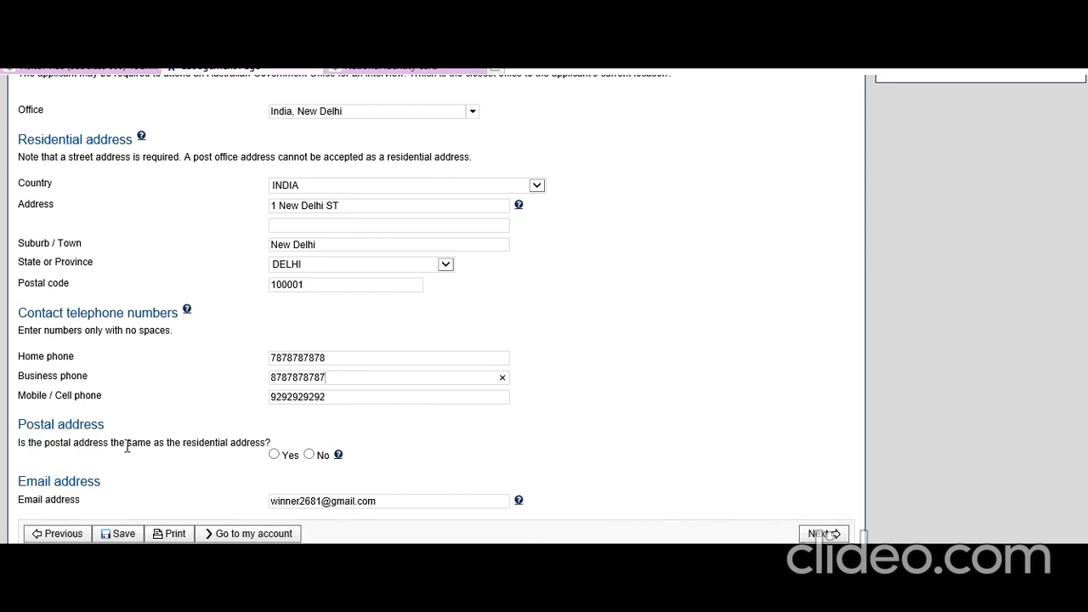
pyautogui.click(275, 455)
pyautogui.click(827, 534)
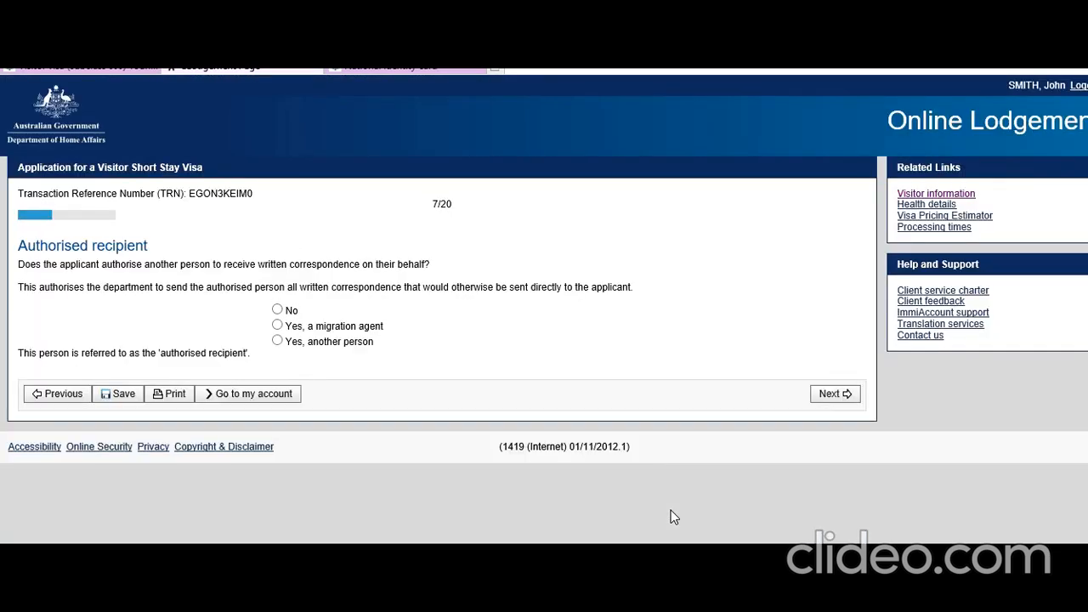
# Step: Answer No to having an authorised recipient and proceed to page 8
pyautogui.click(115, 266)
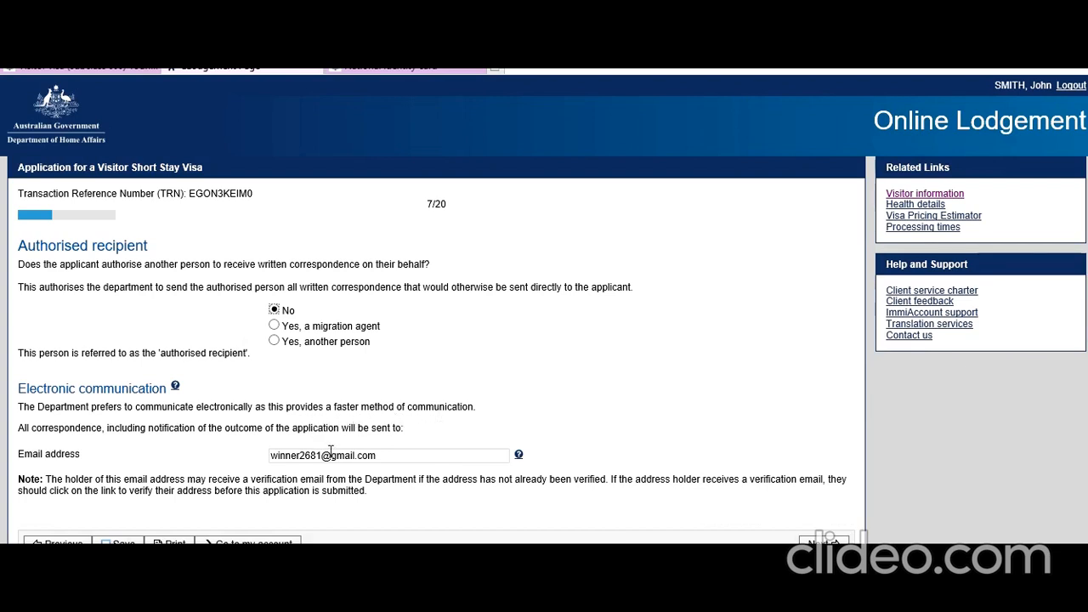
pyautogui.click(826, 542)
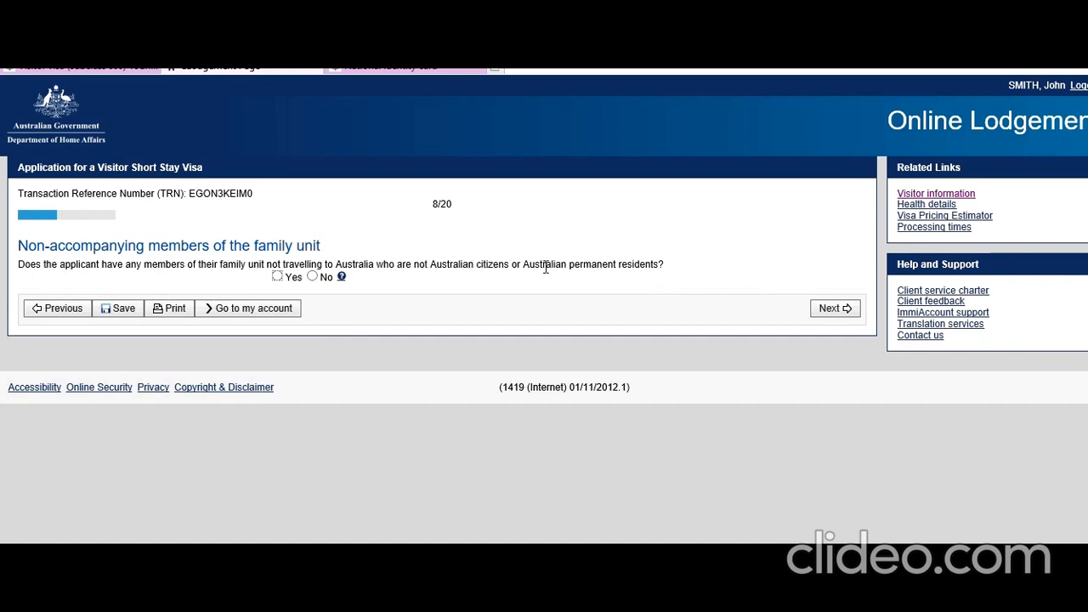
# Step: Answer Yes to non-accompanying family and start a Mother/Father-in-law entry with the family name
pyautogui.click(278, 278)
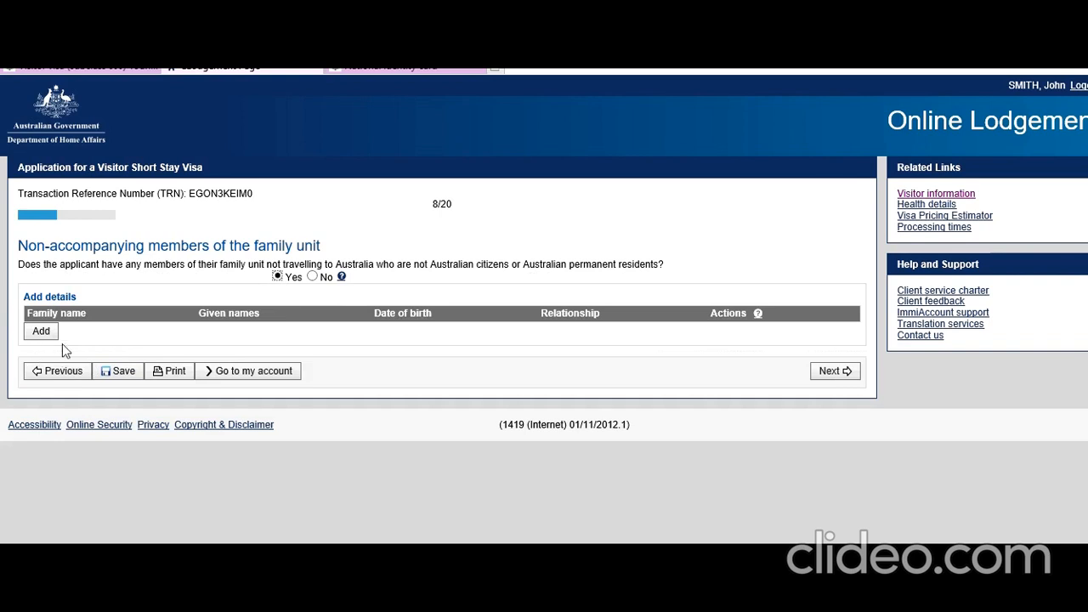
pyautogui.click(42, 331)
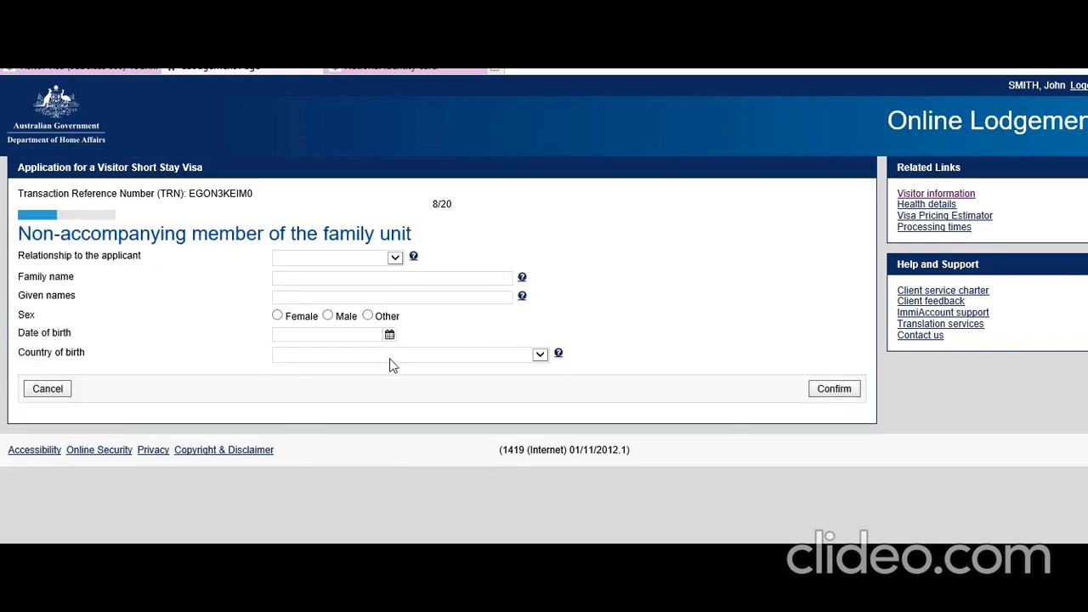
pyautogui.click(400, 261)
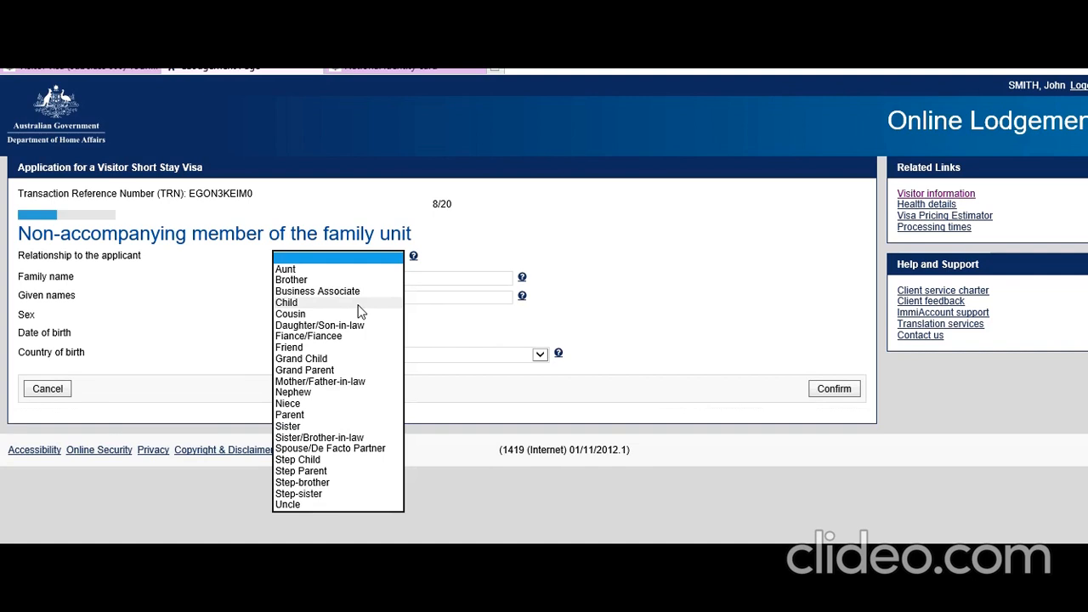
pyautogui.click(321, 382)
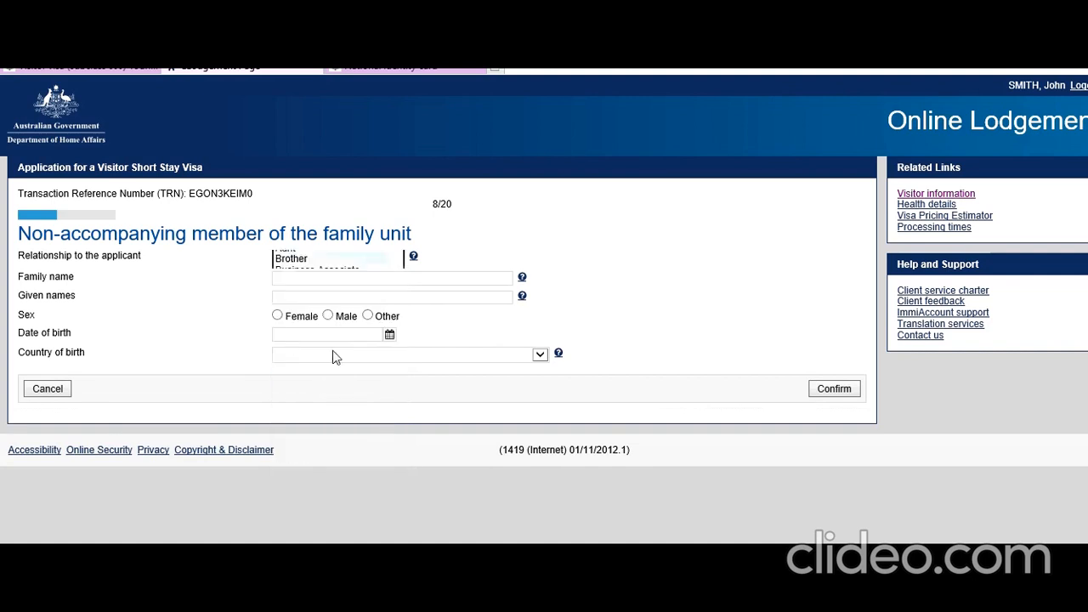
pyautogui.click(335, 280)
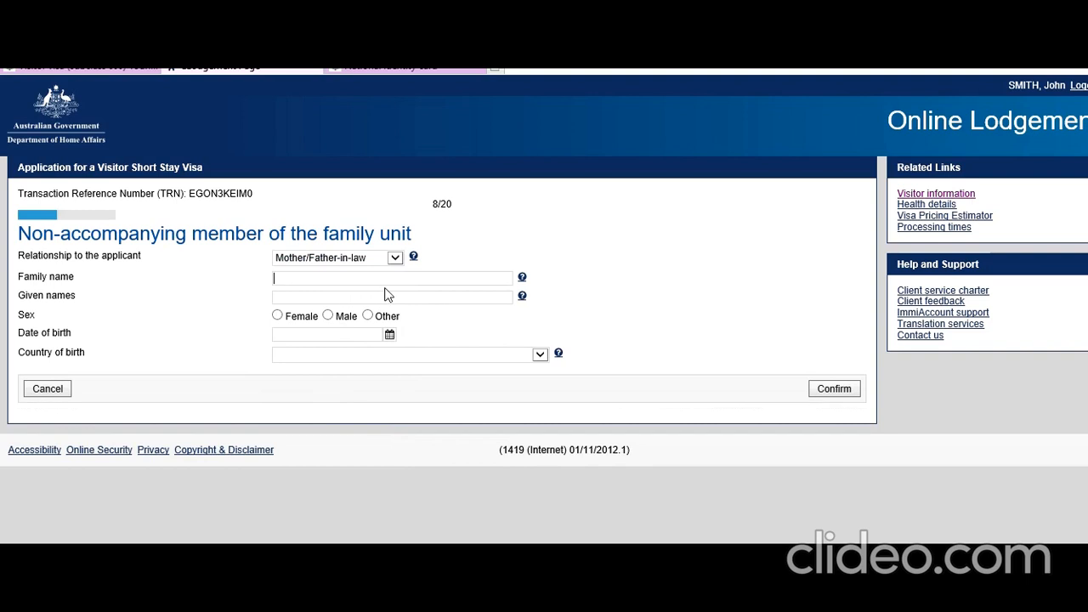
pyautogui.write('Smith')
pyautogui.click(450, 302)
# Step: Set birth date 2 Oct 1970 and birth country INDIA, confirm, and begin another entry
pyautogui.click(389, 336)
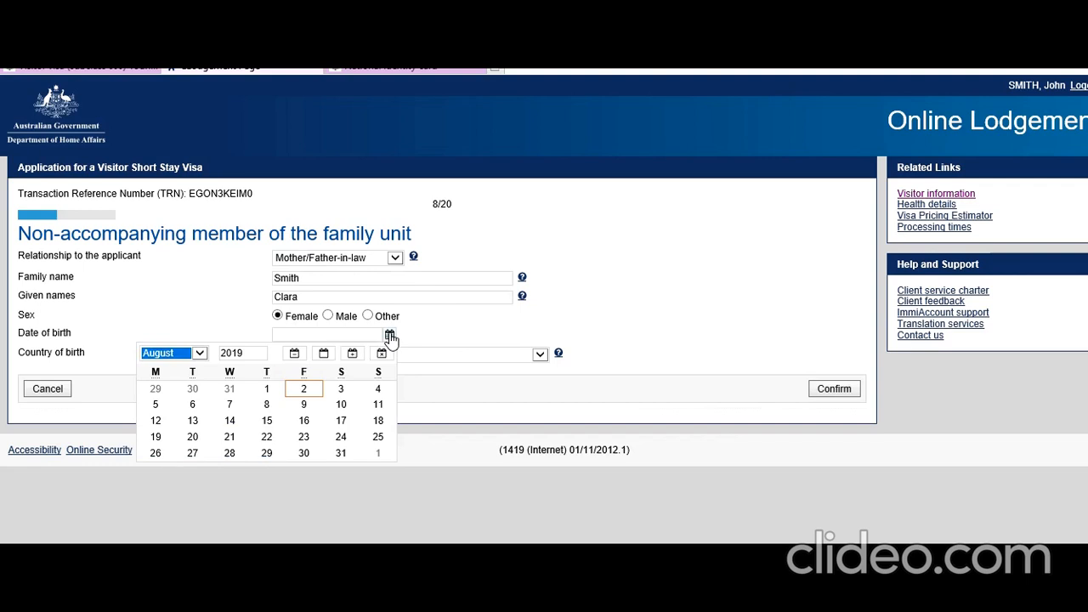
pyautogui.press('Tab')
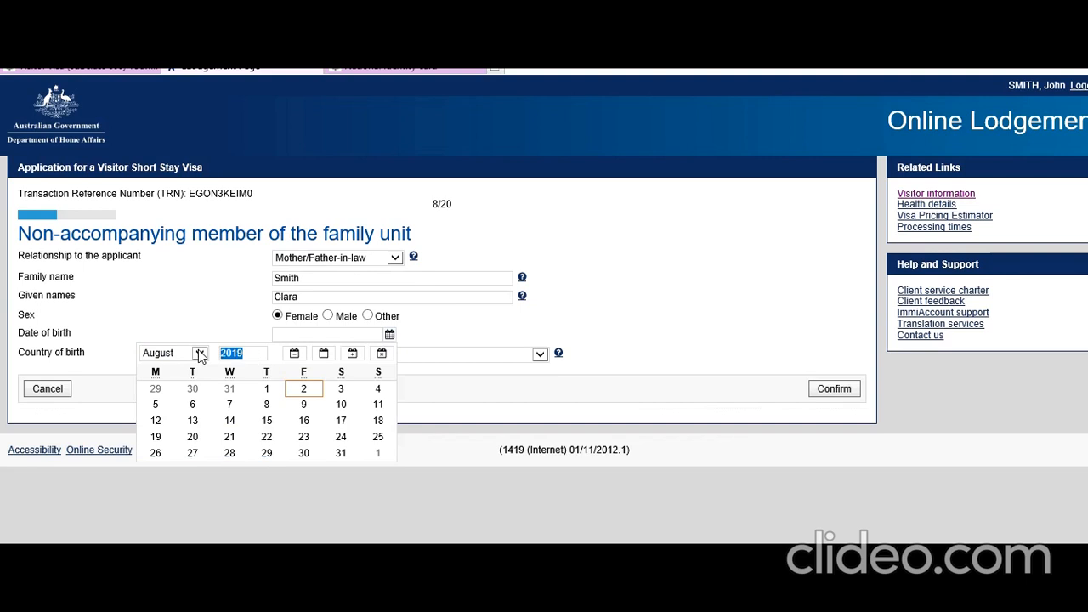
pyautogui.write('1970')
pyautogui.click(199, 357)
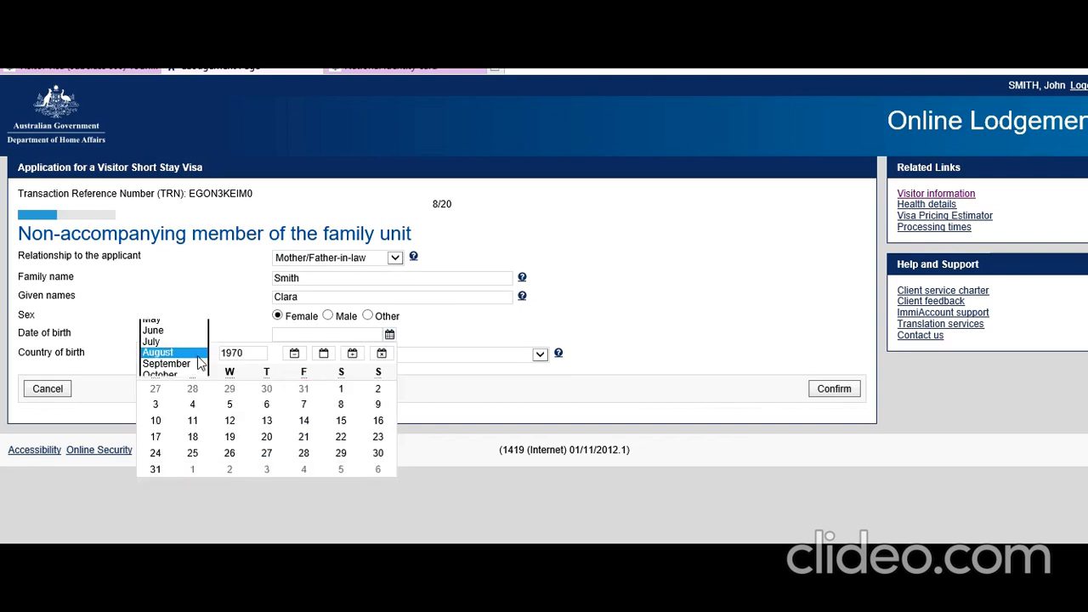
pyautogui.click(194, 374)
pyautogui.click(298, 390)
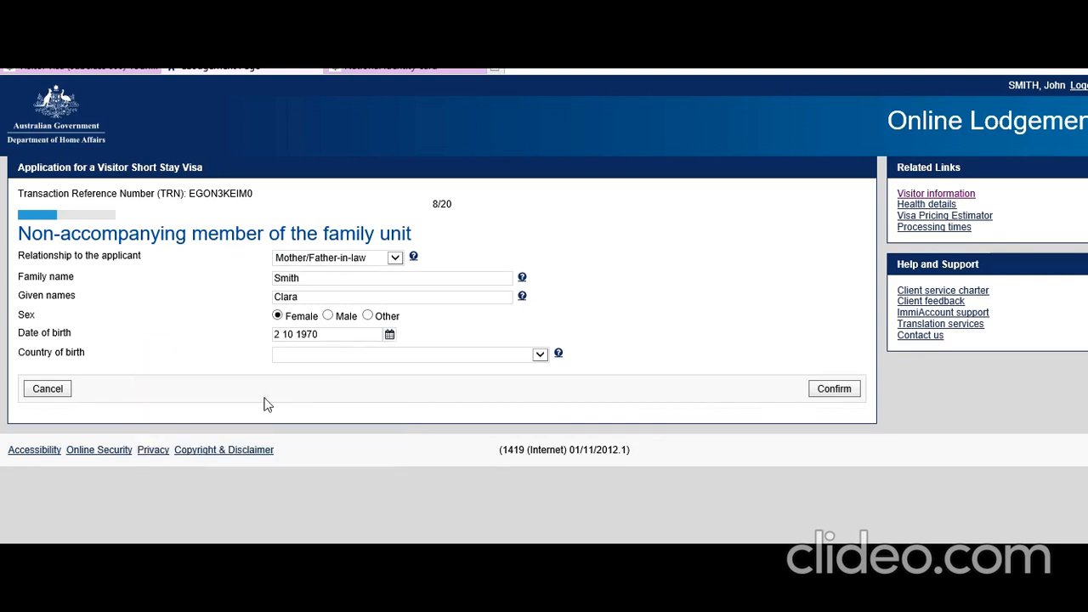
pyautogui.click(449, 356)
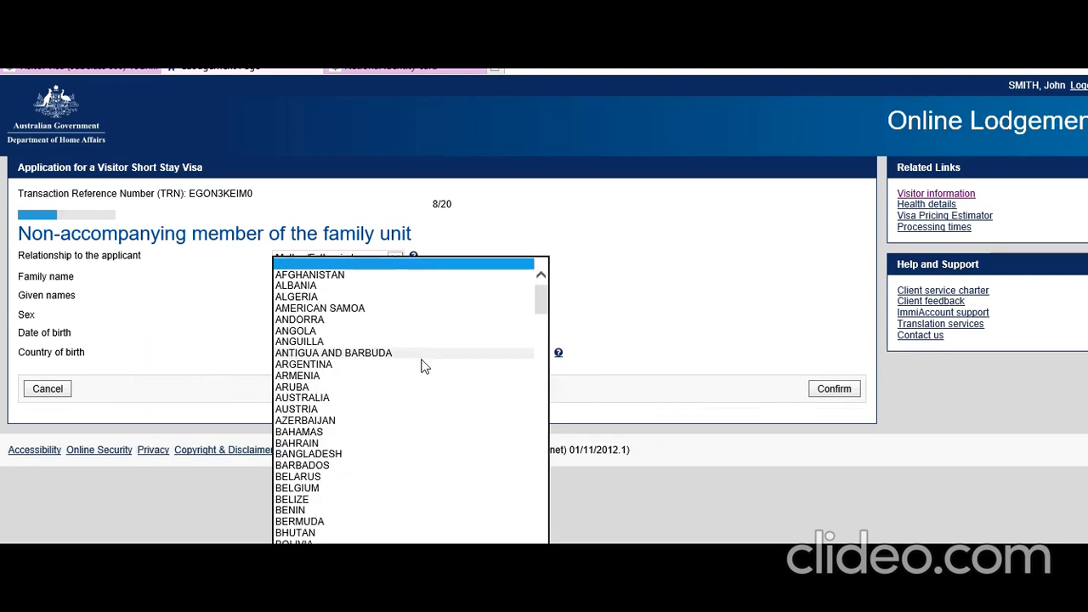
pyautogui.scroll(-20, 374, 421)
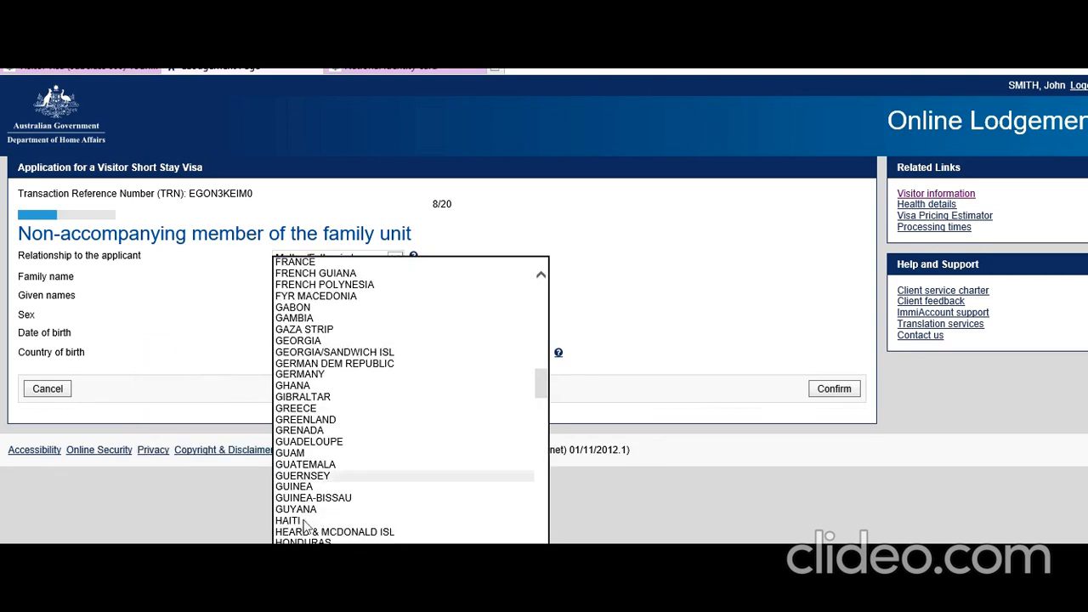
pyautogui.click(323, 587)
pyautogui.click(834, 389)
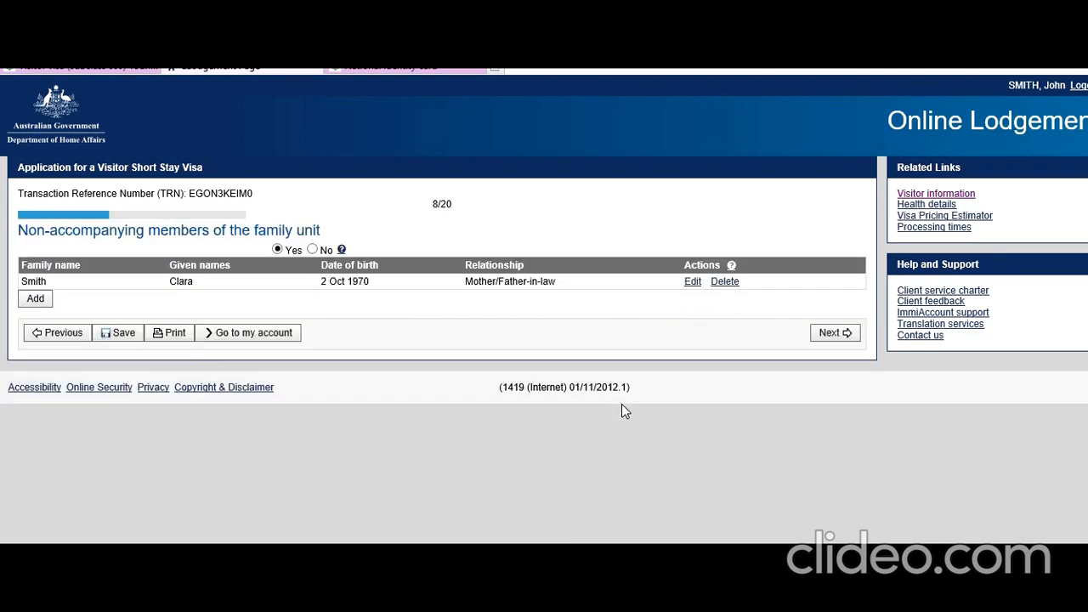
pyautogui.click(49, 334)
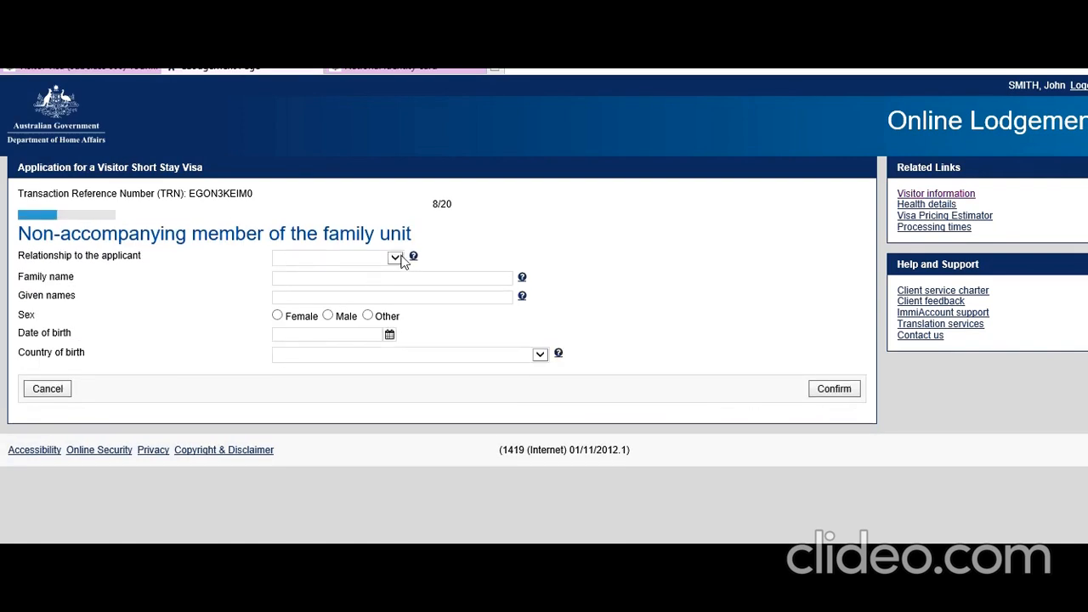
# Step: Set the second member's relationship to Parent, enter the family name, and choose Male
pyautogui.click(395, 257)
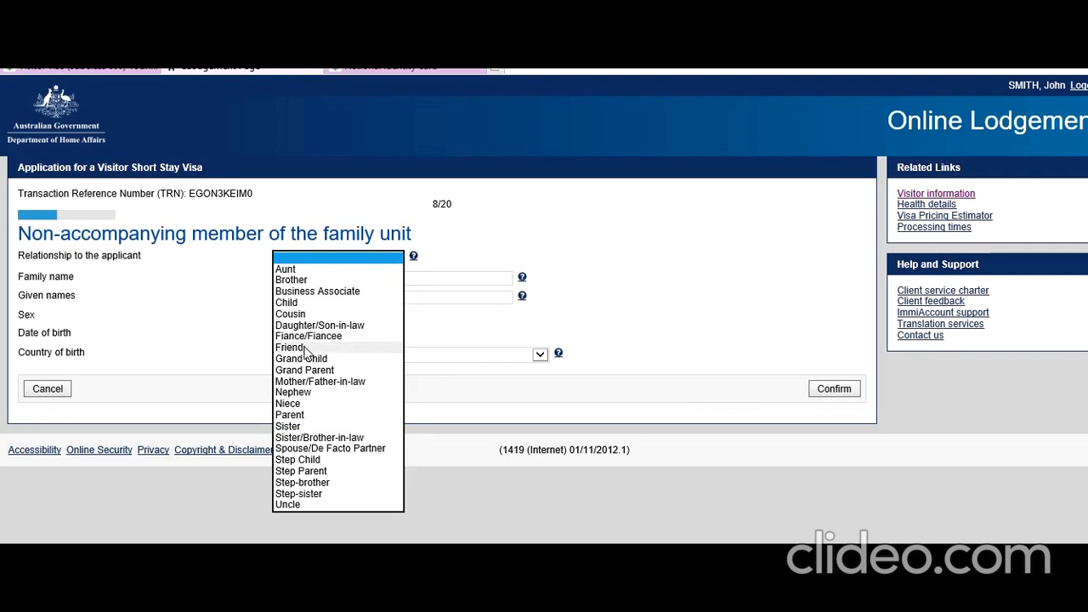
pyautogui.click(305, 416)
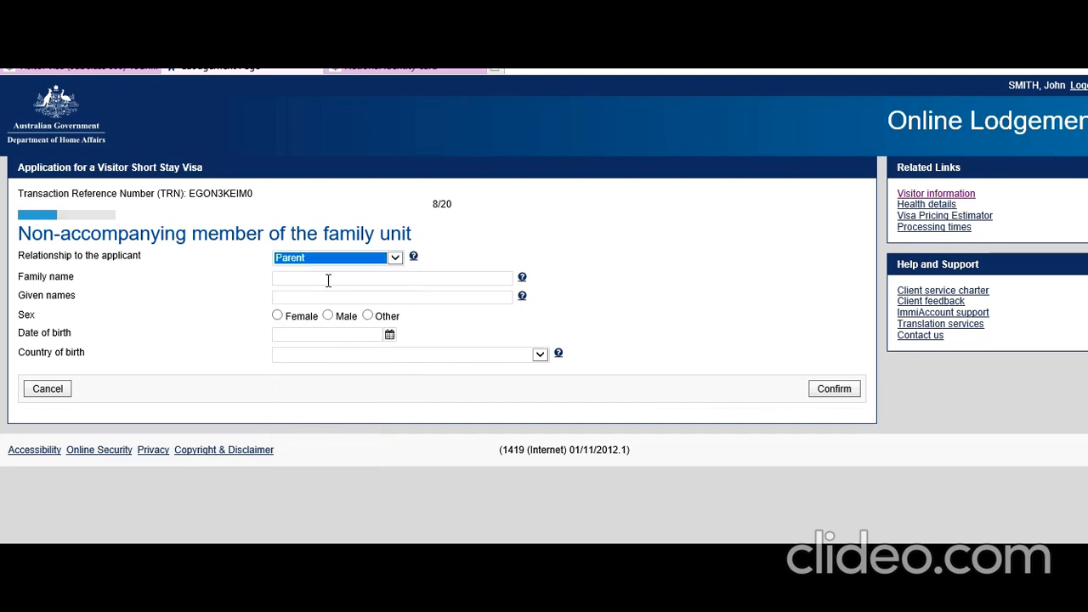
pyautogui.click(329, 280)
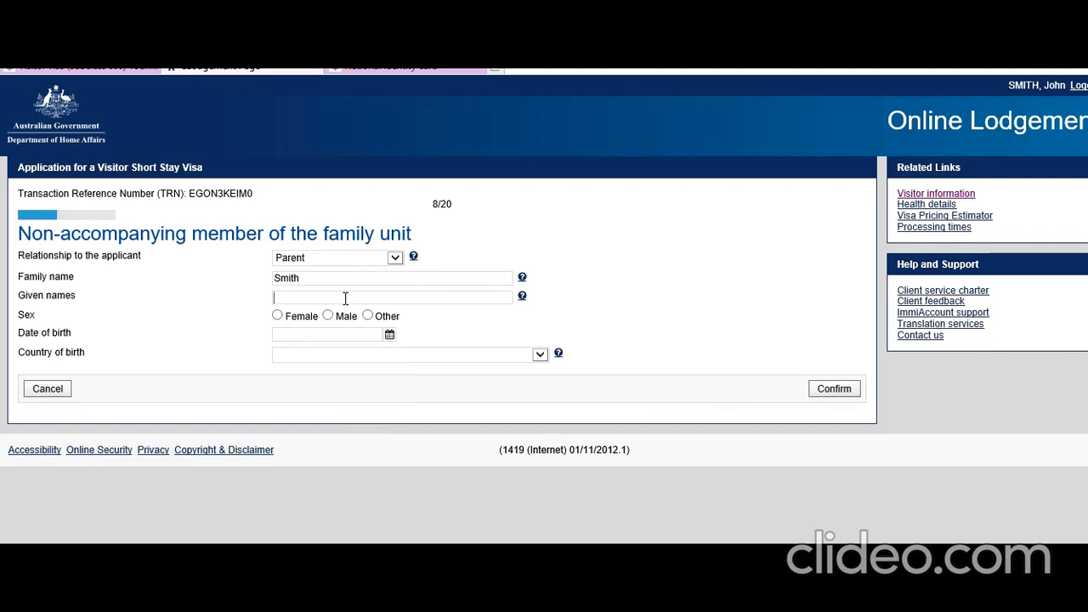
pyautogui.write('William')
pyautogui.click(327, 316)
pyautogui.click(388, 336)
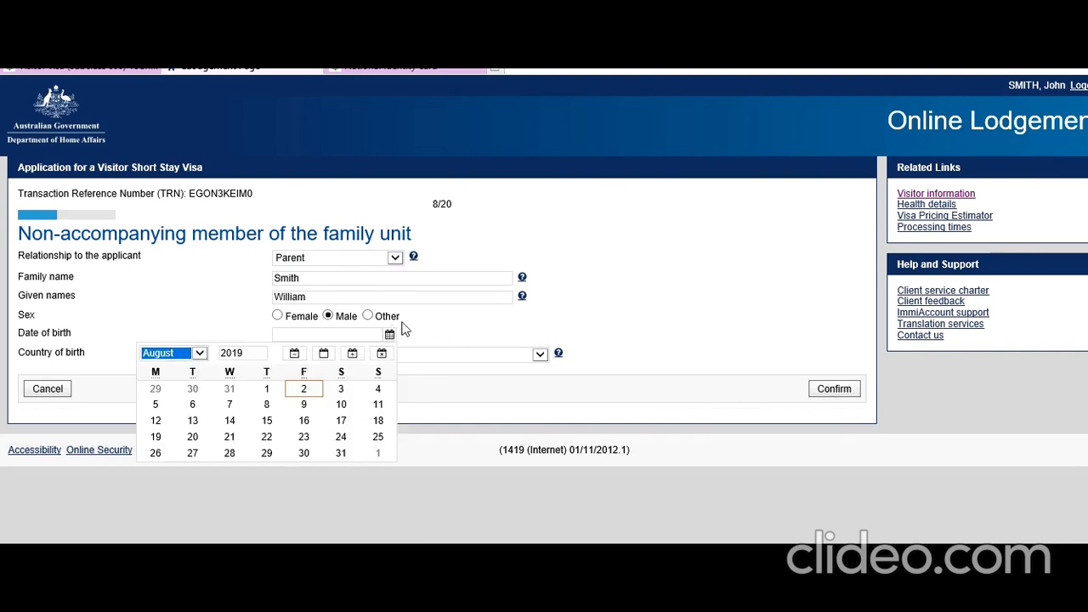
pyautogui.doubleClick(245, 353)
pyautogui.write('1')
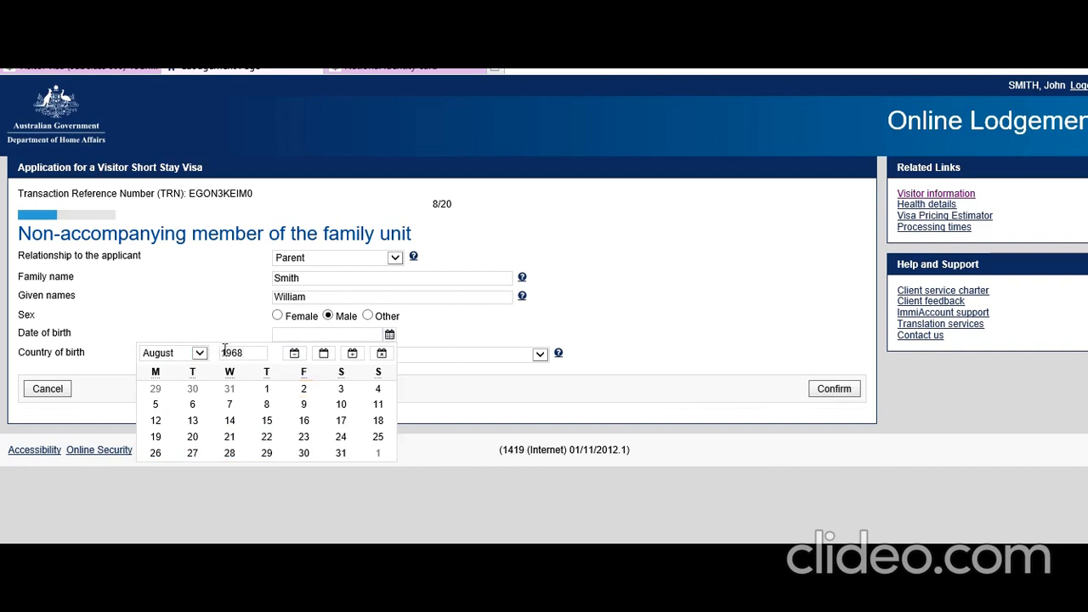
pyautogui.click(304, 436)
pyautogui.click(396, 356)
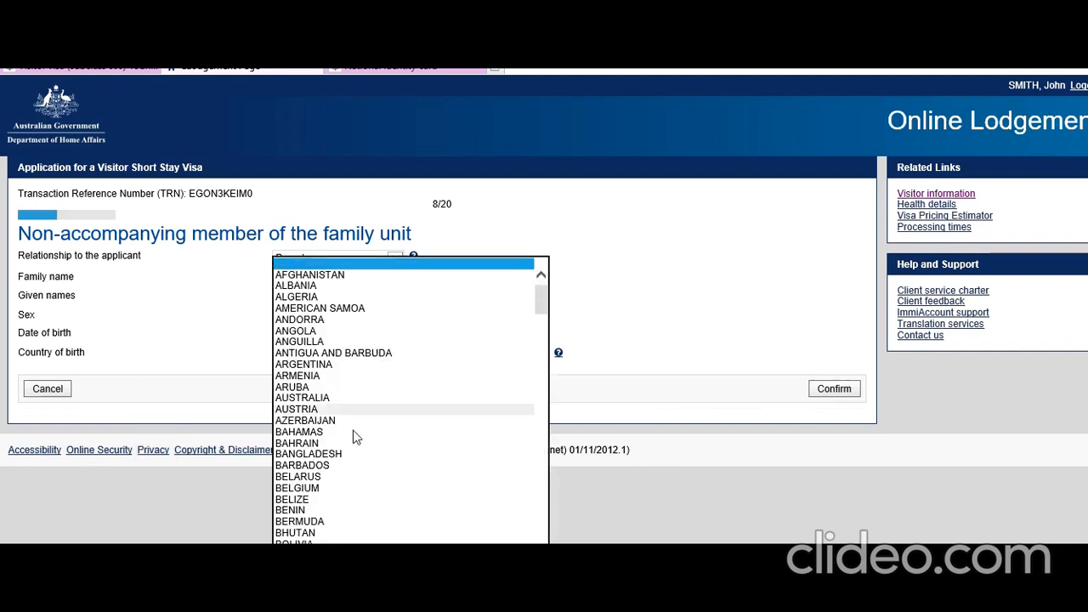
pyautogui.scroll(-20, 356, 439)
pyautogui.scroll(-1, 355, 439)
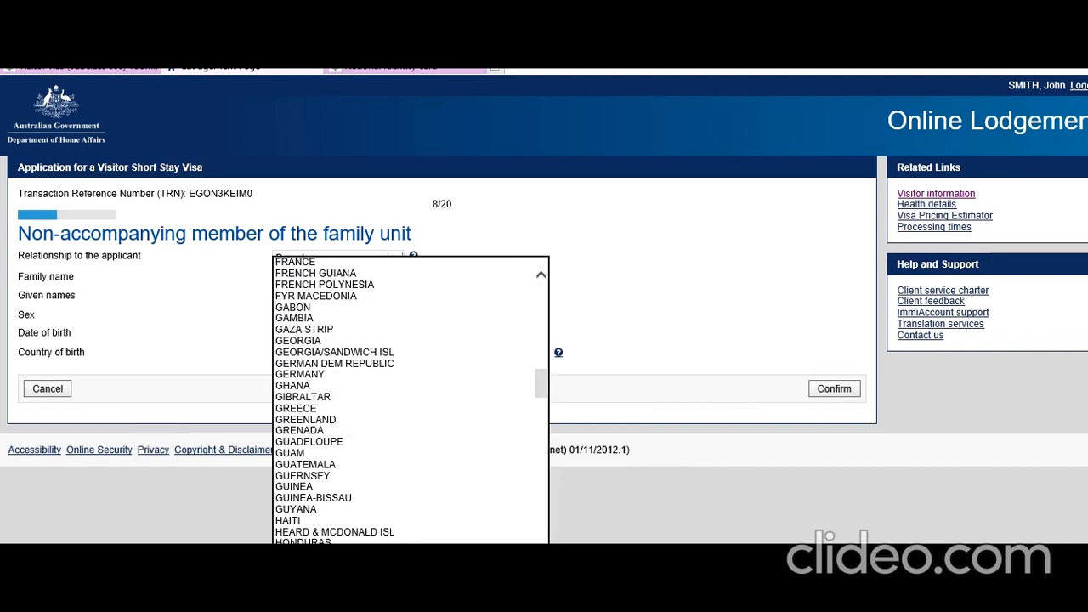
pyautogui.click(316, 588)
pyautogui.click(832, 392)
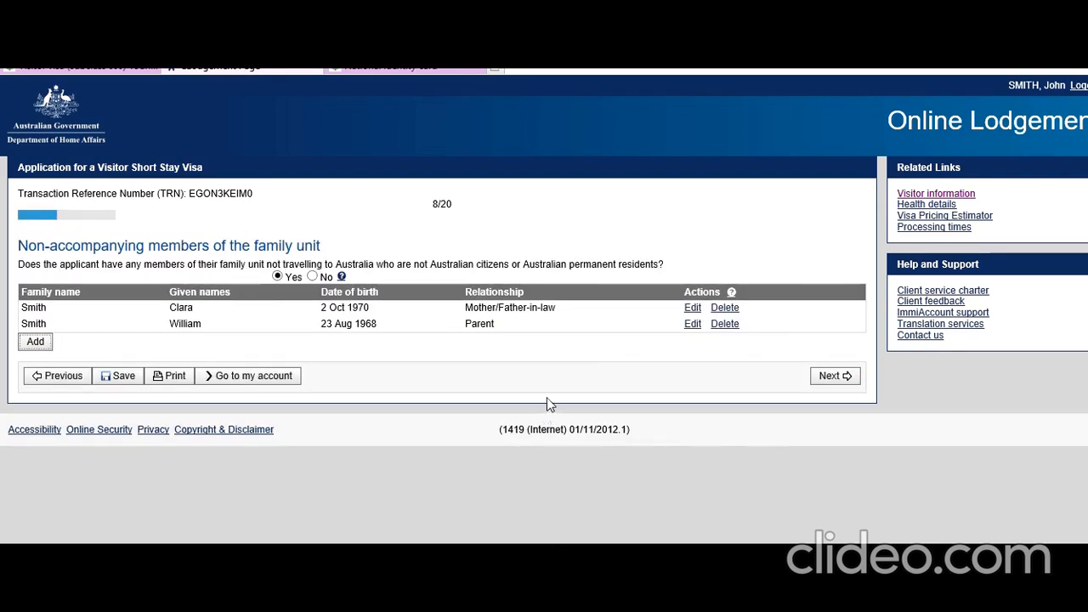
# Step: Edit the first family member's relationship to Parent, save it, and continue to page 9
pyautogui.click(697, 309)
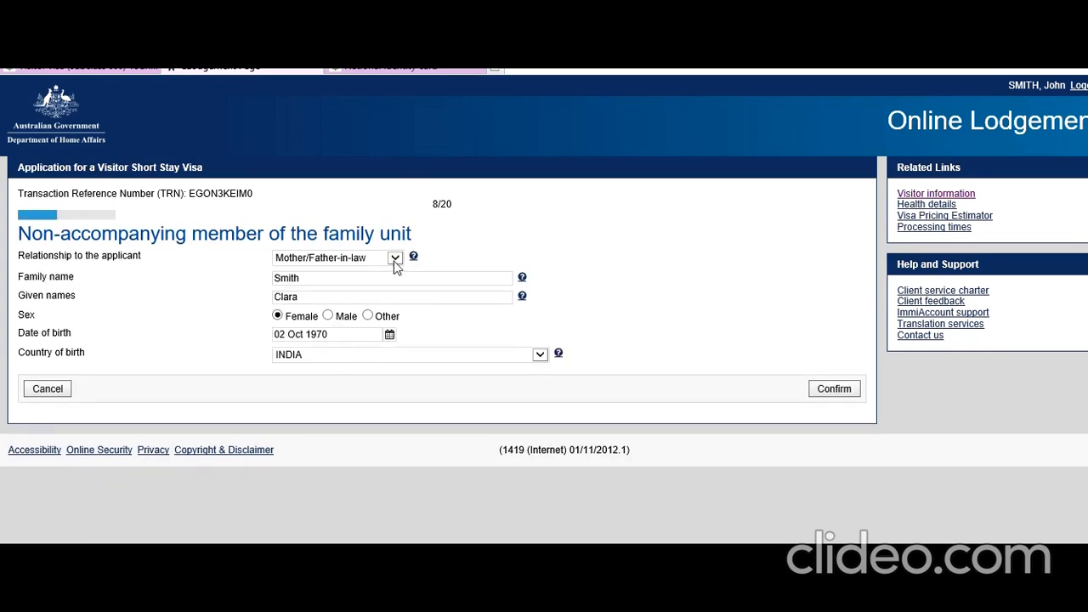
pyautogui.click(395, 259)
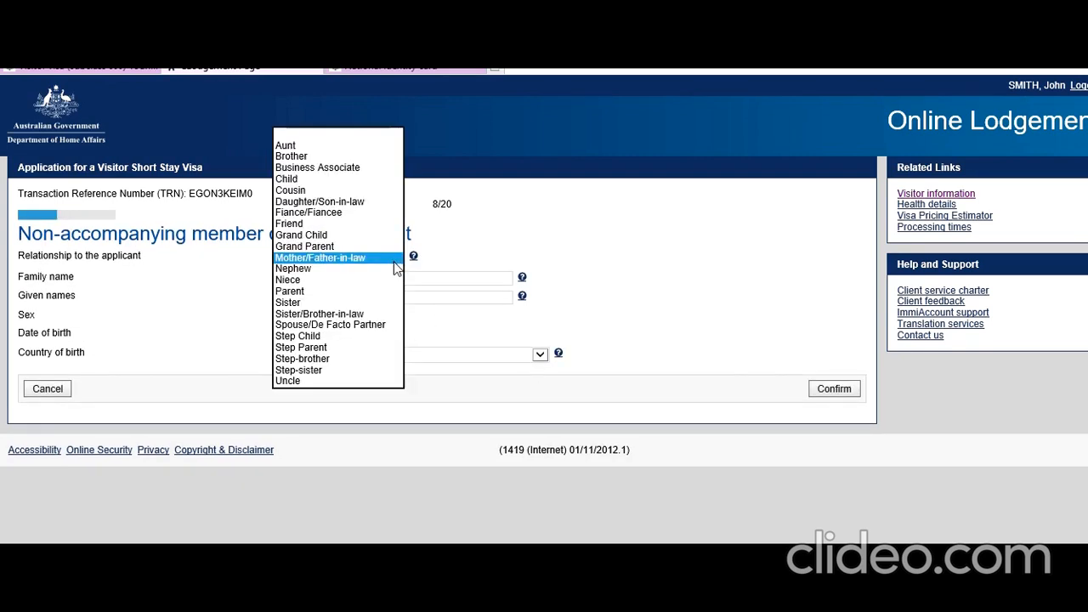
pyautogui.click(346, 292)
pyautogui.click(407, 490)
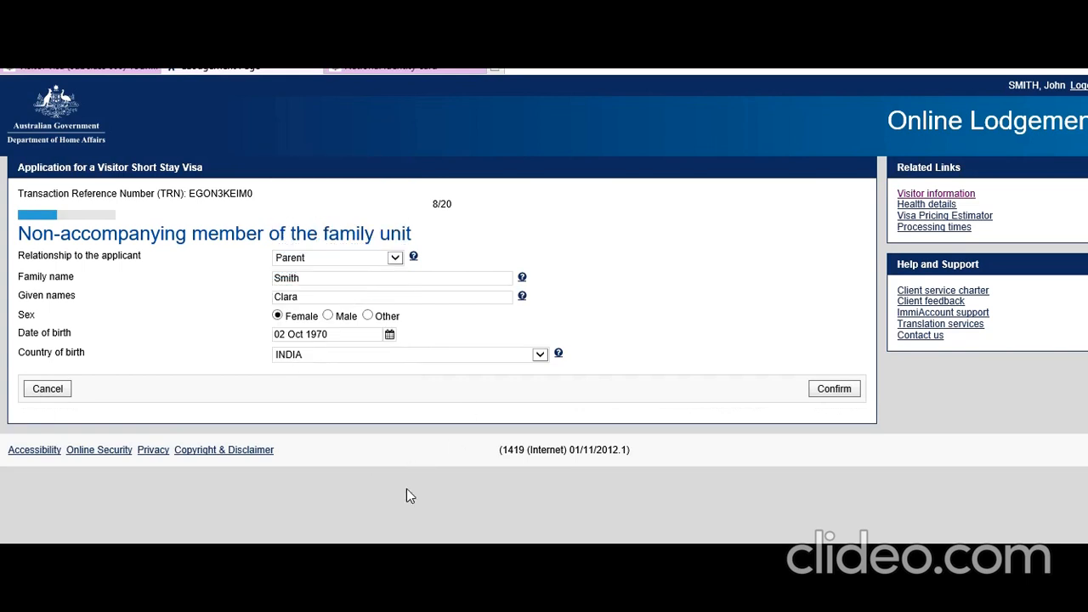
pyautogui.click(828, 401)
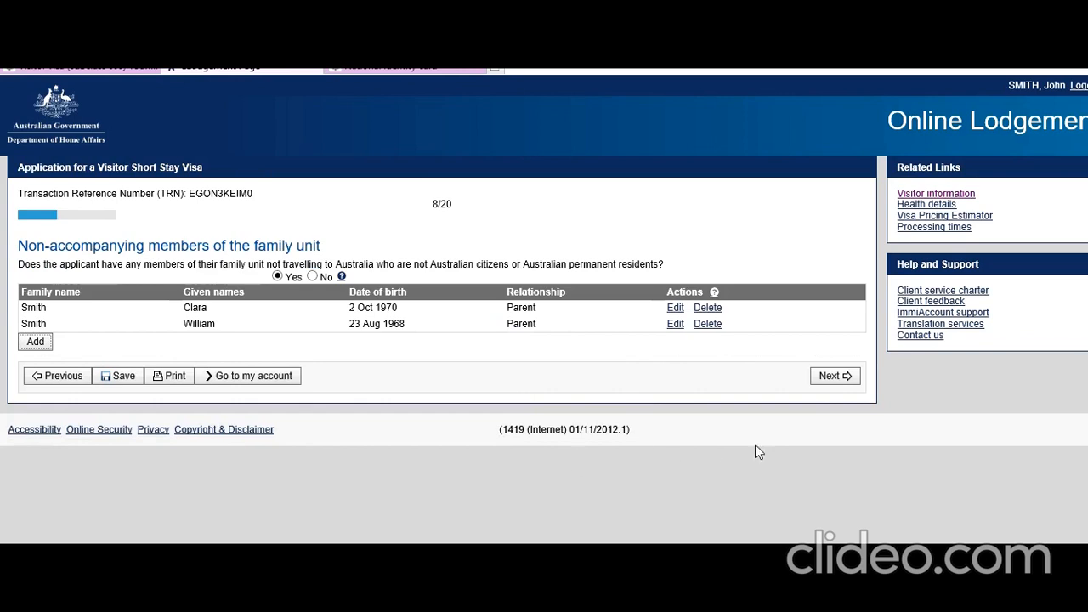
pyautogui.click(833, 376)
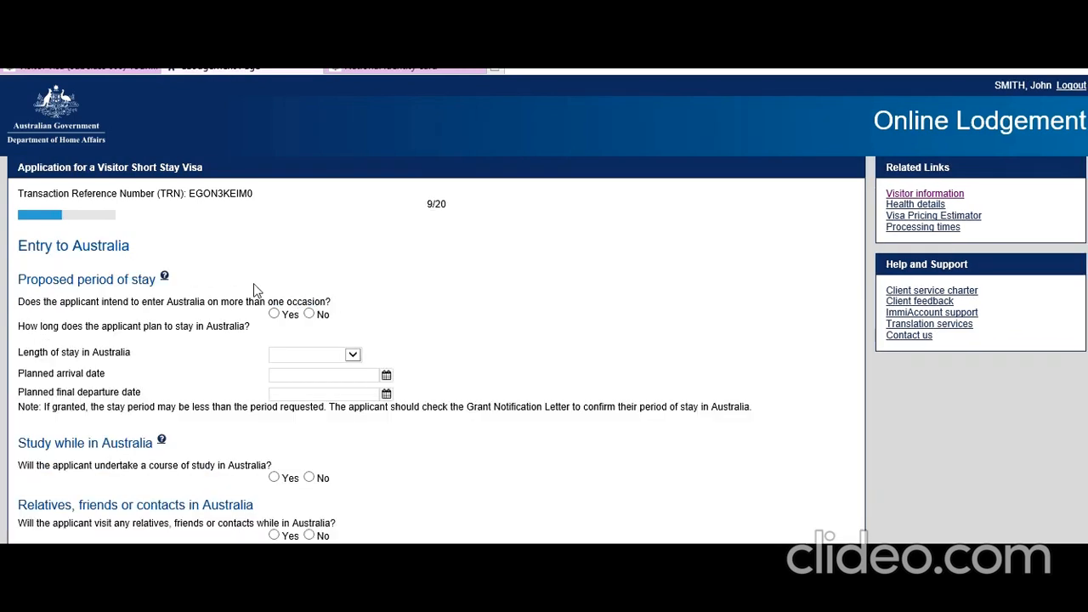
# Step: Answer No to multiple entries and choose a stay of up to 3 months
pyautogui.click(310, 314)
pyautogui.scroll(-1, 185, 341)
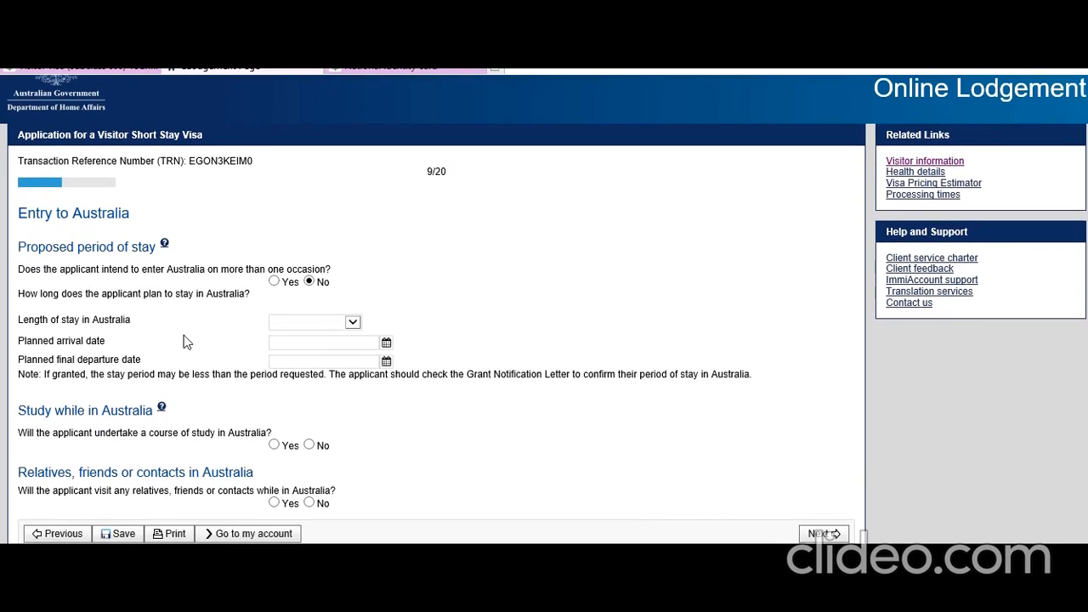
pyautogui.click(353, 324)
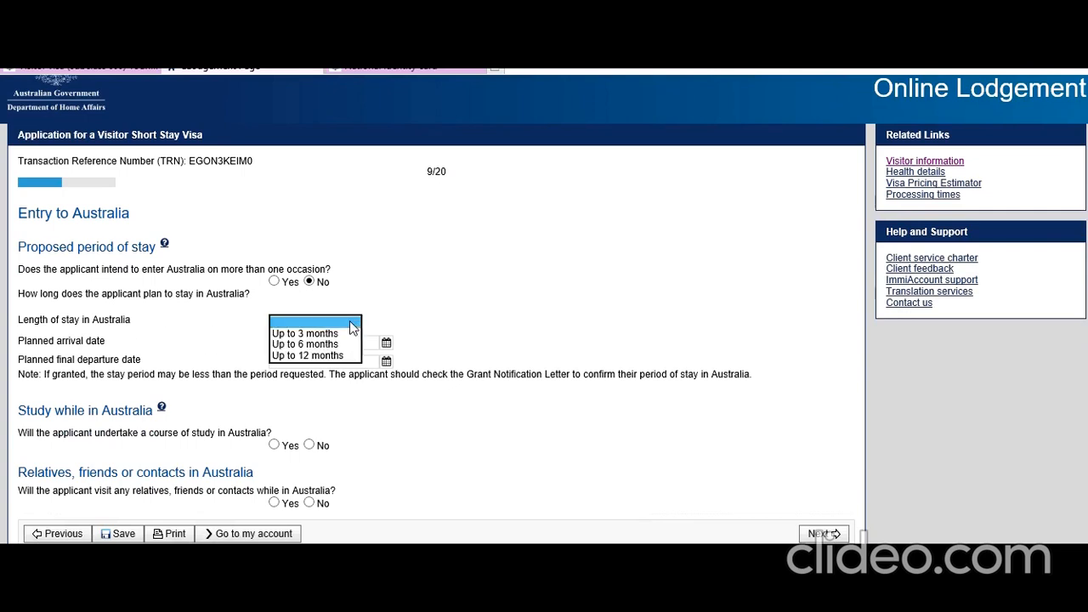
pyautogui.click(327, 335)
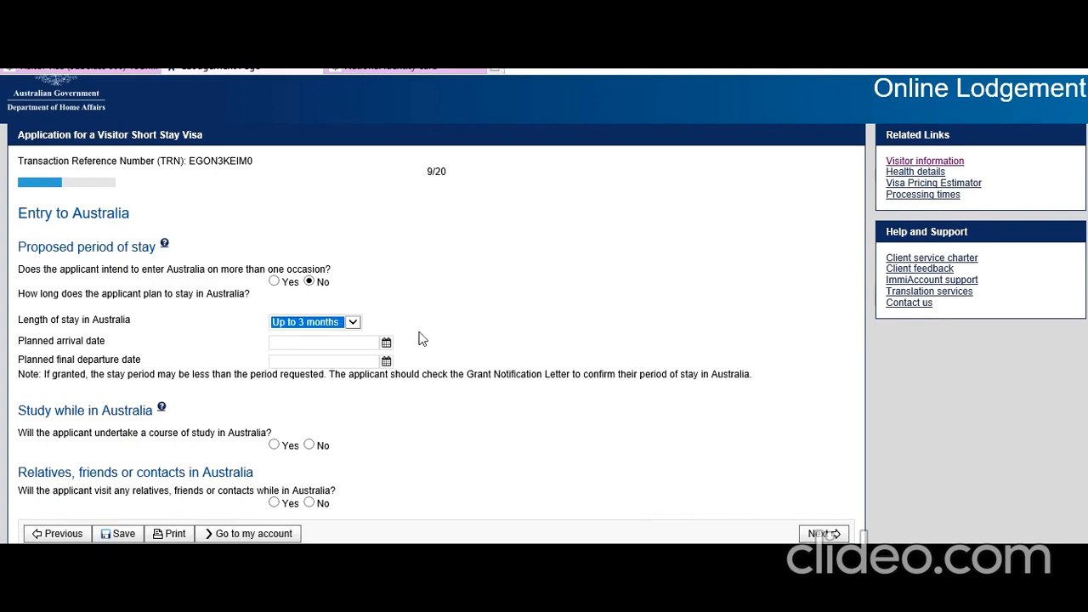
# Step: Set arrival 08 Sep 2019 and departure 30 Aug 2019, and answer No to study and relatives
pyautogui.click(386, 344)
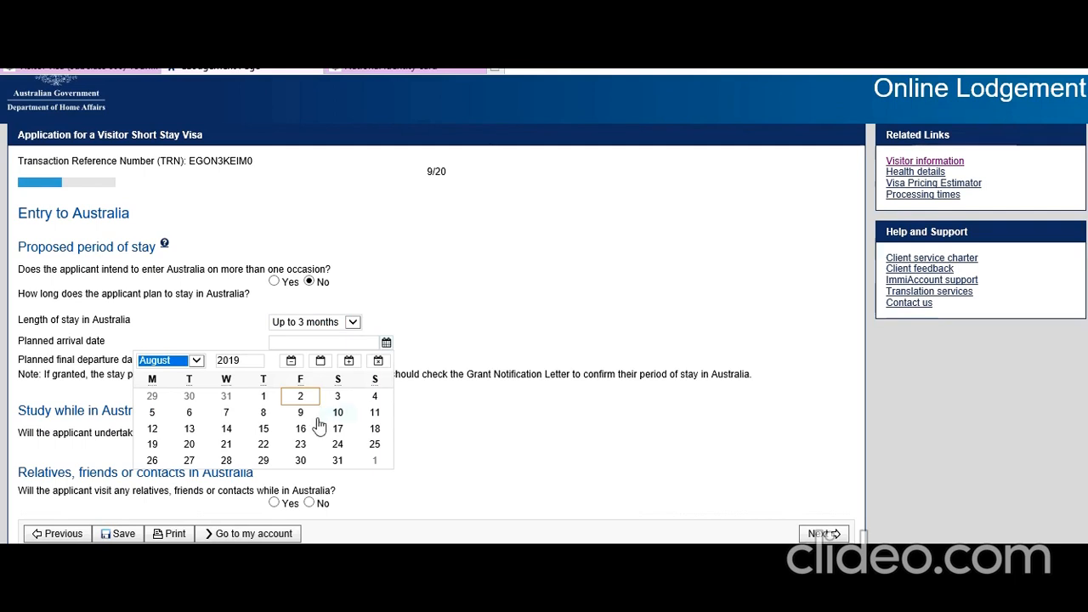
pyautogui.click(196, 362)
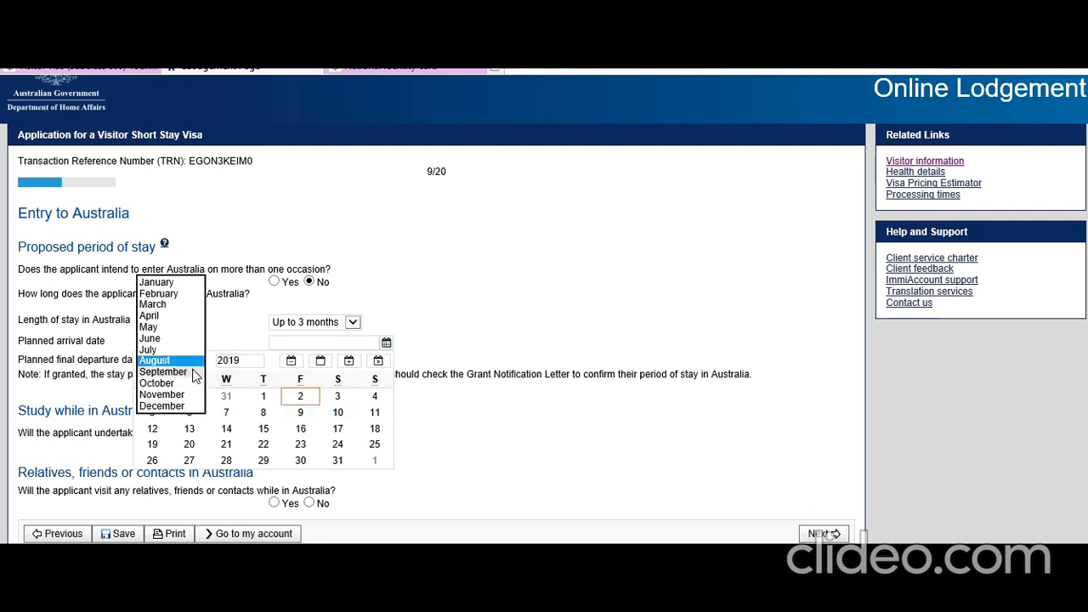
pyautogui.click(195, 372)
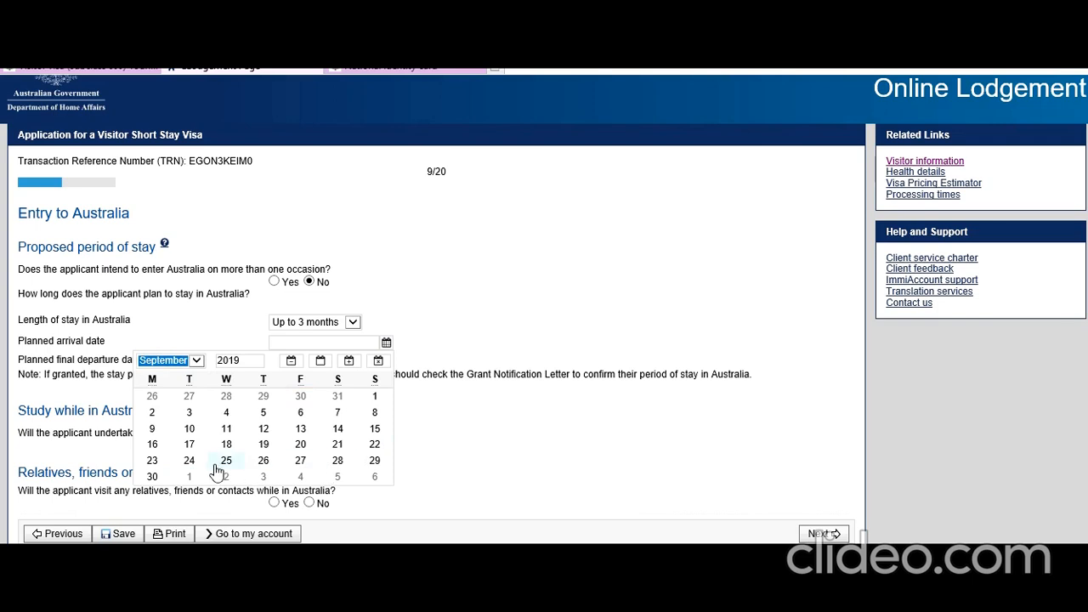
pyautogui.click(375, 412)
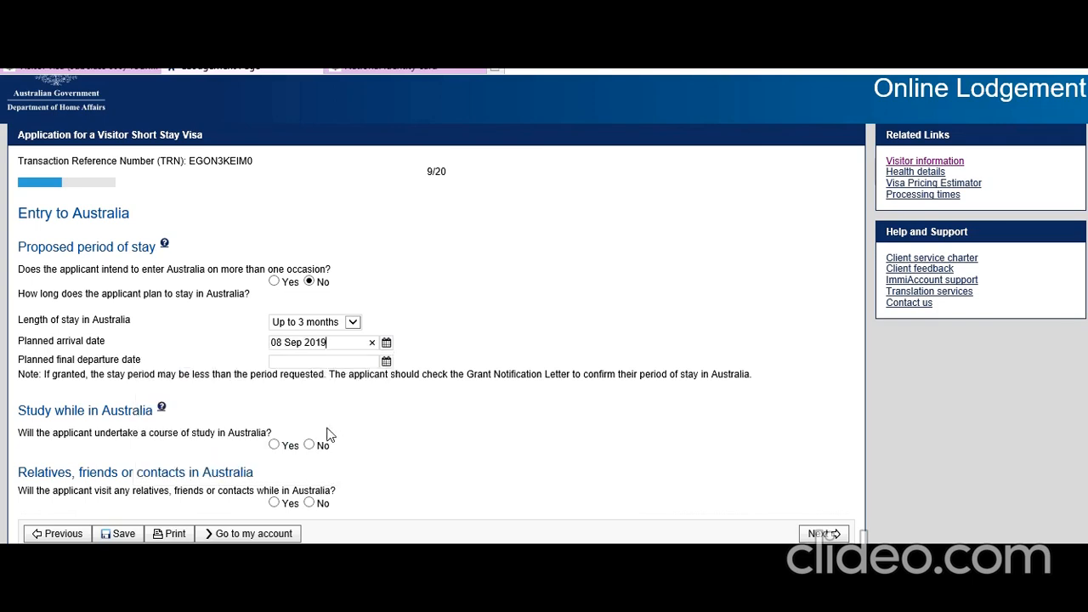
pyautogui.click(386, 361)
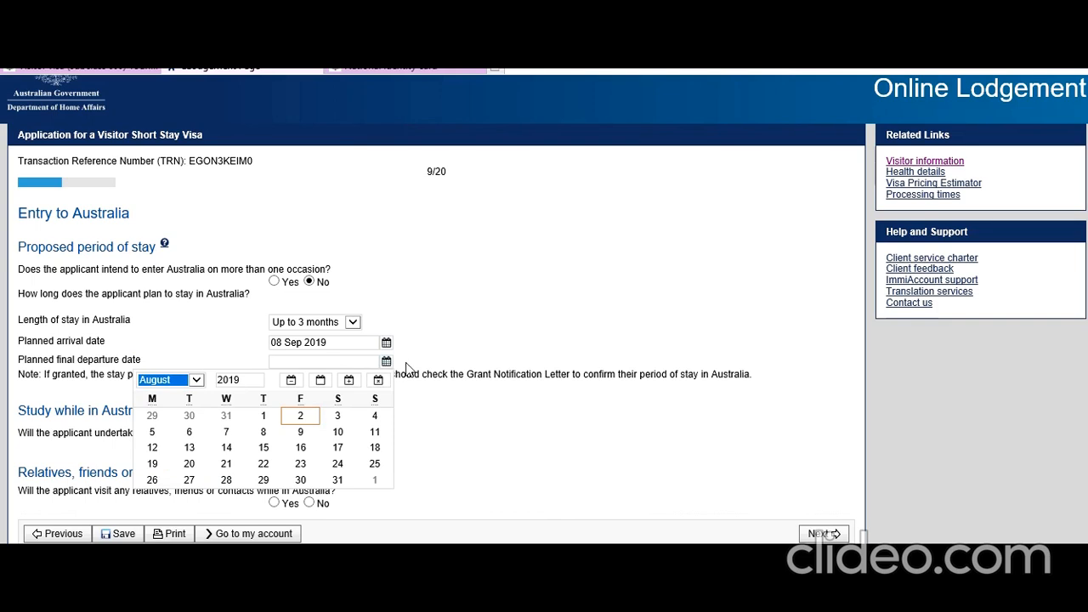
pyautogui.click(300, 479)
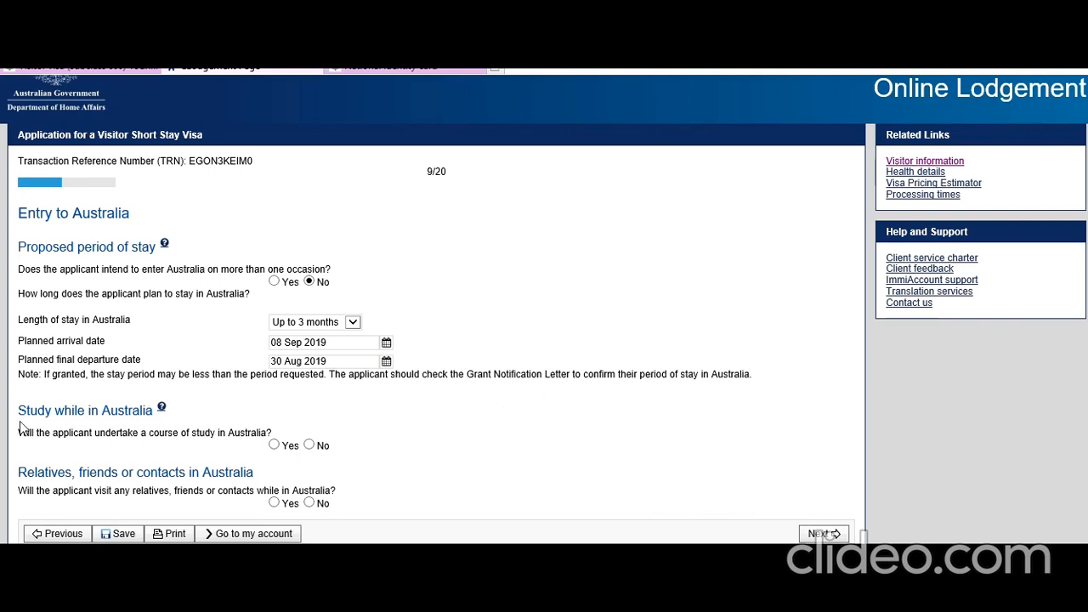
pyautogui.click(310, 446)
pyautogui.click(309, 502)
# Step: After the date error, change the departure date to 30 Sep 2019 and continue to page 11
pyautogui.click(819, 534)
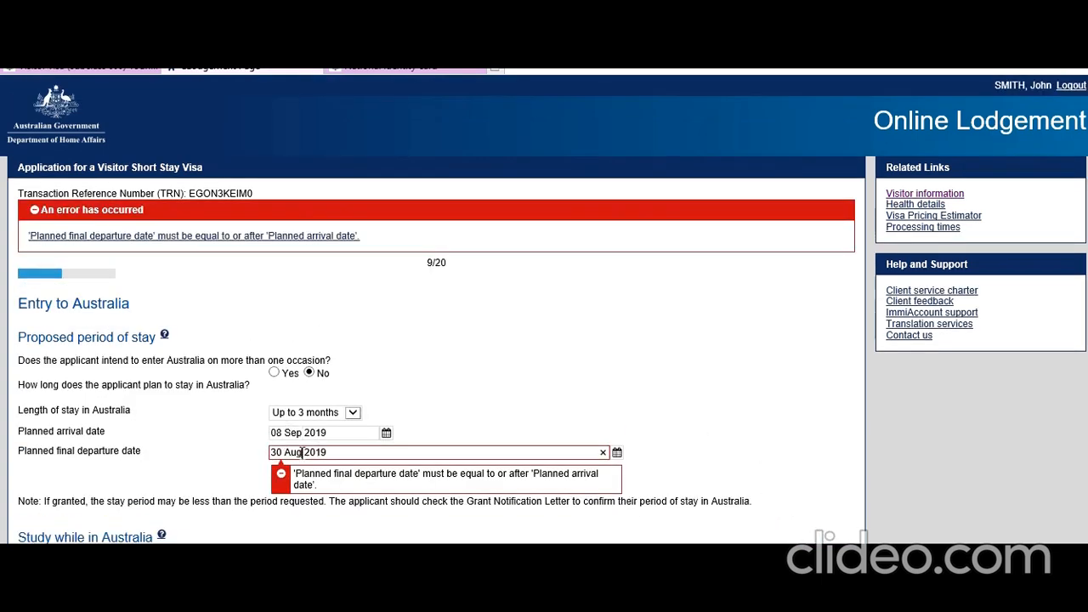
pyautogui.click(617, 454)
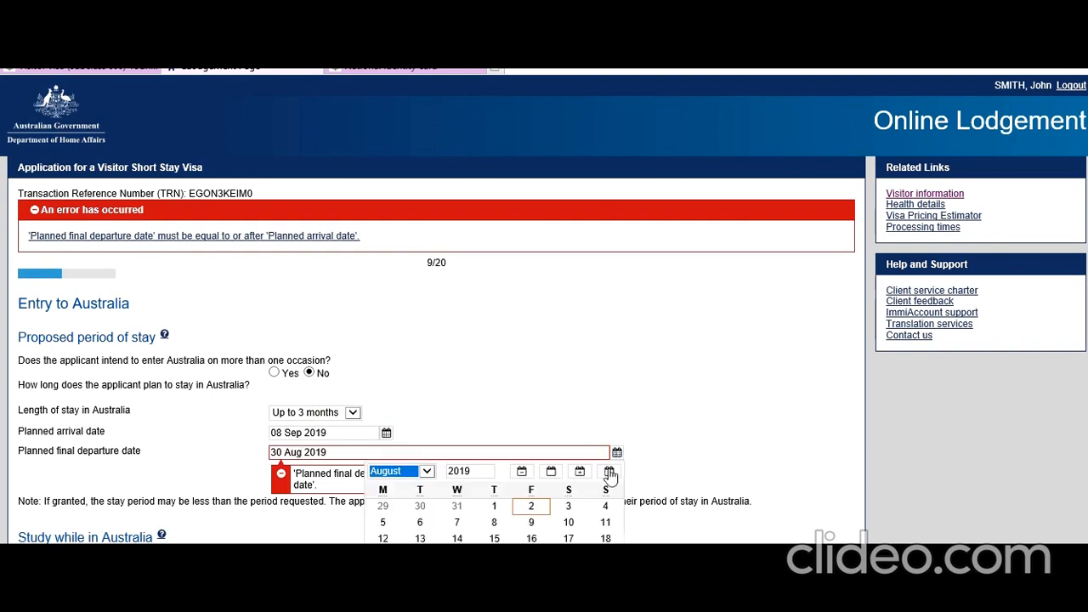
pyautogui.click(426, 472)
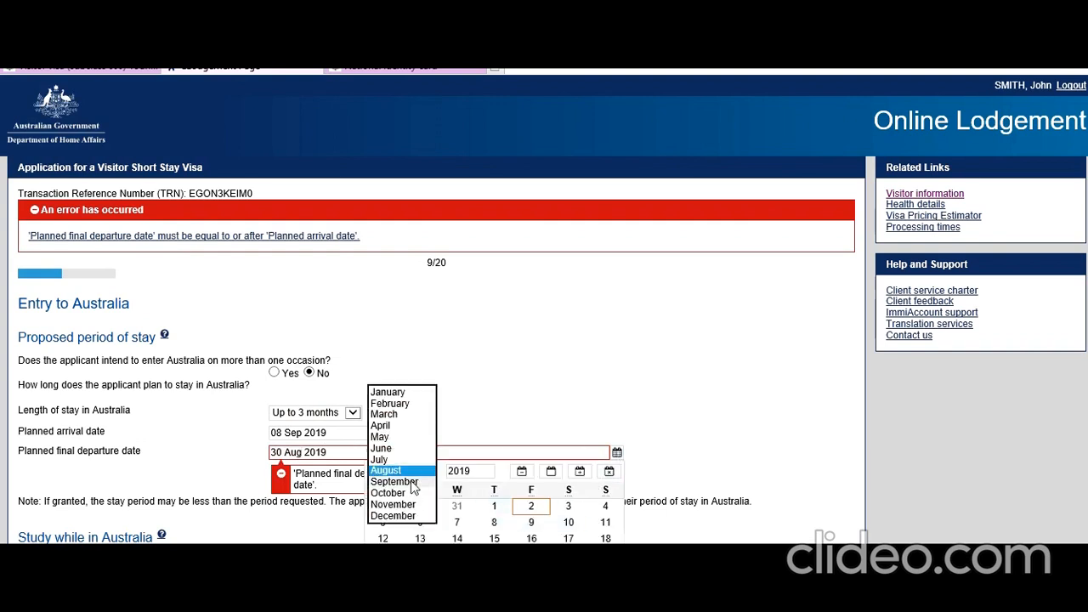
pyautogui.click(414, 482)
pyautogui.click(383, 586)
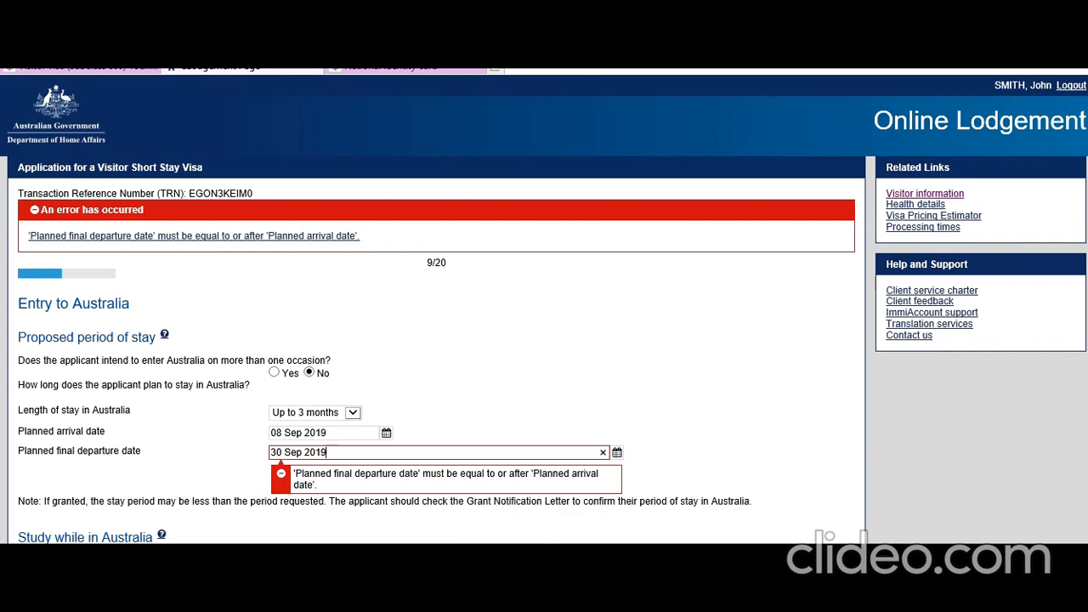
pyautogui.click(606, 381)
pyautogui.scroll(-2, 702, 457)
pyautogui.click(821, 533)
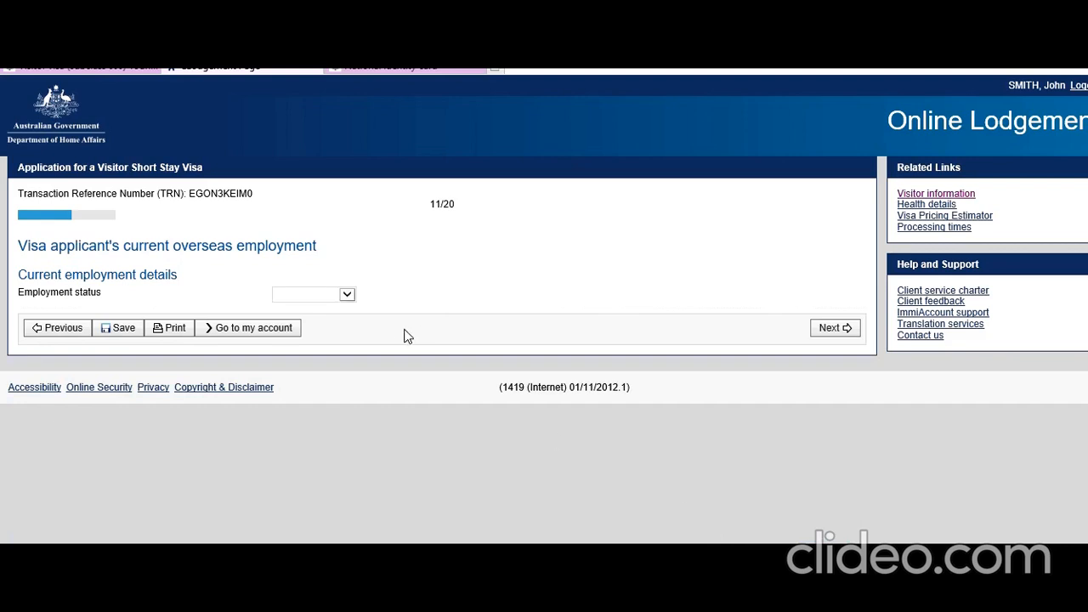
# Step: Set employment status to Employed and occupation grouping to Professionals
pyautogui.click(347, 294)
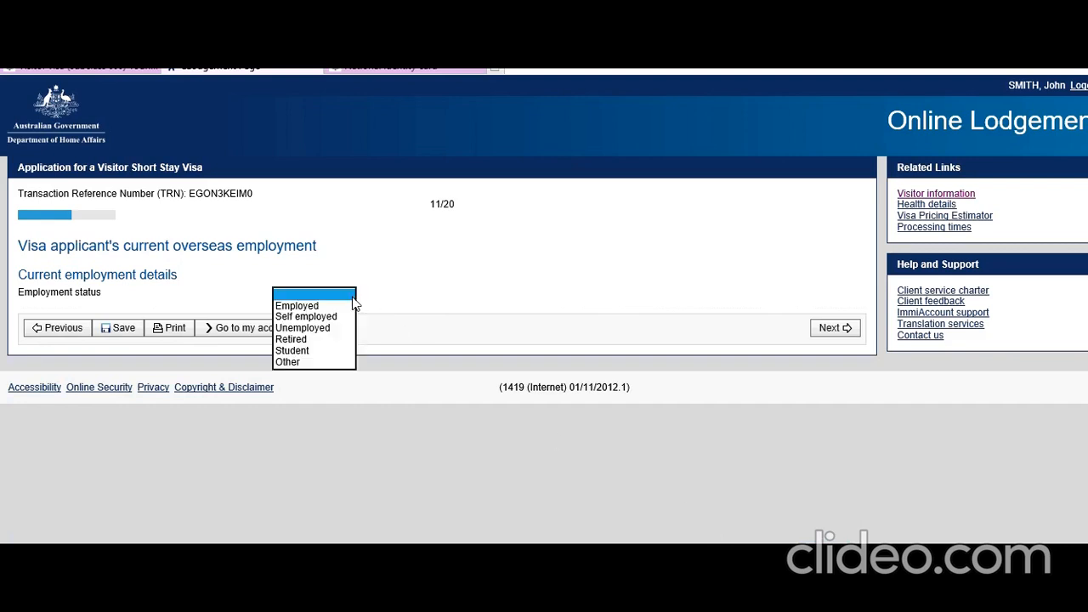
pyautogui.click(331, 304)
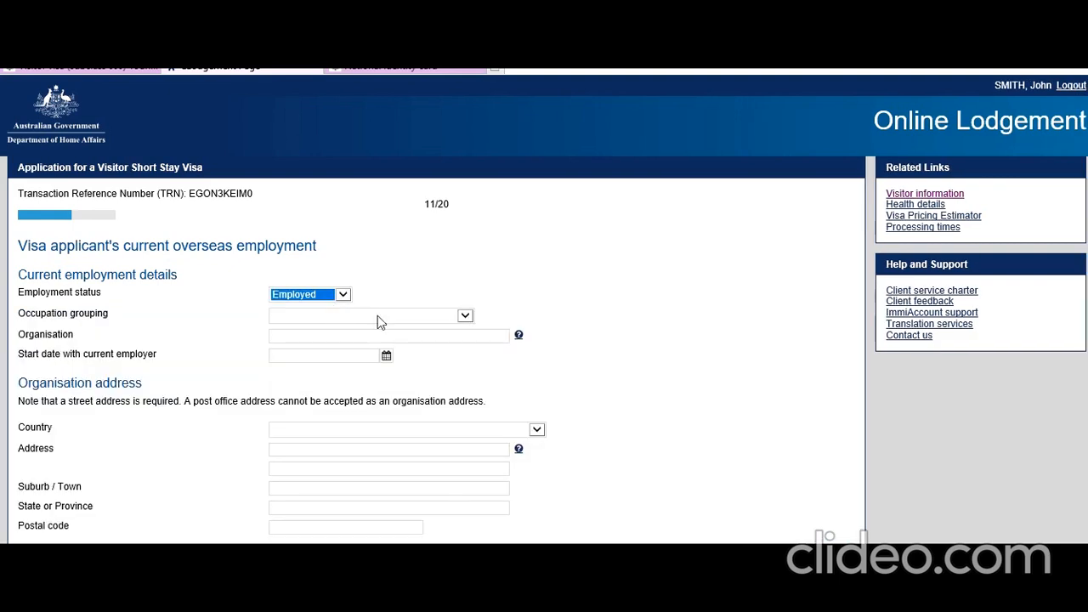
pyautogui.click(508, 262)
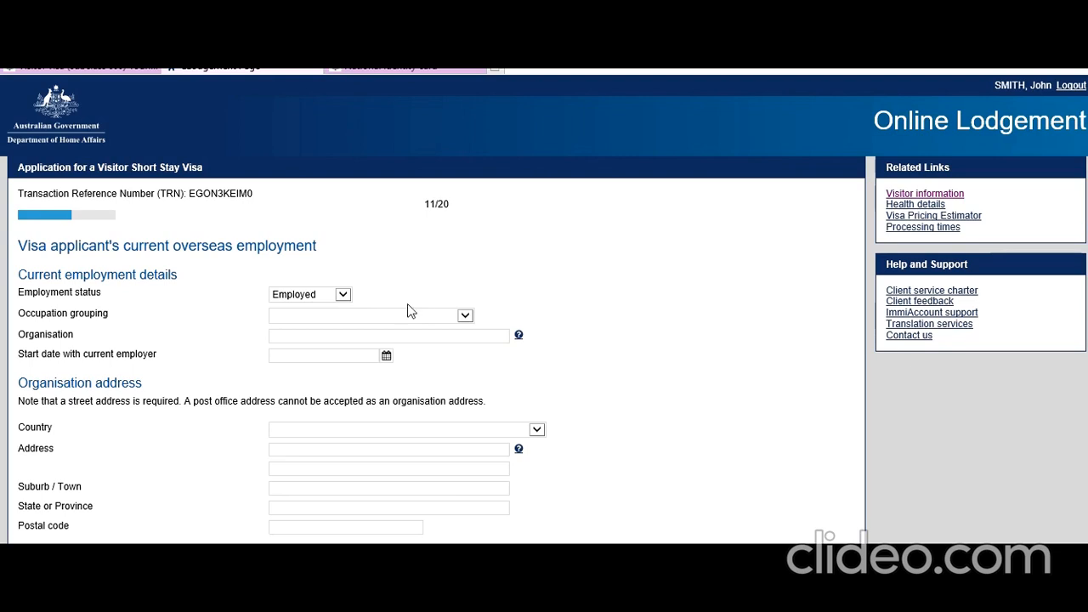
pyautogui.click(464, 317)
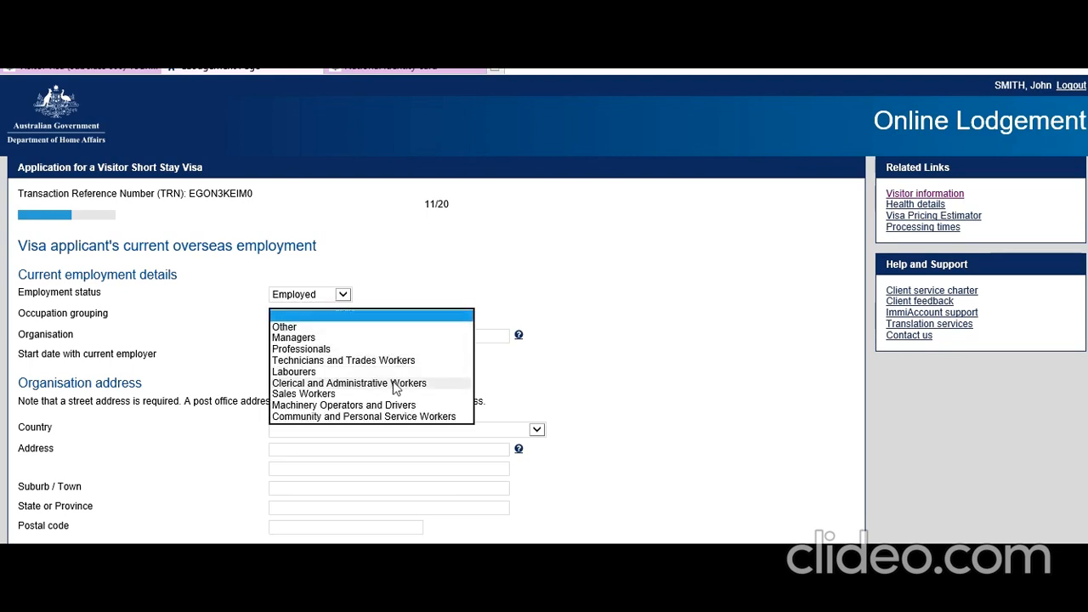
pyautogui.click(381, 349)
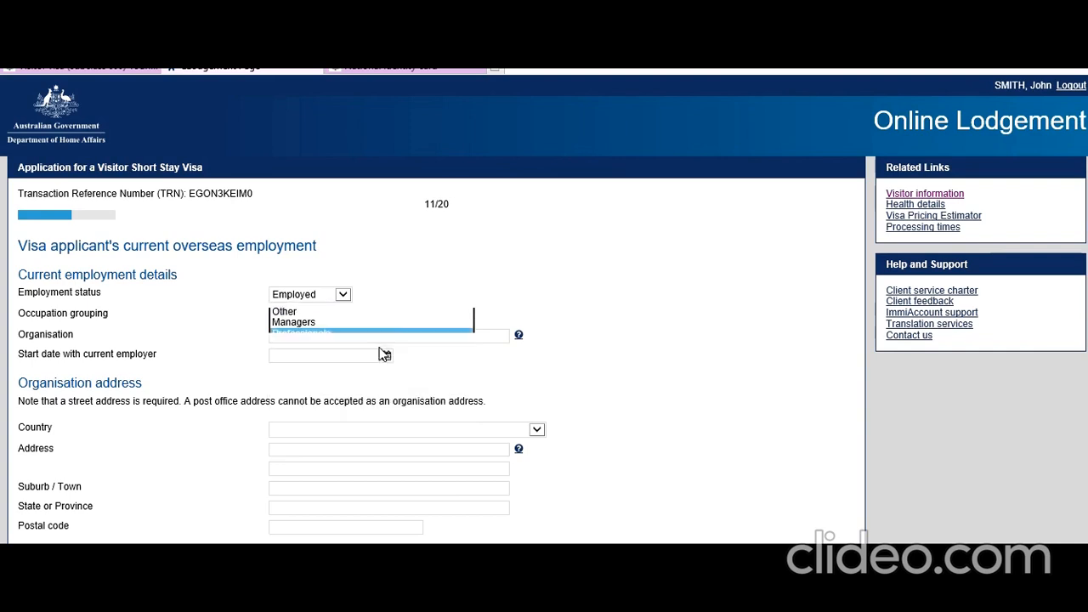
# Step: Enter the organisation name 'Delhi Properties', fixing the mistyped capital R
pyautogui.click(471, 335)
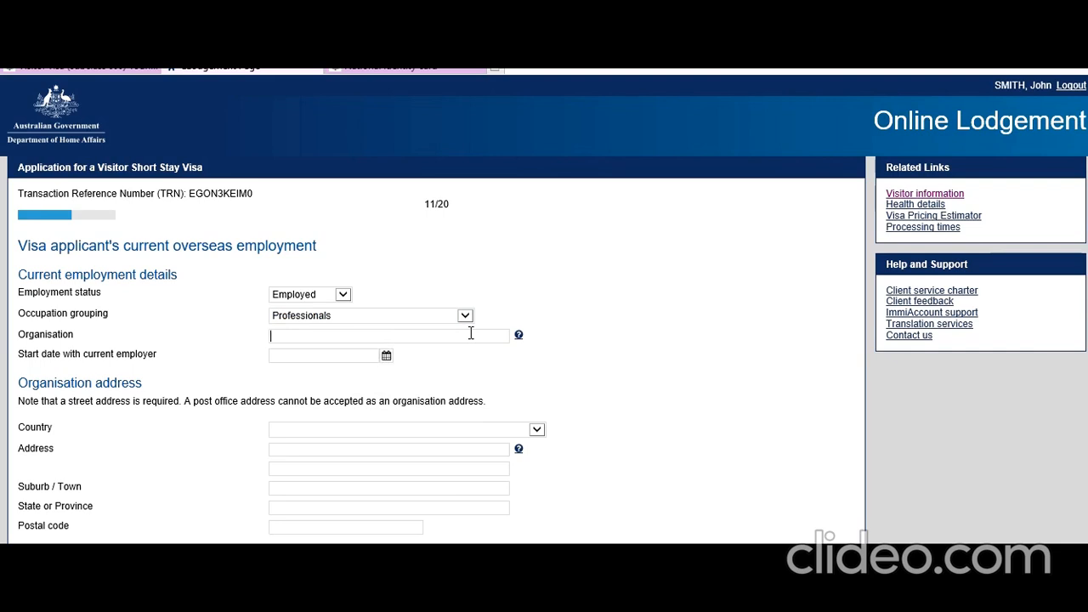
pyautogui.write('Delhi PRoperties')
pyautogui.click(308, 336)
pyautogui.press('BackSpace')
pyautogui.write('r')
# Step: Set the employment start date to 01 Jul 2017
pyautogui.click(386, 356)
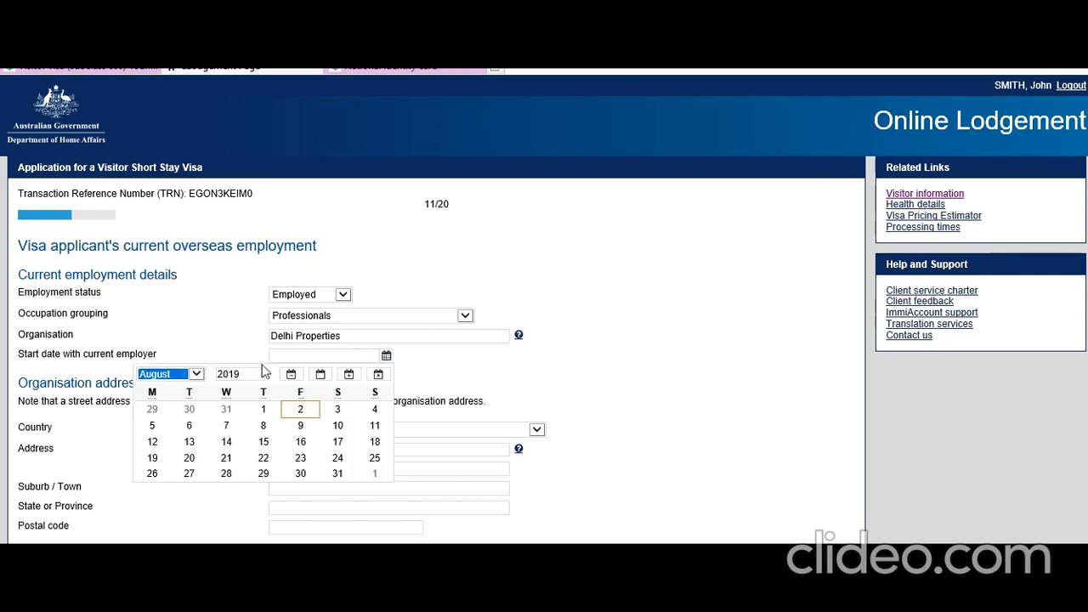
pyautogui.click(247, 373)
pyautogui.press('BackSpace')
pyautogui.write('7')
pyautogui.click(195, 374)
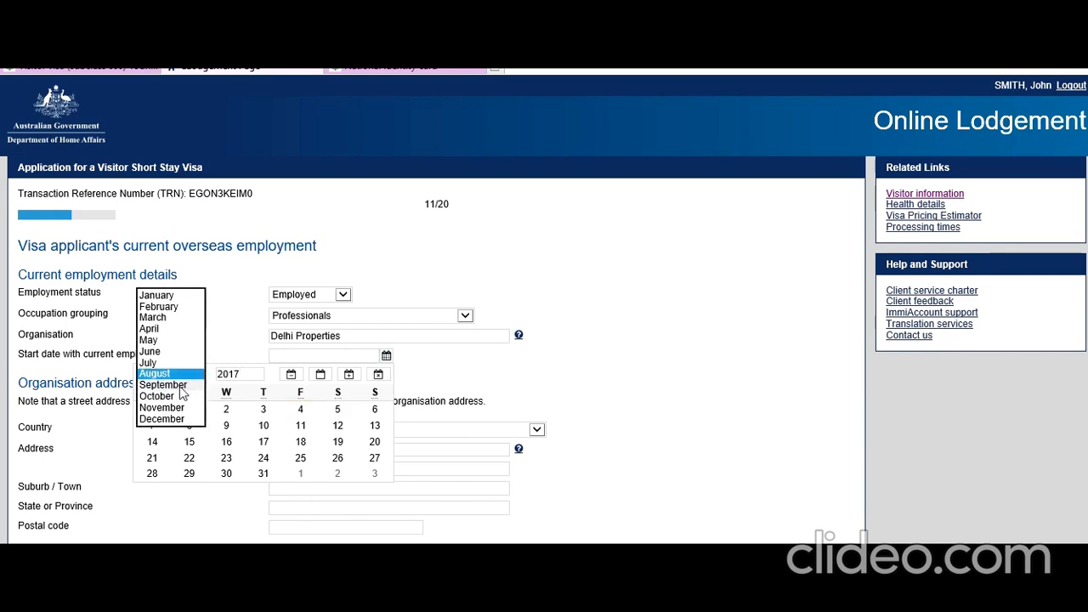
pyautogui.click(150, 363)
pyautogui.click(337, 409)
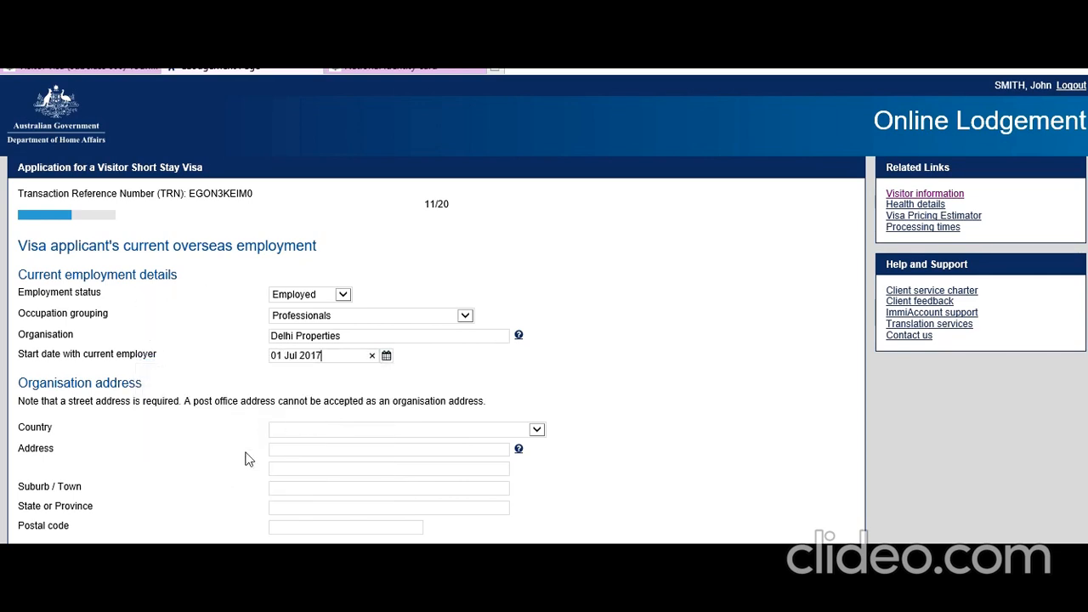
pyautogui.scroll(-1, 226, 479)
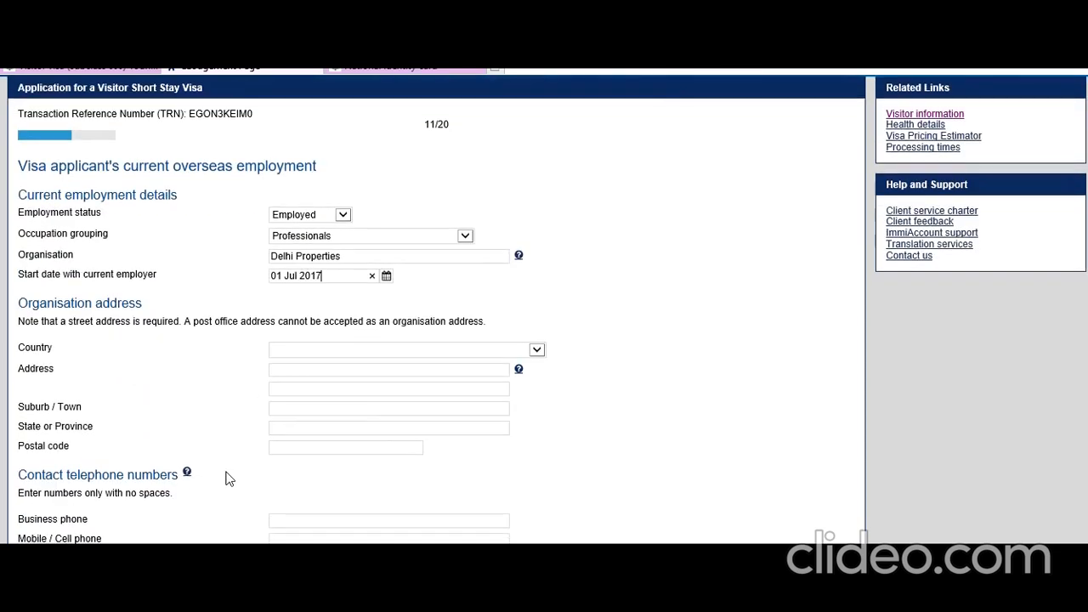
# Step: Enter the employer's street address in INDIA, state DELHI, and clear the mistyped postal code
pyautogui.click(349, 353)
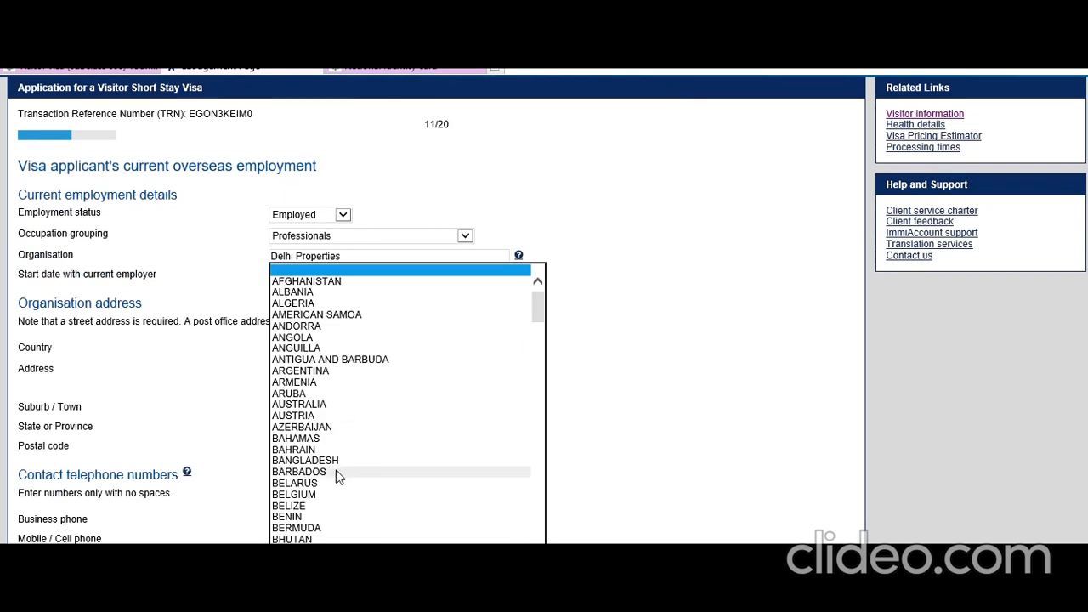
pyautogui.scroll(-10, 336, 470)
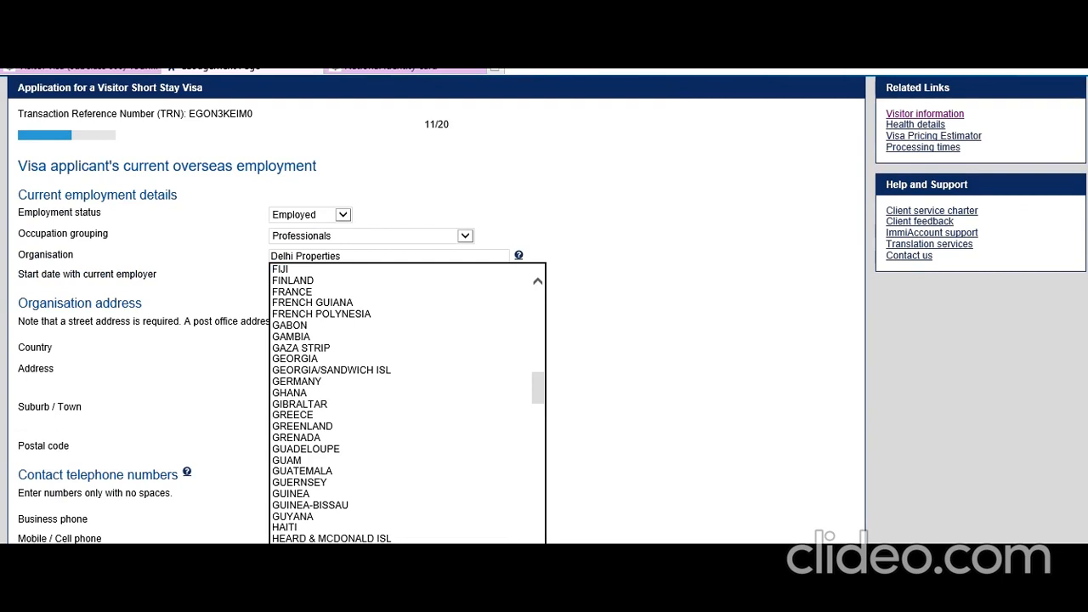
pyautogui.click(340, 593)
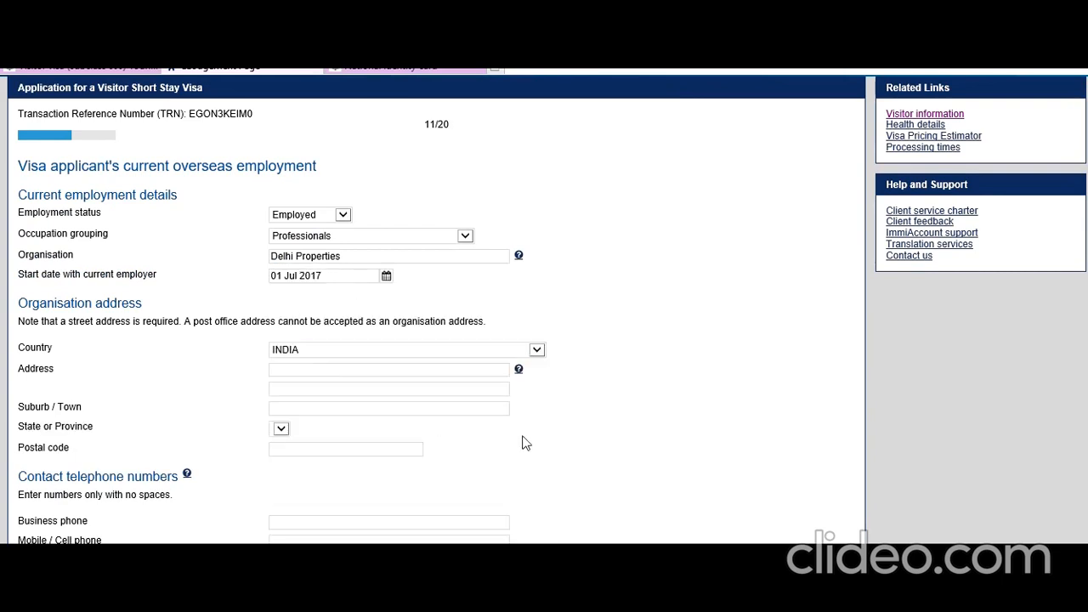
pyautogui.scroll(-1, 493, 442)
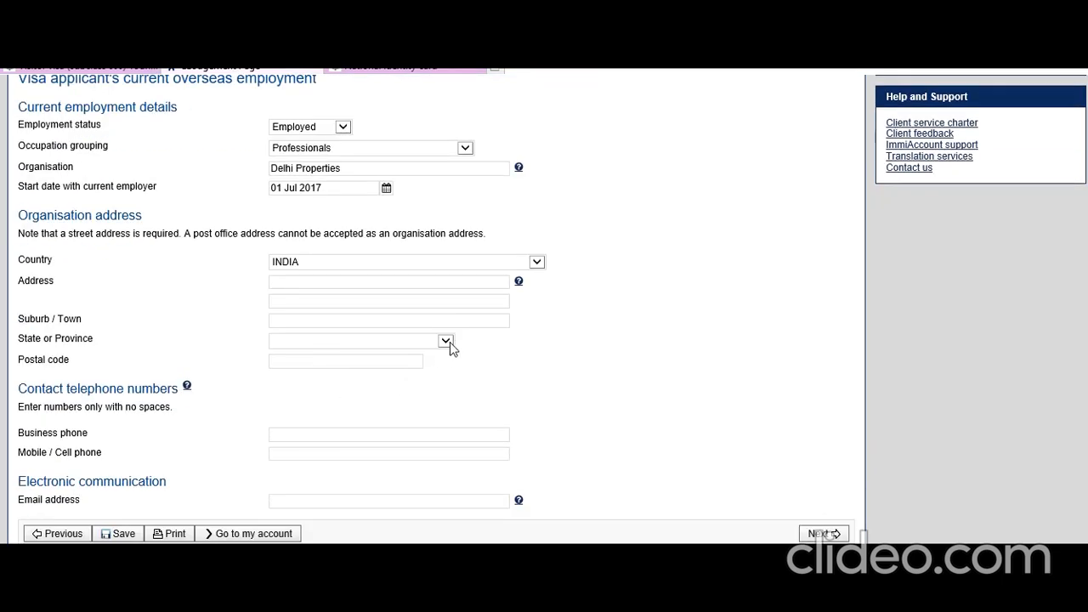
pyautogui.click(447, 341)
pyautogui.click(356, 374)
pyautogui.click(314, 359)
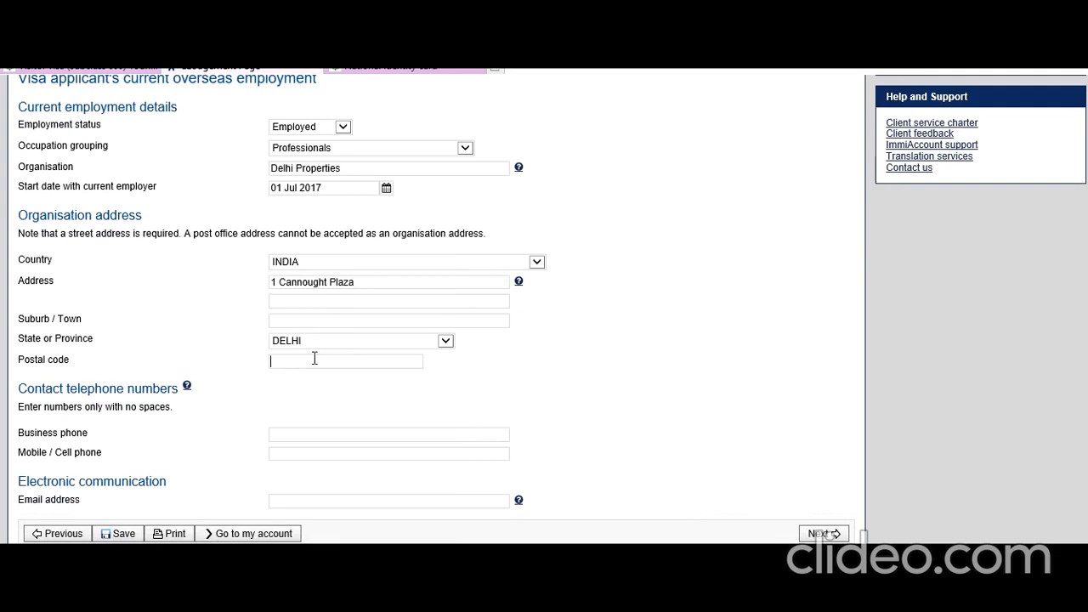
pyautogui.write('10')
pyautogui.write('=1')
pyautogui.press('BackSpace')
pyautogui.press('BackSpace')
pyautogui.press('BackSpace')
pyautogui.write('10')
# Step: Enter the employer's business and mobile phone numbers and e-mail address, then submit the page
pyautogui.click(466, 402)
pyautogui.write('87898767')
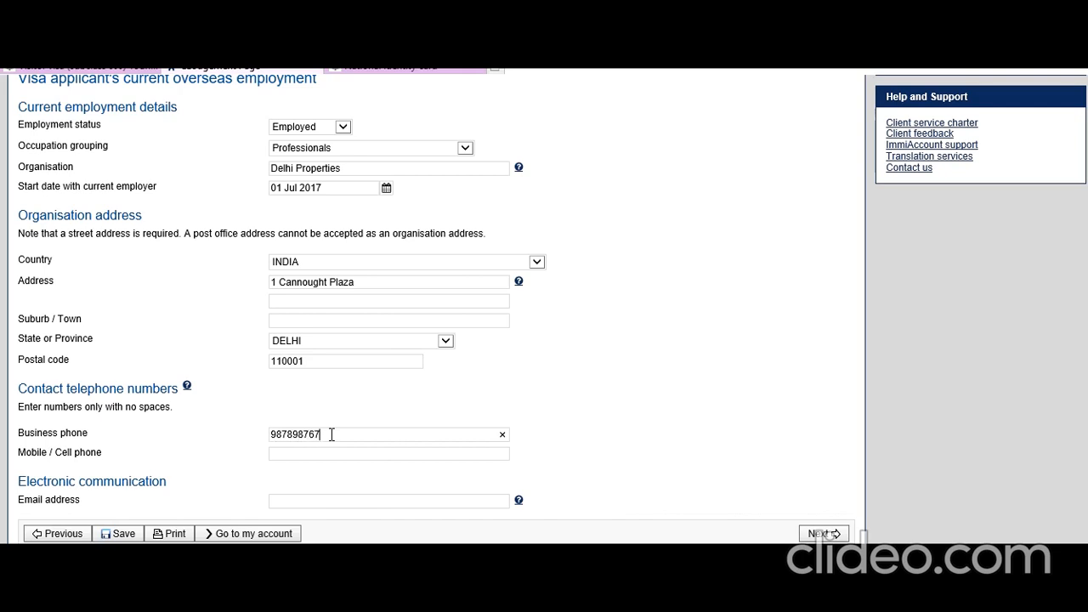
pyautogui.click(303, 453)
pyautogui.click(740, 417)
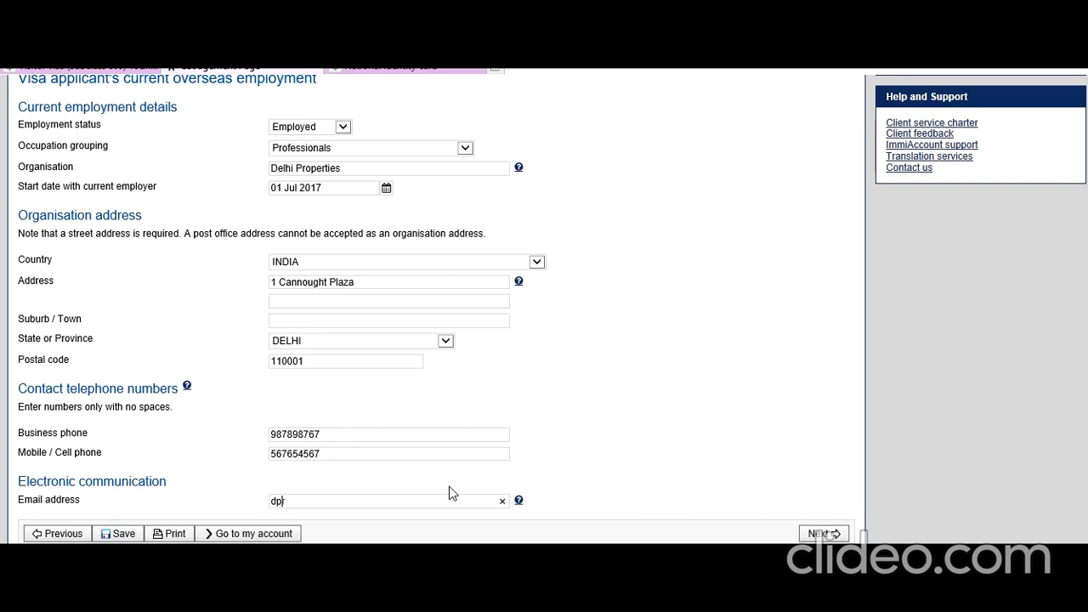
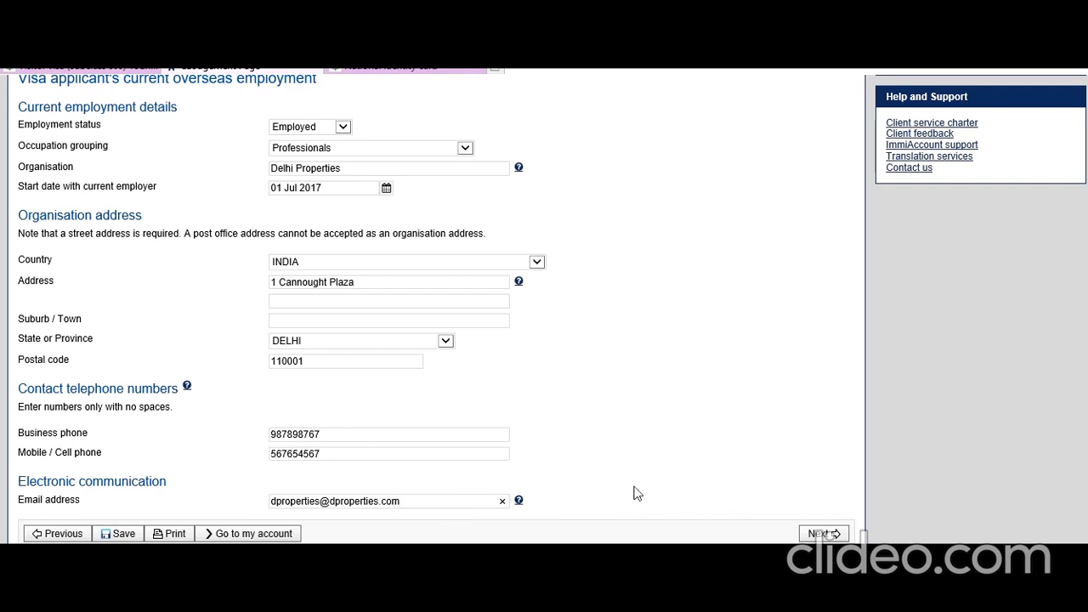
pyautogui.click(820, 533)
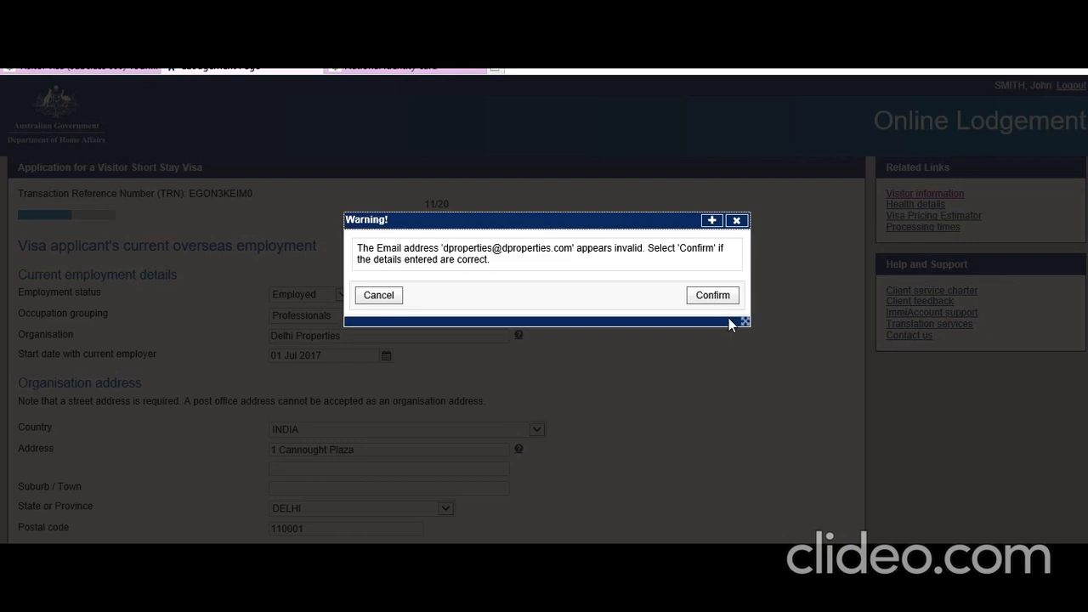
# Step: Dismiss the e-mail warning, replace the e-mail domain with gmail, and continue to page 12
pyautogui.click(379, 295)
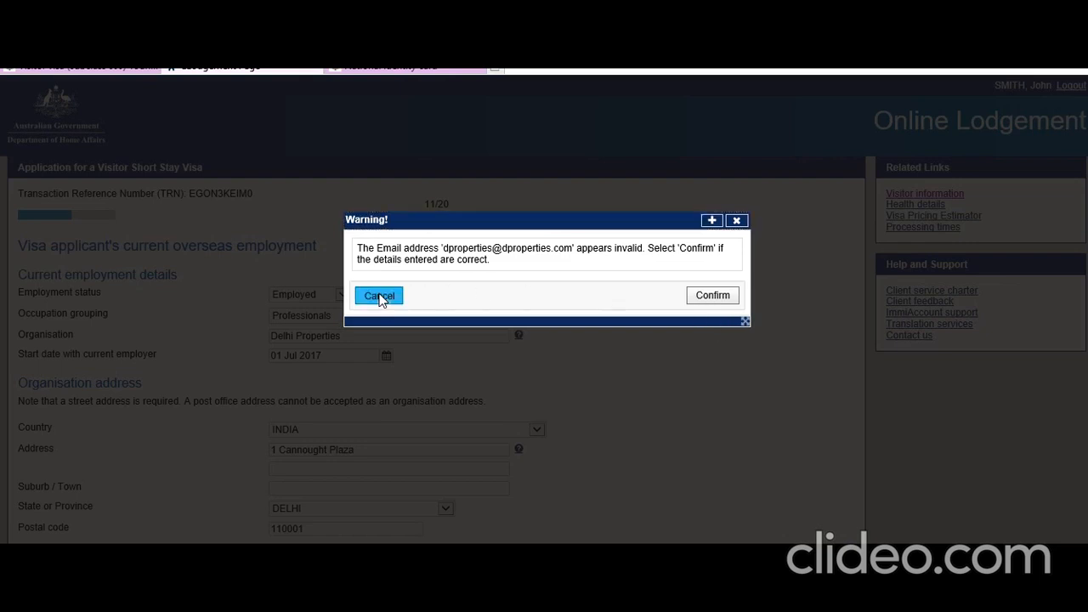
pyautogui.click(715, 294)
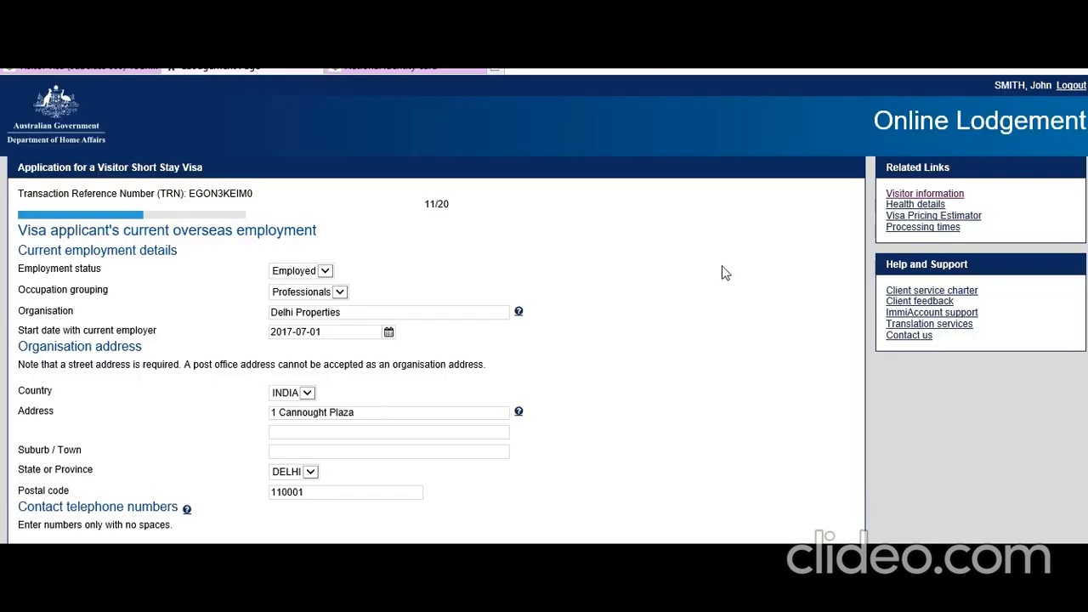
pyautogui.scroll(-3, 684, 333)
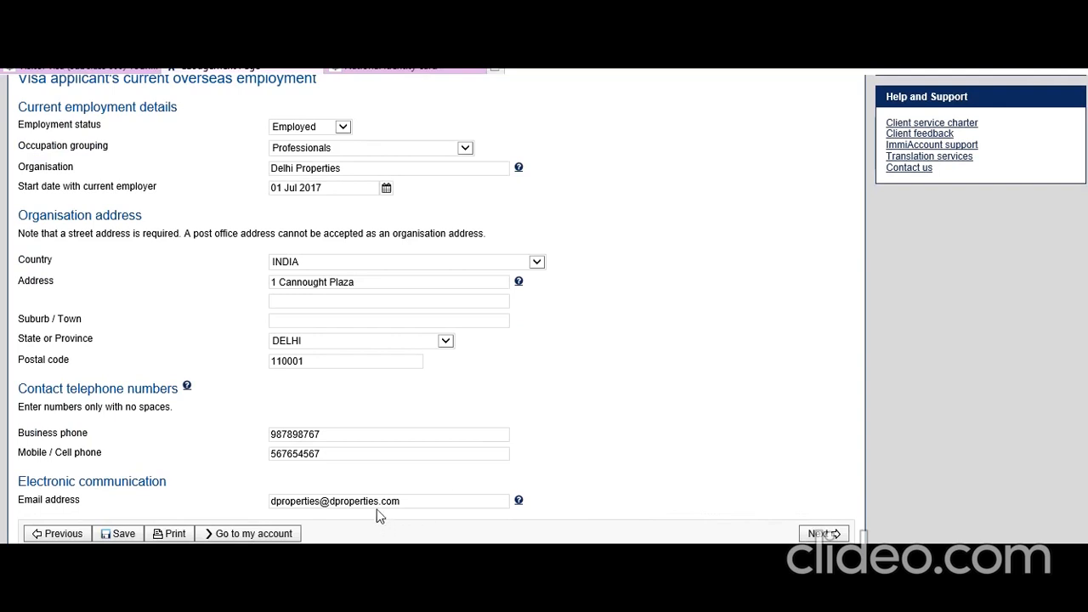
pyautogui.moveTo(379, 500); pyautogui.dragTo(330, 500)
pyautogui.write('gmail')
pyautogui.click(846, 534)
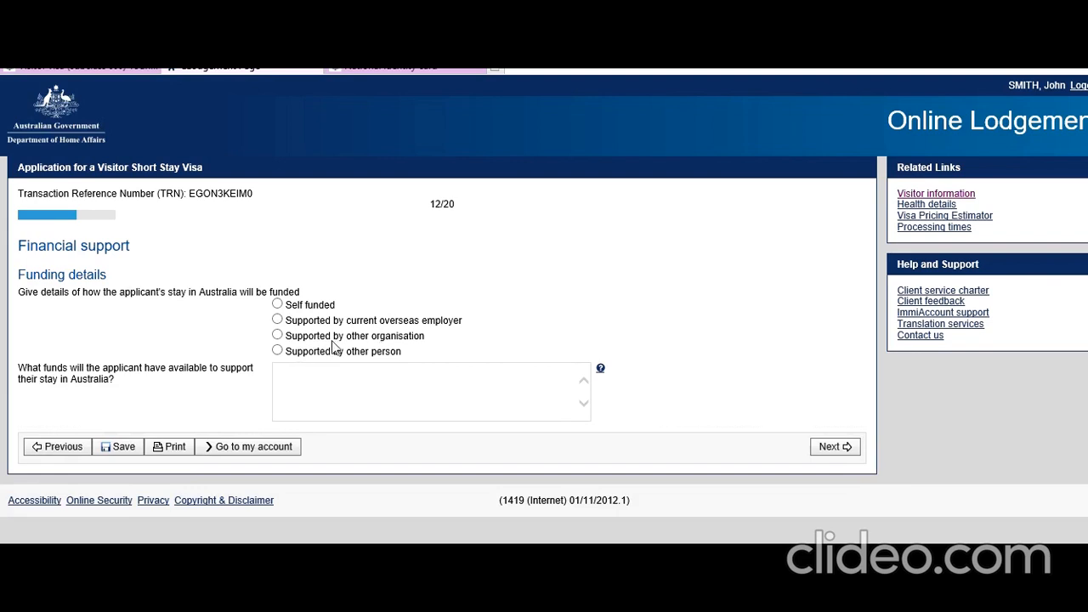
# Step: Mark the stay as self funded and consult the funding help guidance
pyautogui.click(279, 305)
pyautogui.click(601, 372)
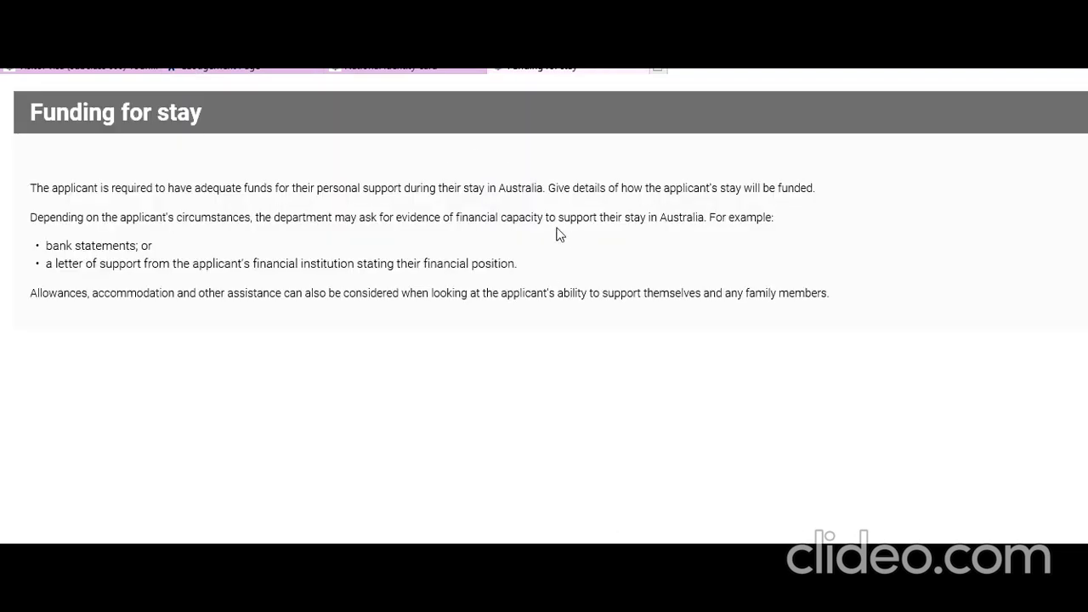
pyautogui.click(240, 70)
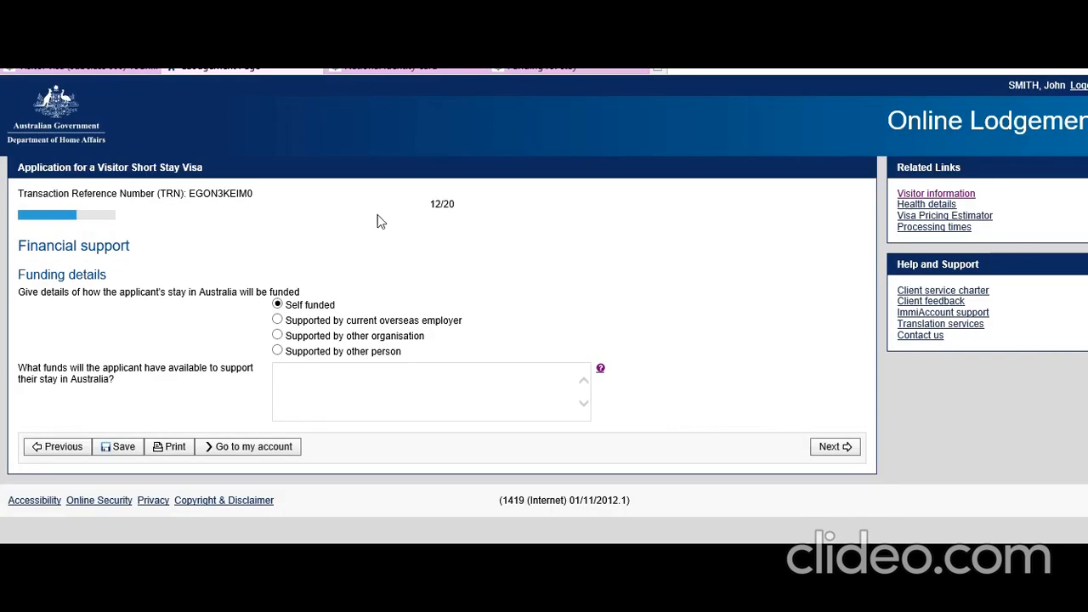
# Step: Describe the funds as 8000 AUD for expenses plus two credit cards, then continue
pyautogui.click(327, 379)
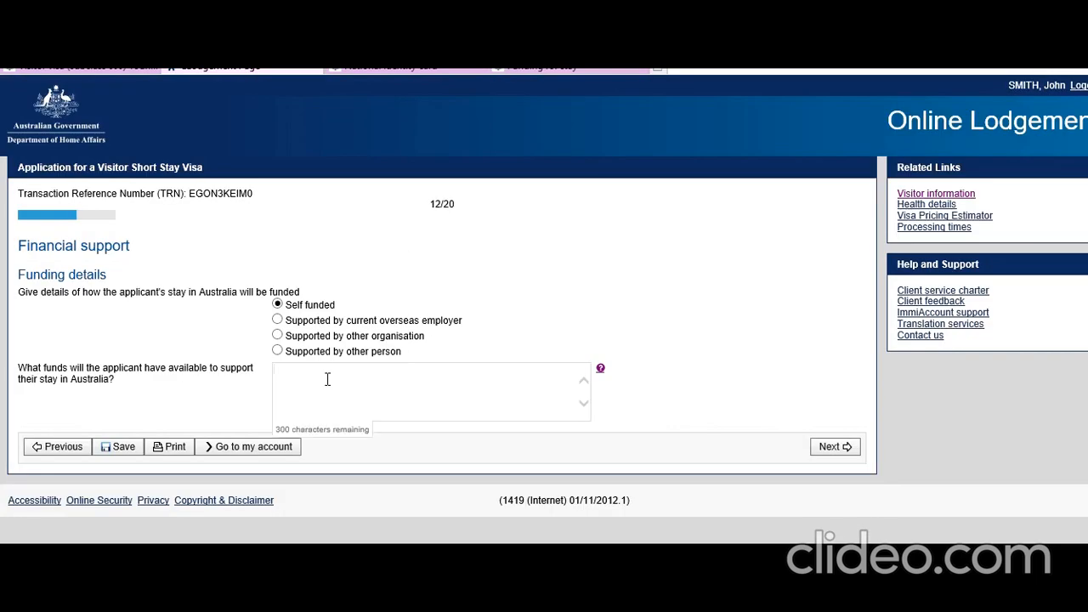
pyautogui.write('I will bring 8000 AUD for expense')
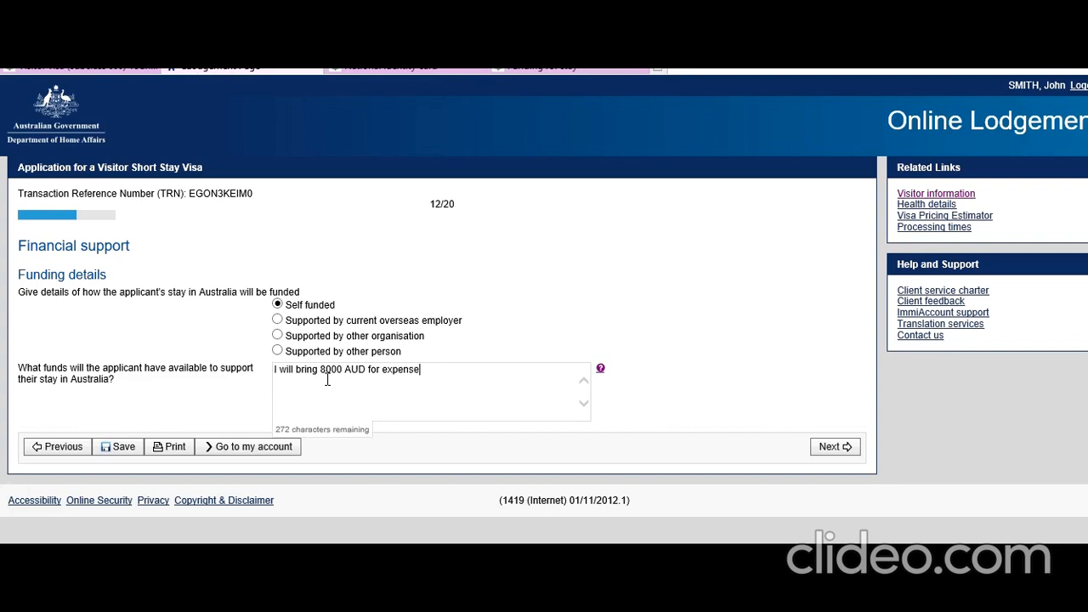
pyautogui.write('s. I will also carry 2 credit cards')
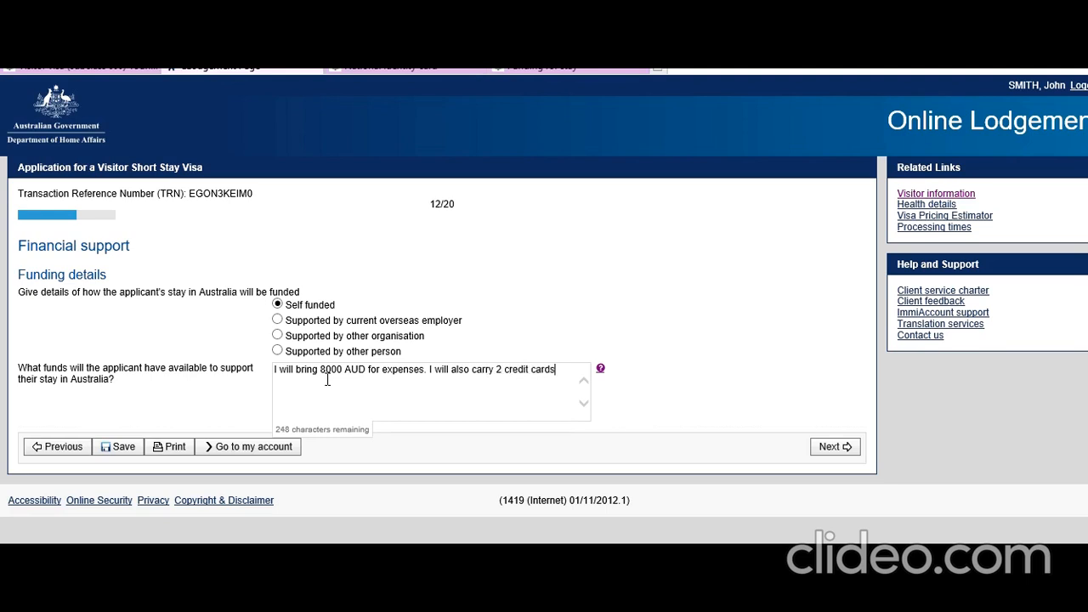
pyautogui.write(' which ha')
pyautogui.write('ve in')
pyautogui.write('mbine')
pyautogui.write('d values ')
pyautogui.write('of aoo')
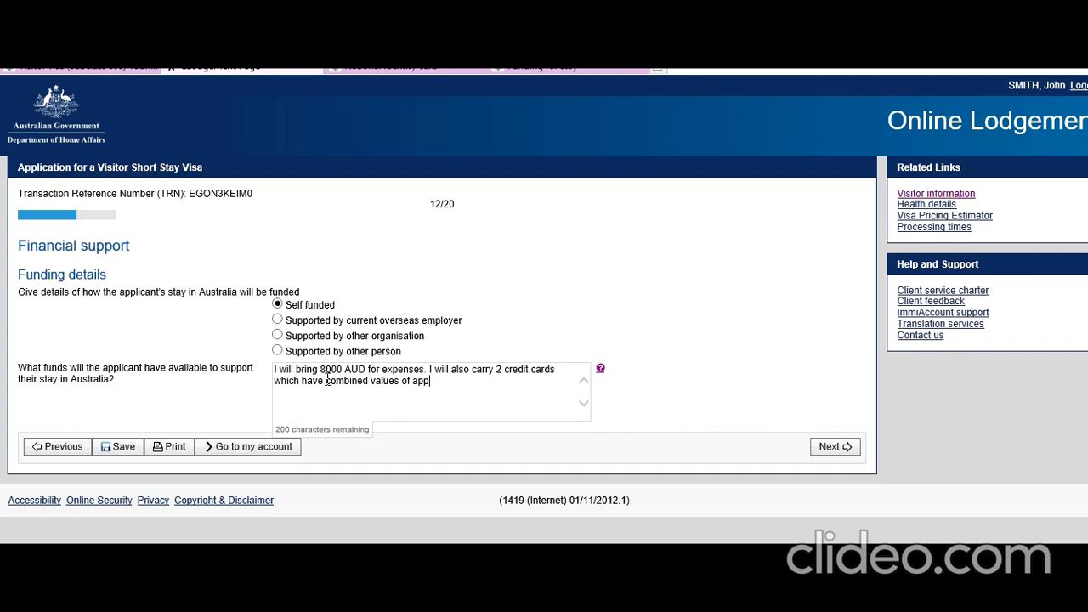
pyautogui.write('ximately 3000 AUD')
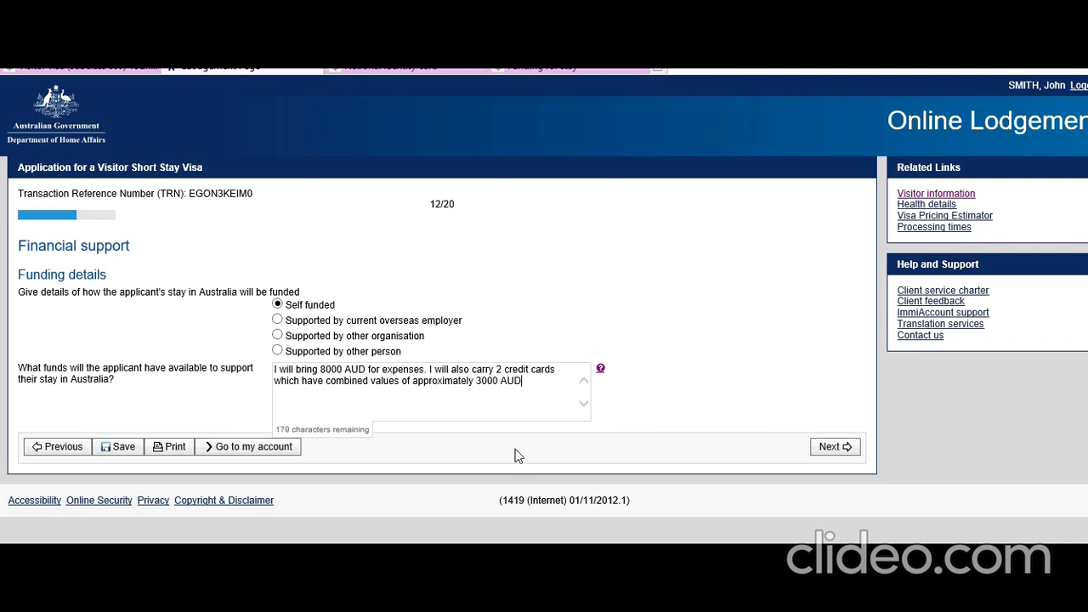
pyautogui.click(832, 447)
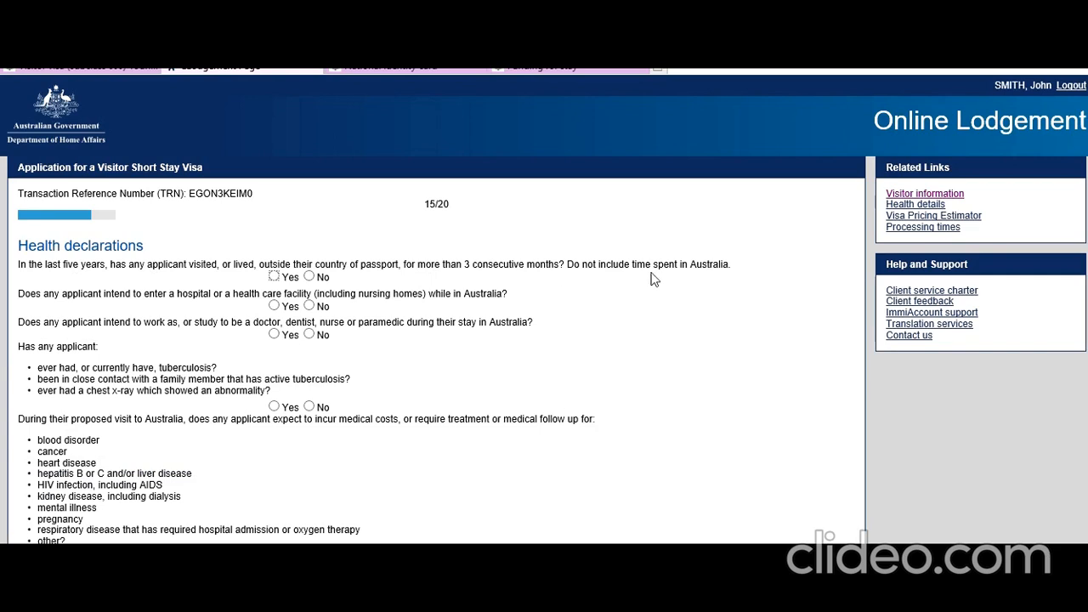
# Step: Answer No to all six health questions, from living abroad through mobility assistance, and continue
pyautogui.click(310, 277)
pyautogui.click(310, 307)
pyautogui.click(310, 334)
pyautogui.scroll(-1, 42, 387)
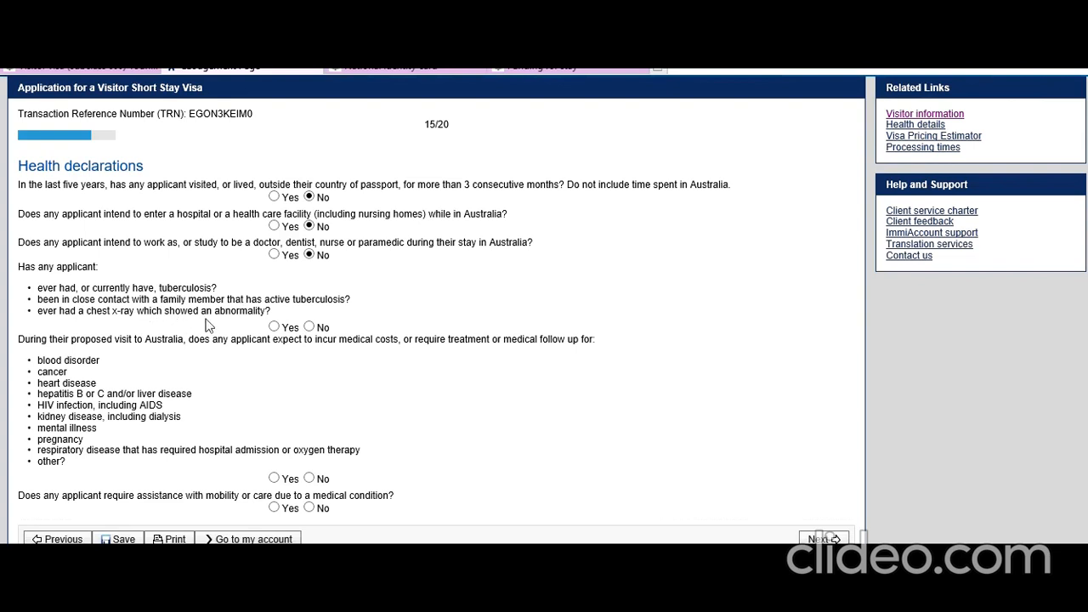
pyautogui.click(309, 327)
pyautogui.scroll(-1, 98, 350)
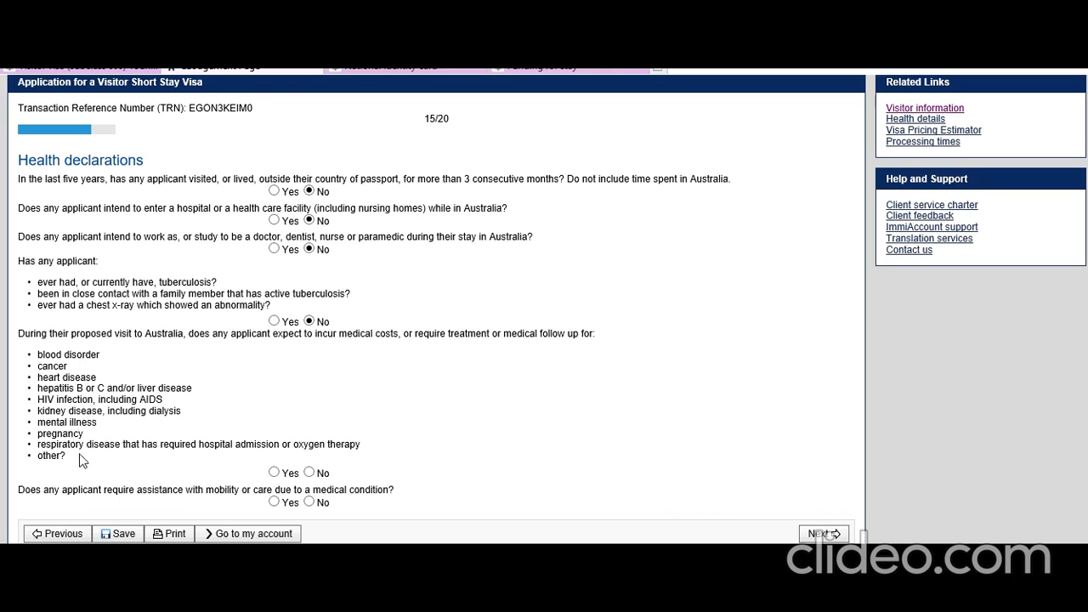
pyautogui.click(309, 473)
pyautogui.click(310, 503)
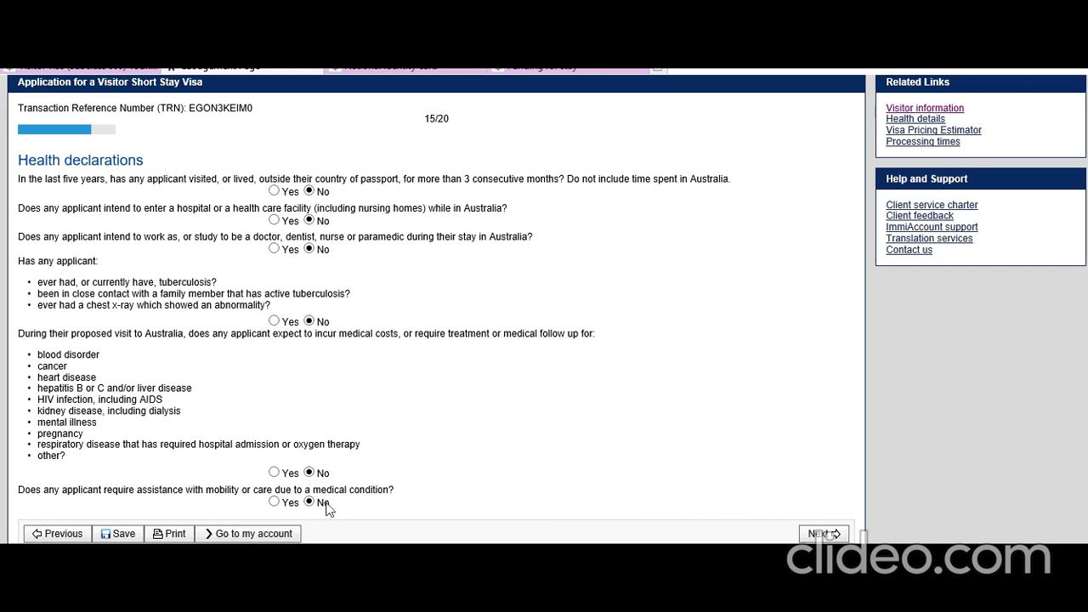
pyautogui.click(823, 533)
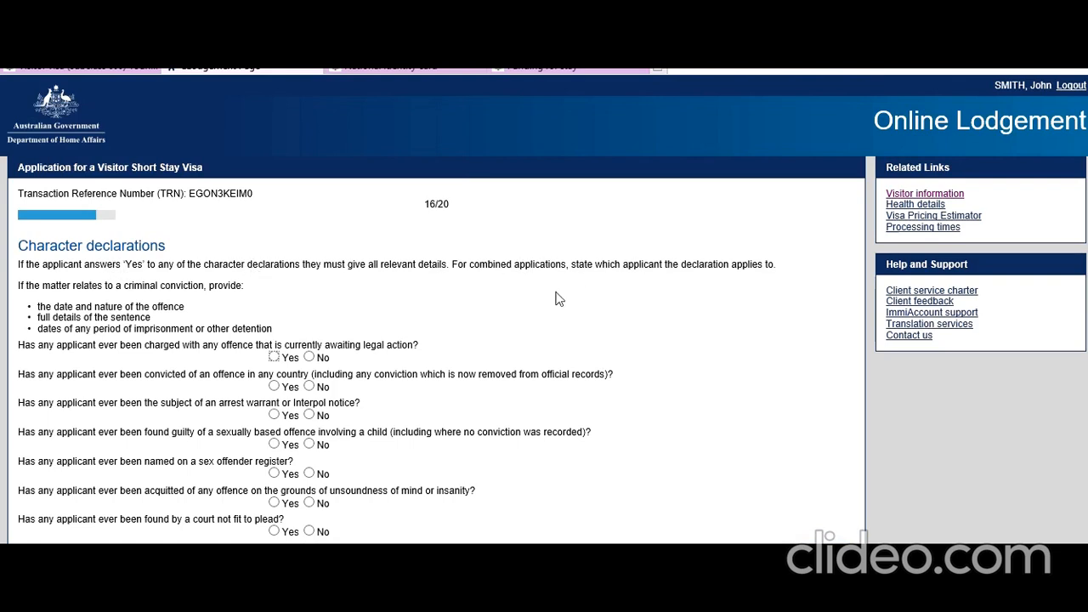
# Step: Answer No to the charges, convictions, warrants, sexual offence, sex register and insanity questions
pyautogui.scroll(-1, 383, 316)
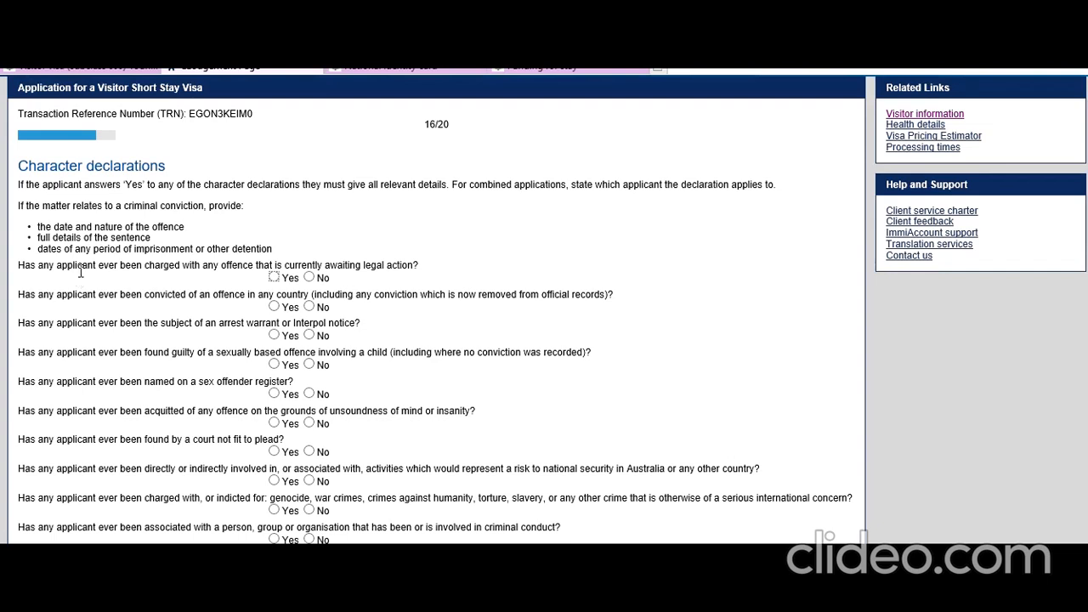
pyautogui.click(308, 277)
pyautogui.click(309, 307)
pyautogui.click(309, 335)
pyautogui.scroll(-1, 176, 365)
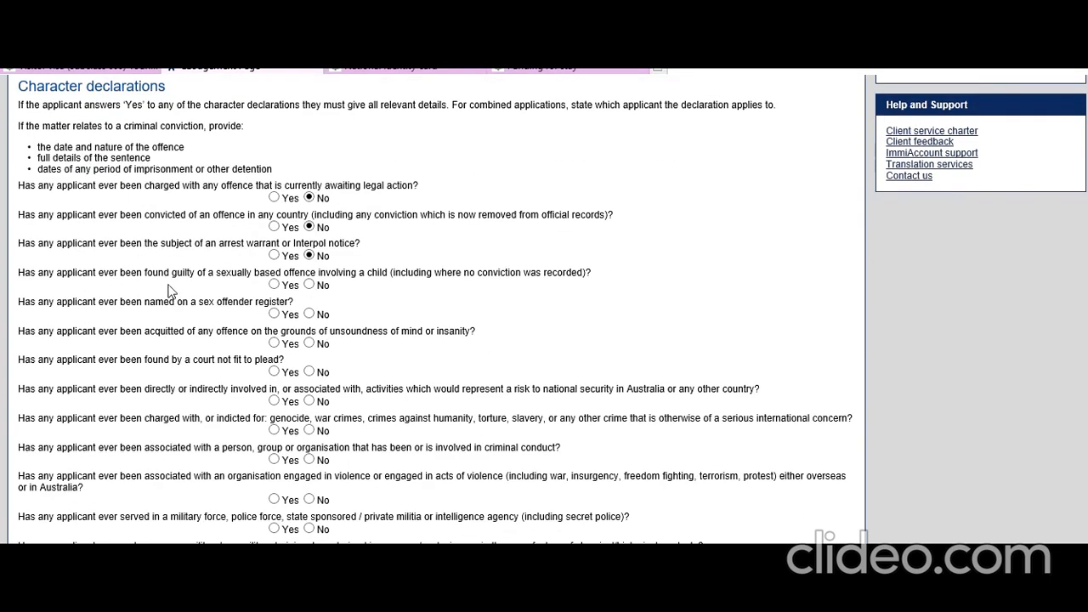
pyautogui.click(306, 285)
pyautogui.click(308, 314)
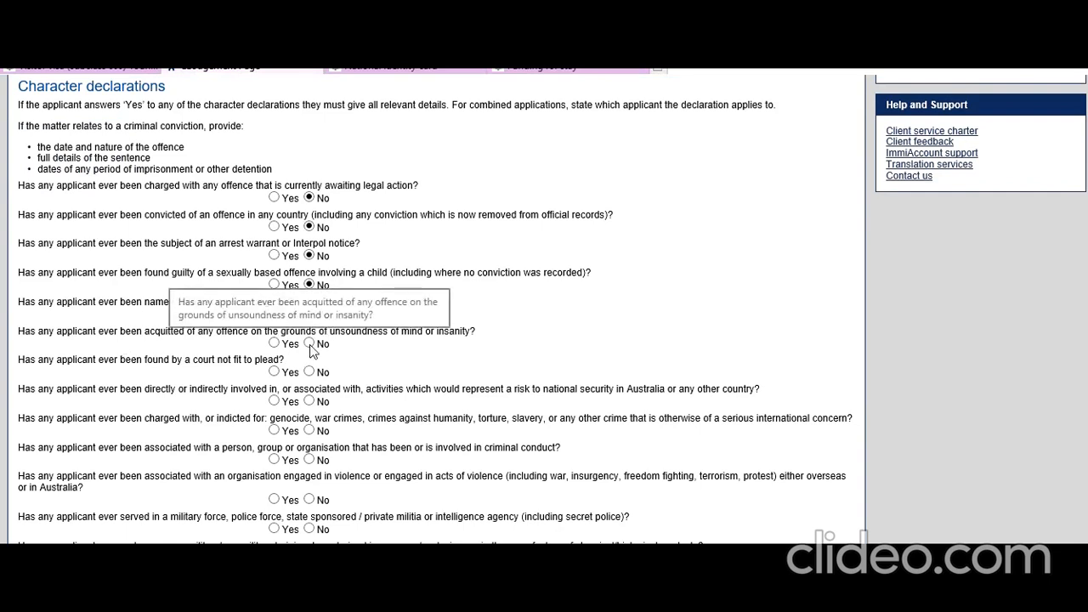
pyautogui.click(310, 345)
pyautogui.scroll(-4, 98, 372)
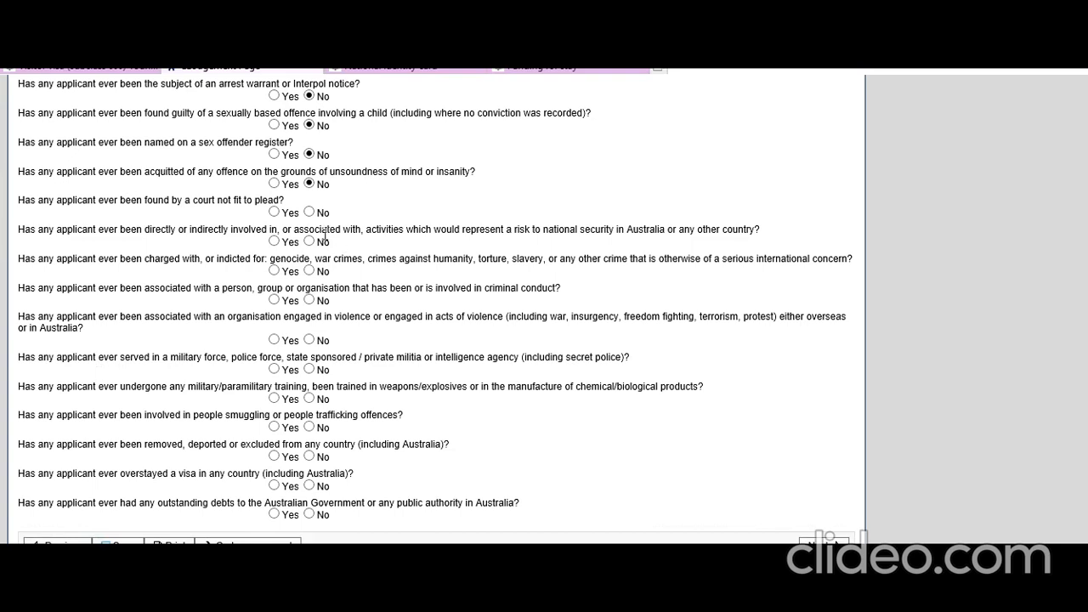
# Step: Answer No to the remaining character questions, from unfit to plead through outstanding debts, and continue
pyautogui.click(309, 212)
pyautogui.click(309, 241)
pyautogui.click(309, 271)
pyautogui.click(309, 300)
pyautogui.click(310, 339)
pyautogui.click(310, 369)
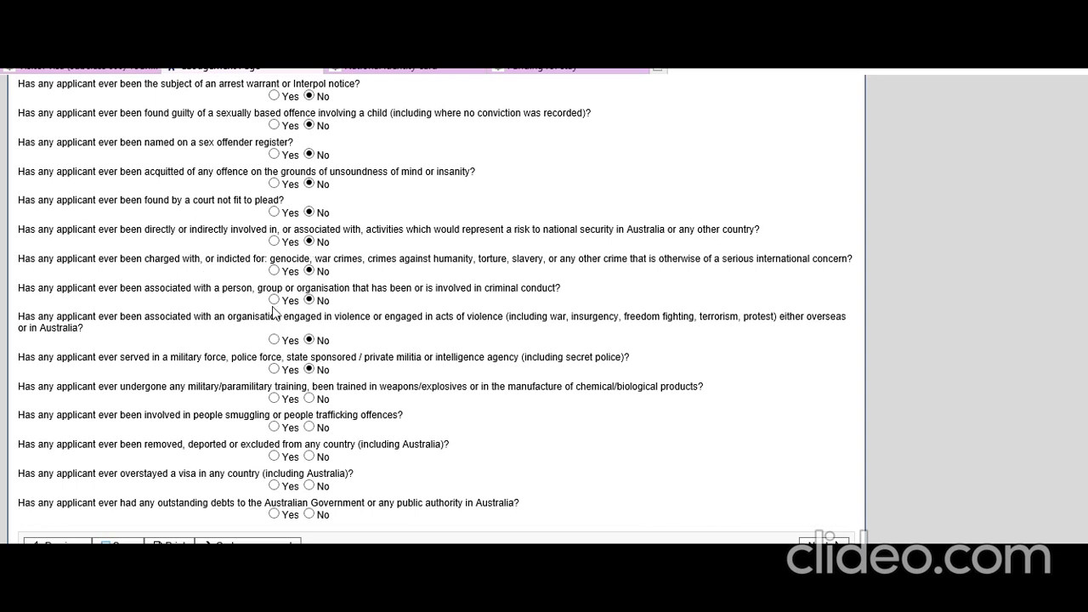
pyautogui.click(309, 398)
pyautogui.click(309, 427)
pyautogui.click(309, 456)
pyautogui.click(309, 485)
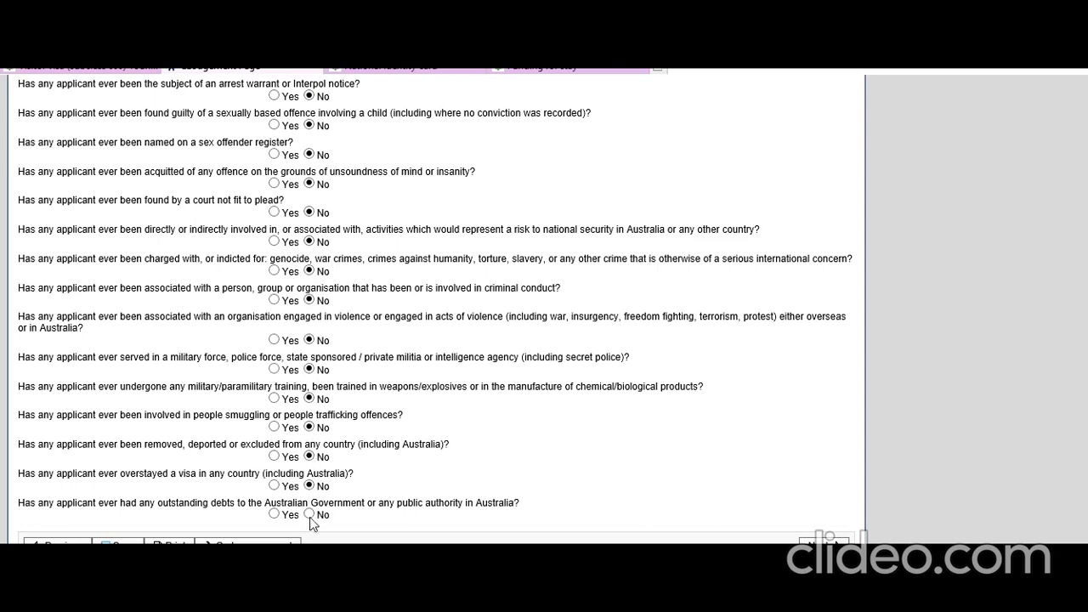
pyautogui.click(309, 514)
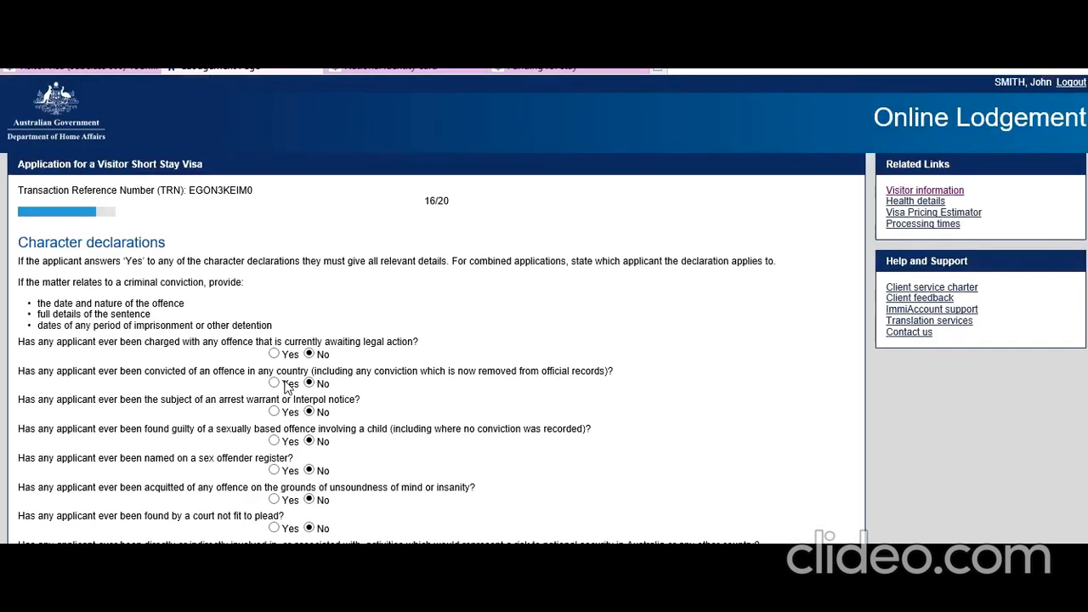
pyautogui.scroll(-1, 285, 384)
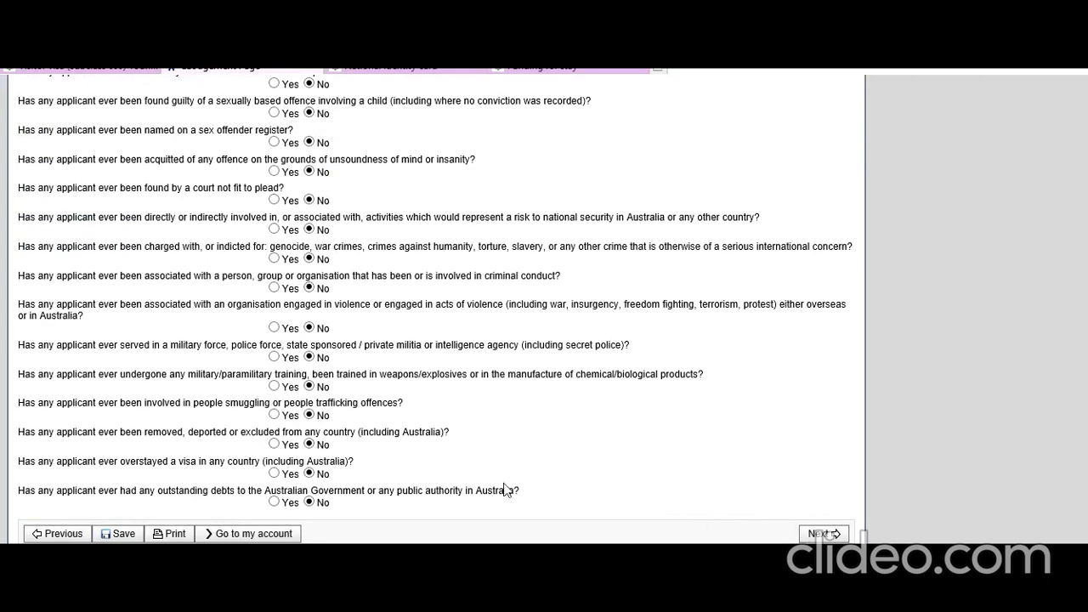
pyautogui.click(822, 533)
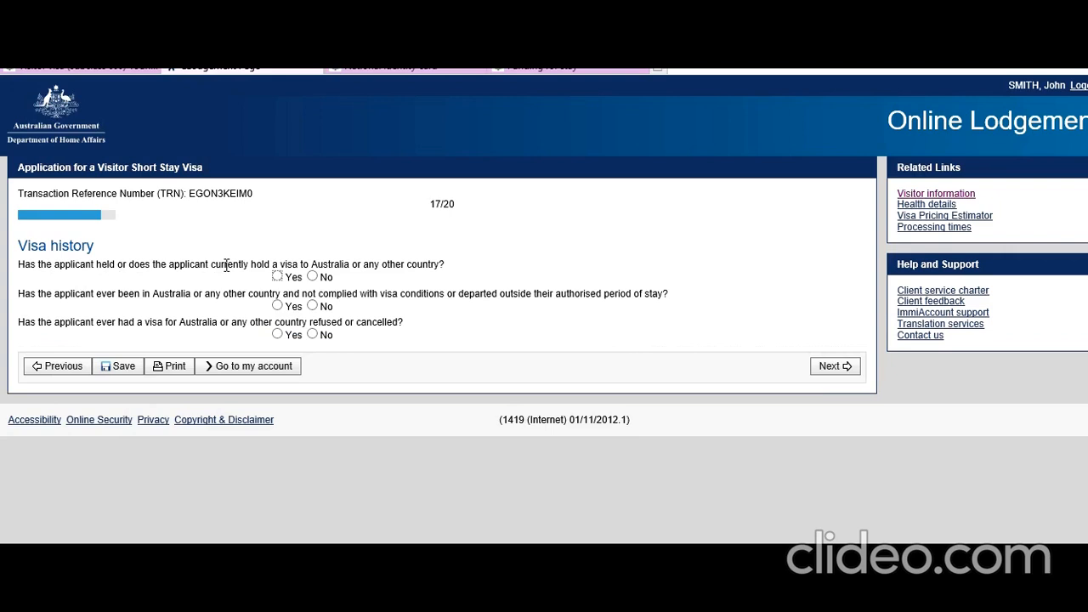
# Step: Answer No to previous visa, breached conditions and refused or cancelled visa, then continue
pyautogui.click(313, 278)
pyautogui.click(313, 306)
pyautogui.click(313, 334)
pyautogui.click(848, 367)
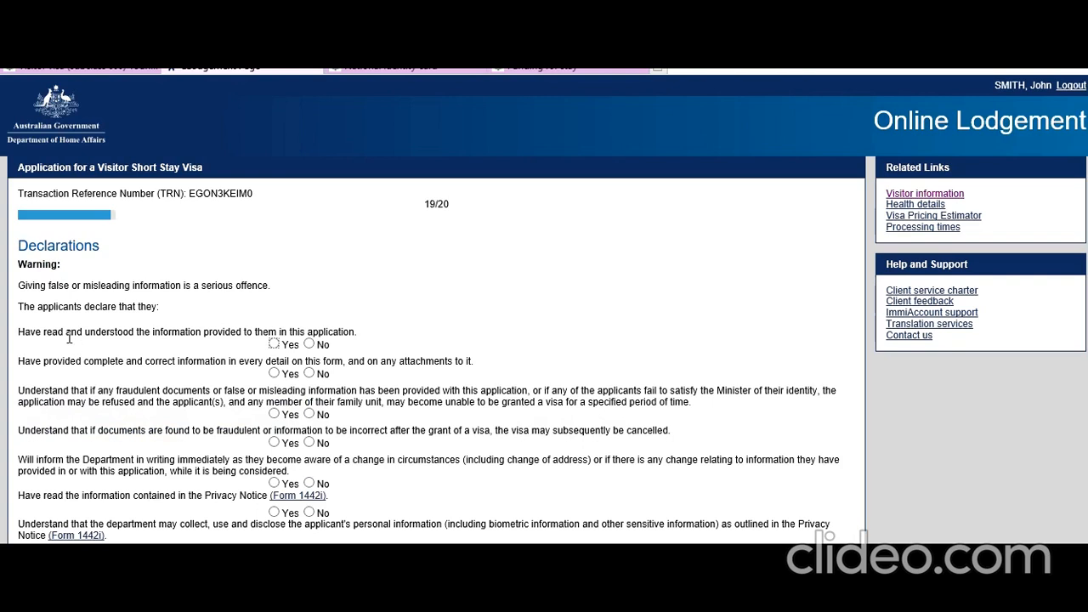
# Step: Answer Yes to the first five declarations, from having read the application to reporting changes
pyautogui.click(274, 344)
pyautogui.scroll(-2, 131, 316)
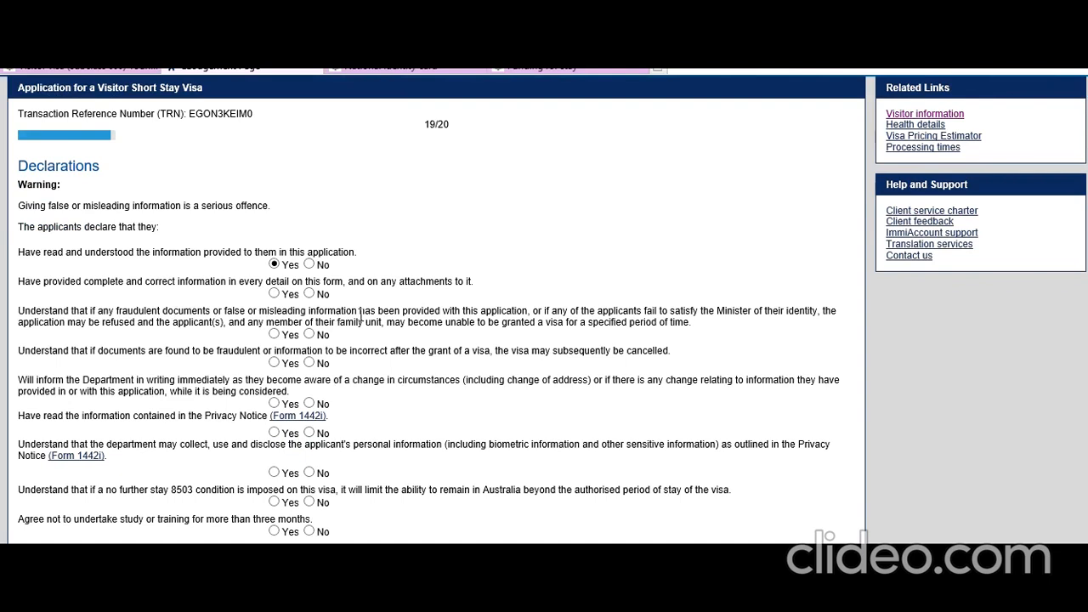
pyautogui.click(273, 335)
pyautogui.click(274, 293)
pyautogui.scroll(-1, 254, 377)
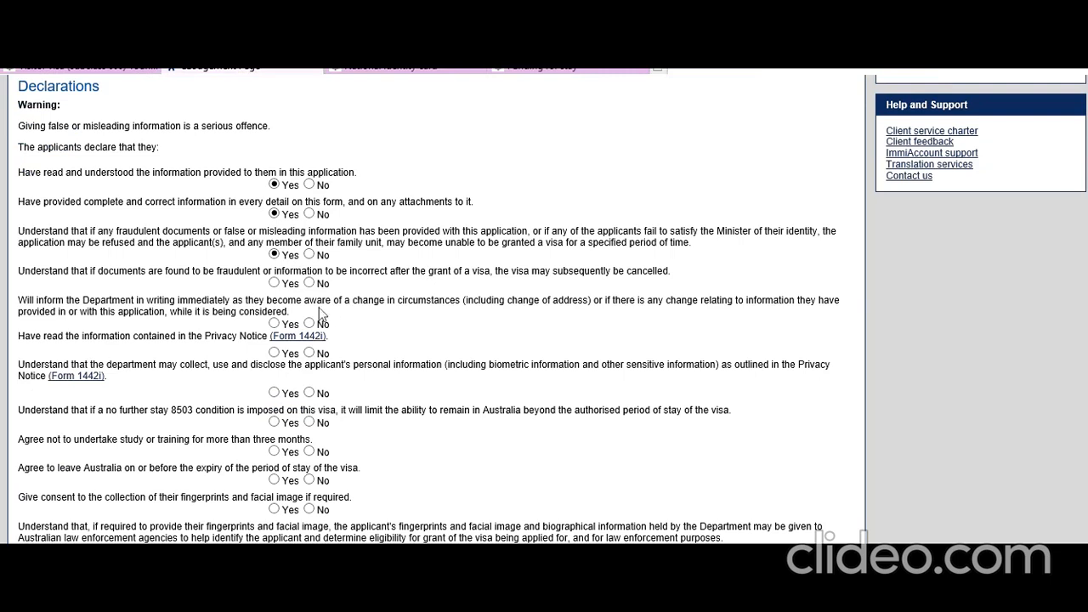
pyautogui.click(274, 283)
pyautogui.click(275, 323)
# Step: Answer Yes to the Privacy Notice, personal information use and 8503 no-further-stay declarations
pyautogui.scroll(-1, 94, 366)
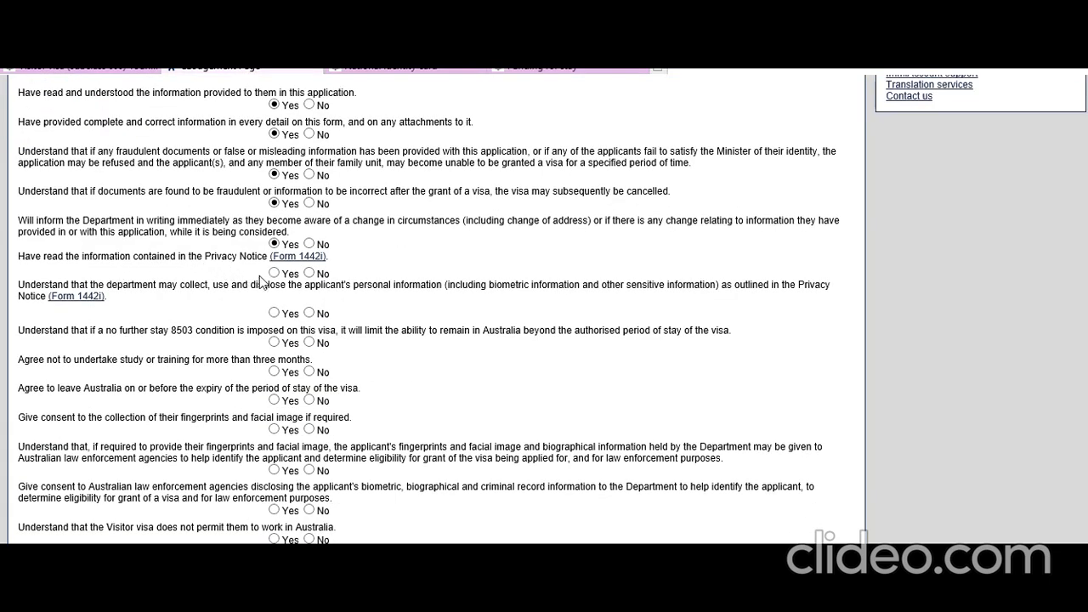
pyautogui.click(276, 275)
pyautogui.click(274, 313)
pyautogui.click(274, 342)
# Step: Answer Yes to the seven remaining declarations on study, departure, biometrics and work, then continue
pyautogui.scroll(-2, 173, 389)
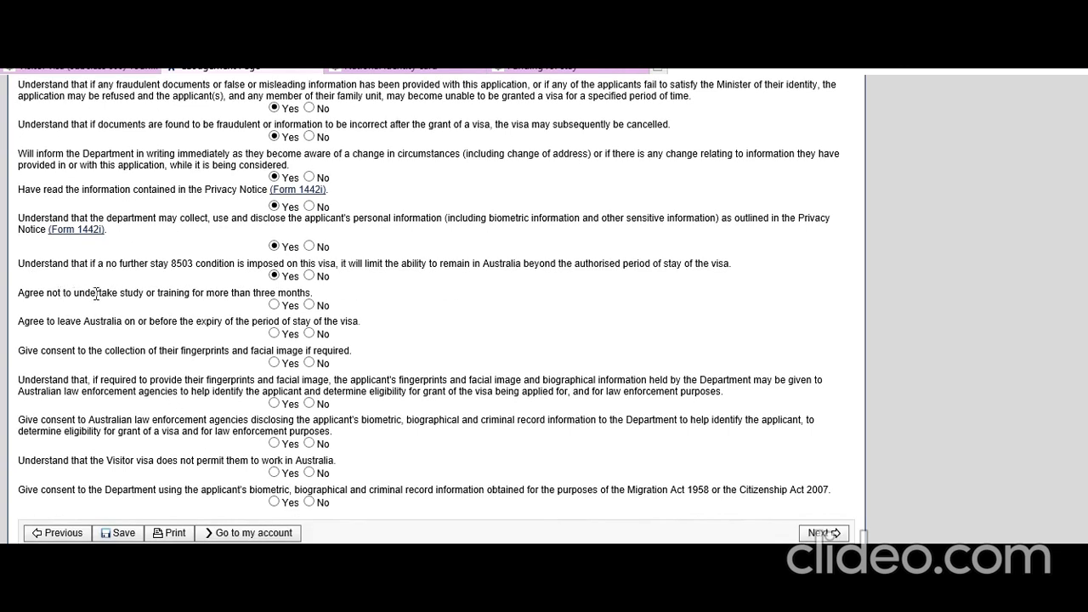
pyautogui.click(275, 306)
pyautogui.click(274, 334)
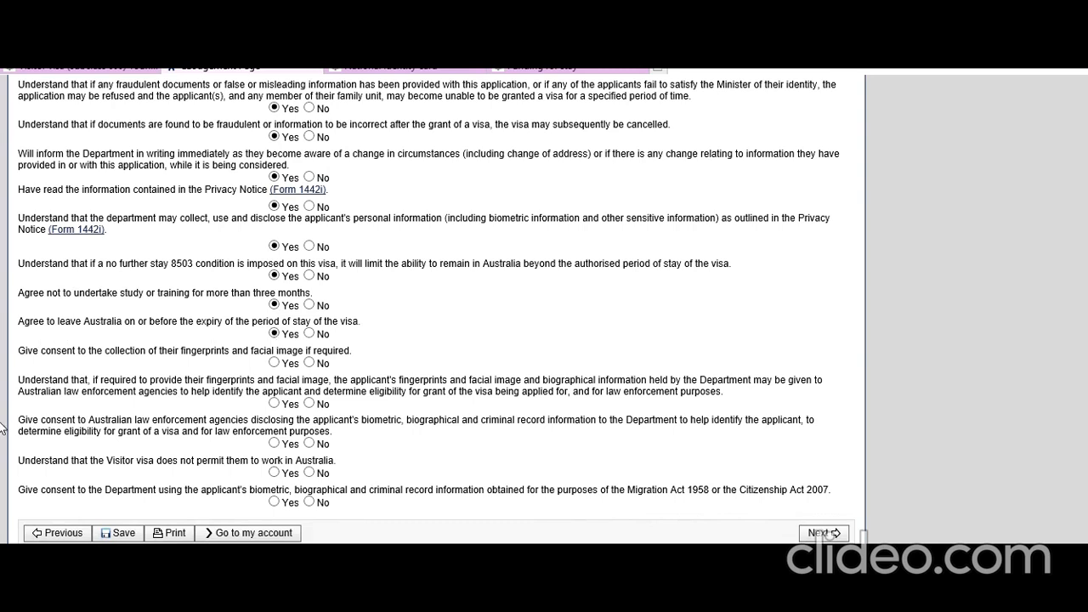
pyautogui.click(274, 363)
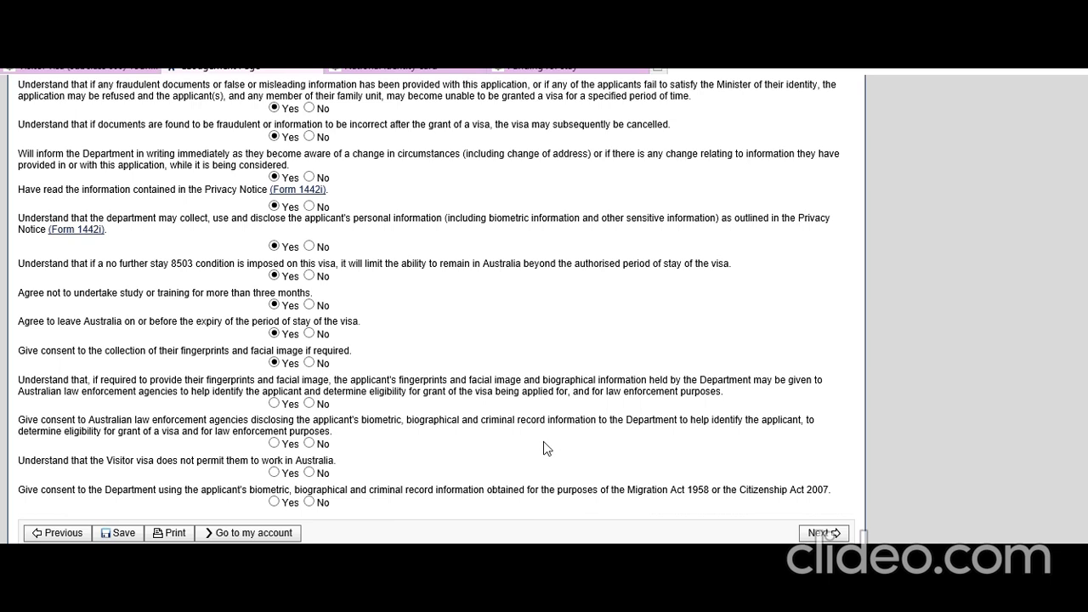
pyautogui.click(274, 403)
pyautogui.click(274, 443)
pyautogui.click(274, 473)
pyautogui.click(273, 502)
pyautogui.click(829, 533)
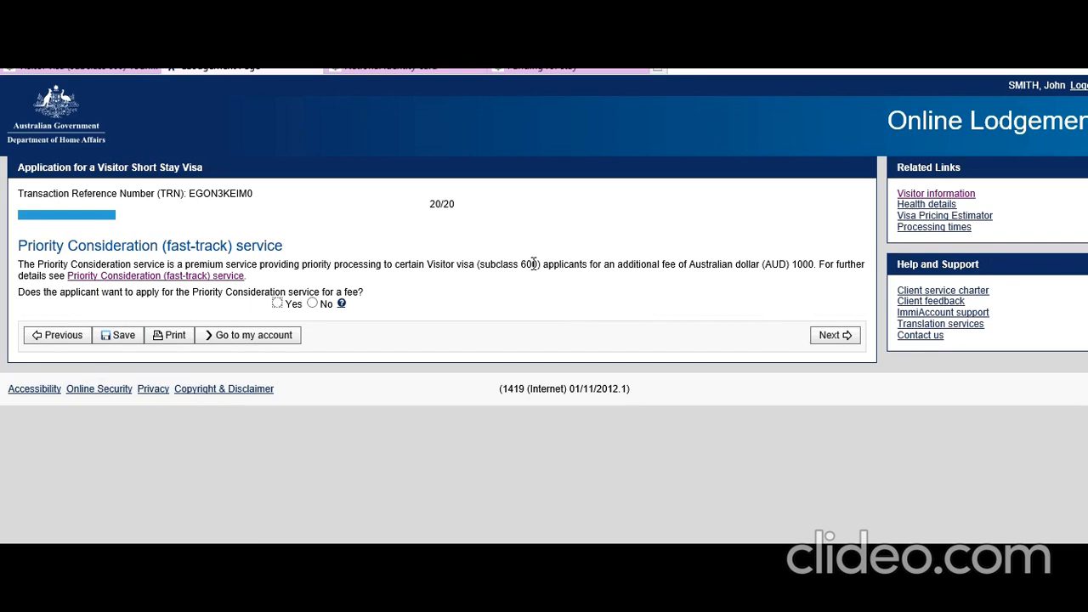
# Step: Decline Priority Consideration, then look over the review page and proceed to Attach documents
pyautogui.click(312, 304)
pyautogui.click(837, 337)
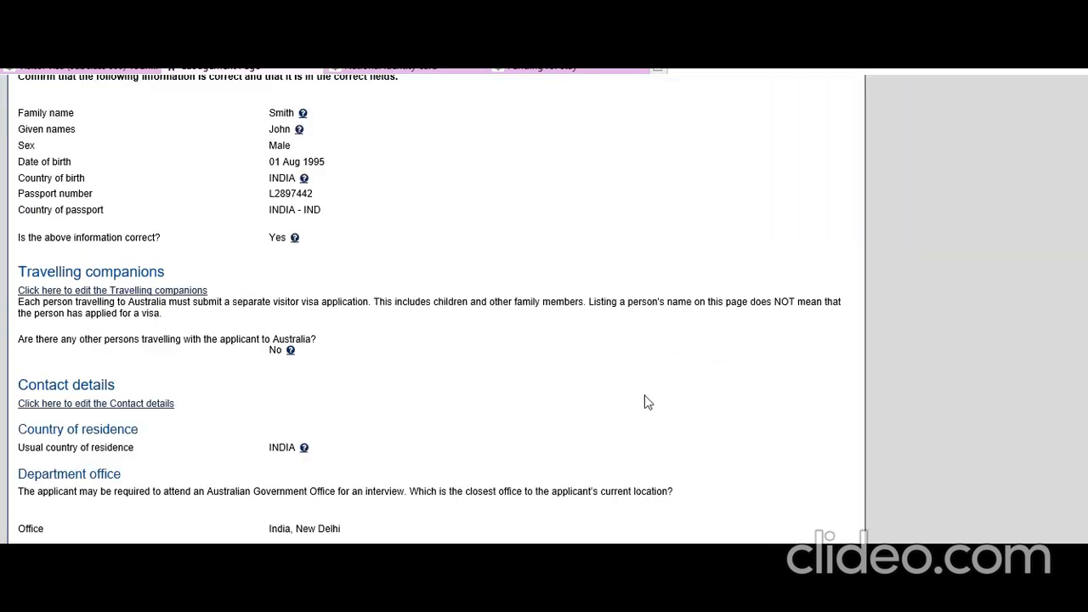
pyautogui.scroll(7, 645, 396)
pyautogui.scroll(8, 645, 402)
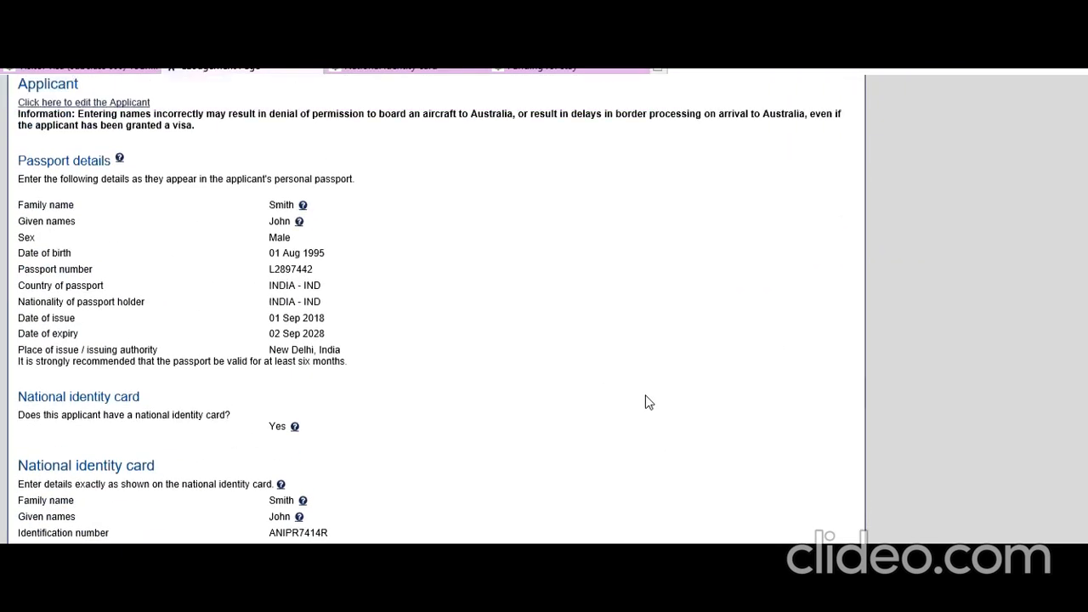
pyautogui.scroll(-20, 645, 402)
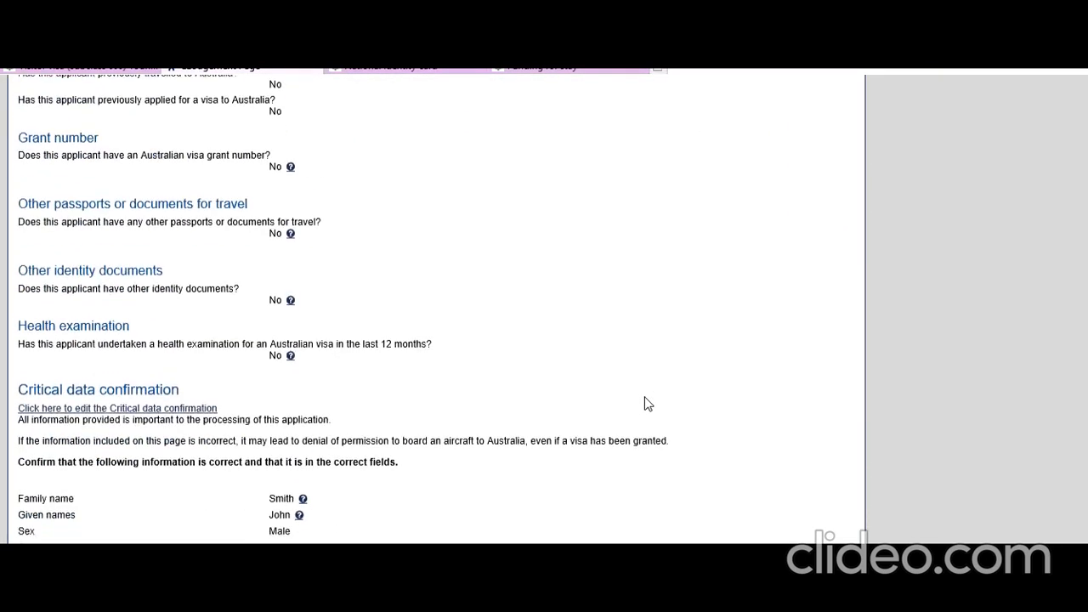
pyautogui.scroll(-20, 645, 403)
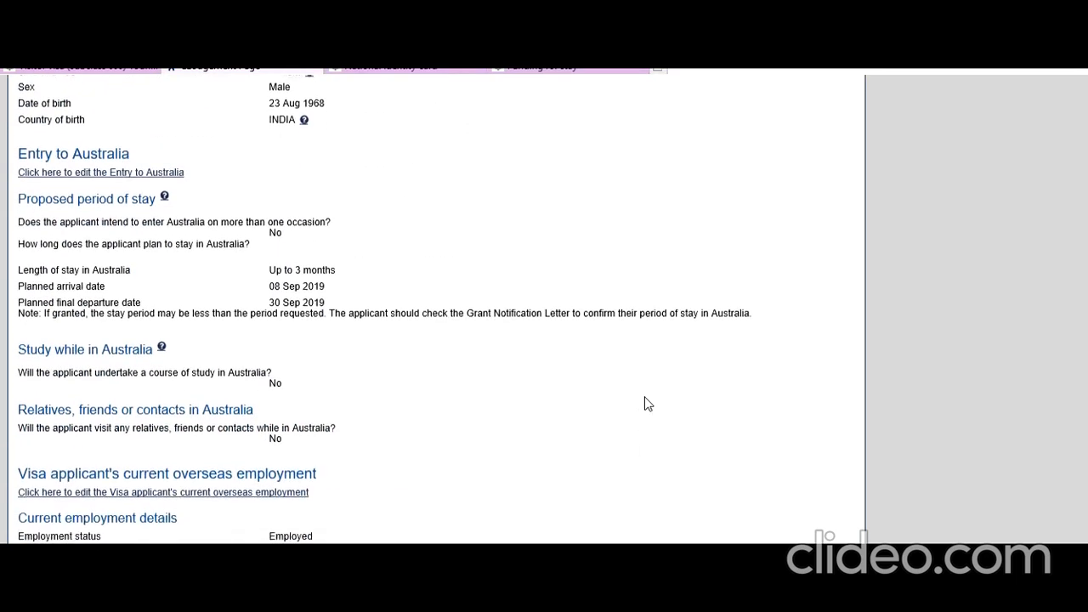
pyautogui.scroll(-20, 645, 404)
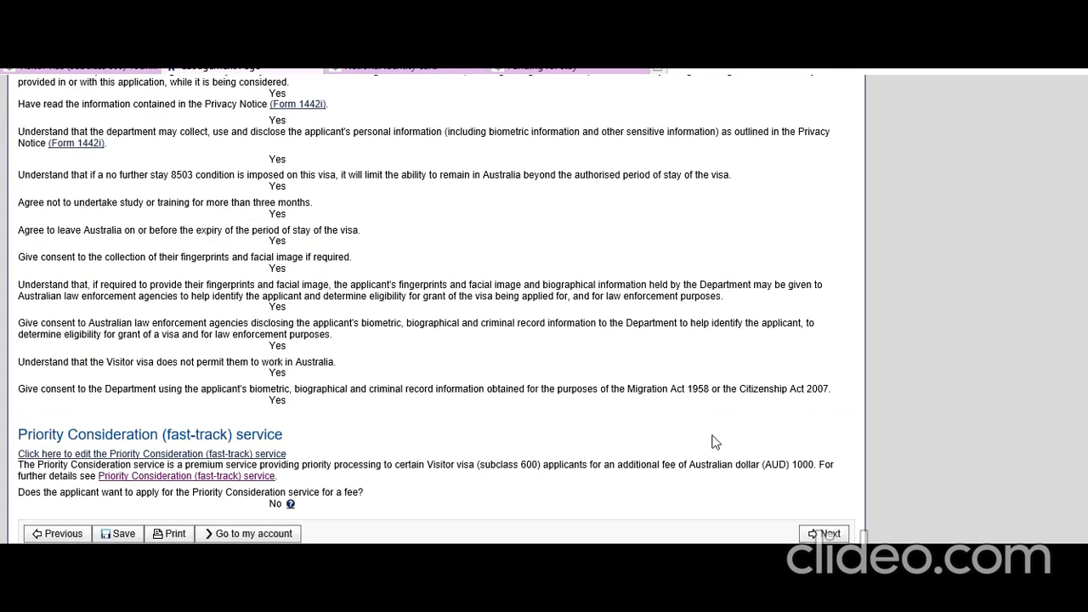
pyautogui.click(825, 534)
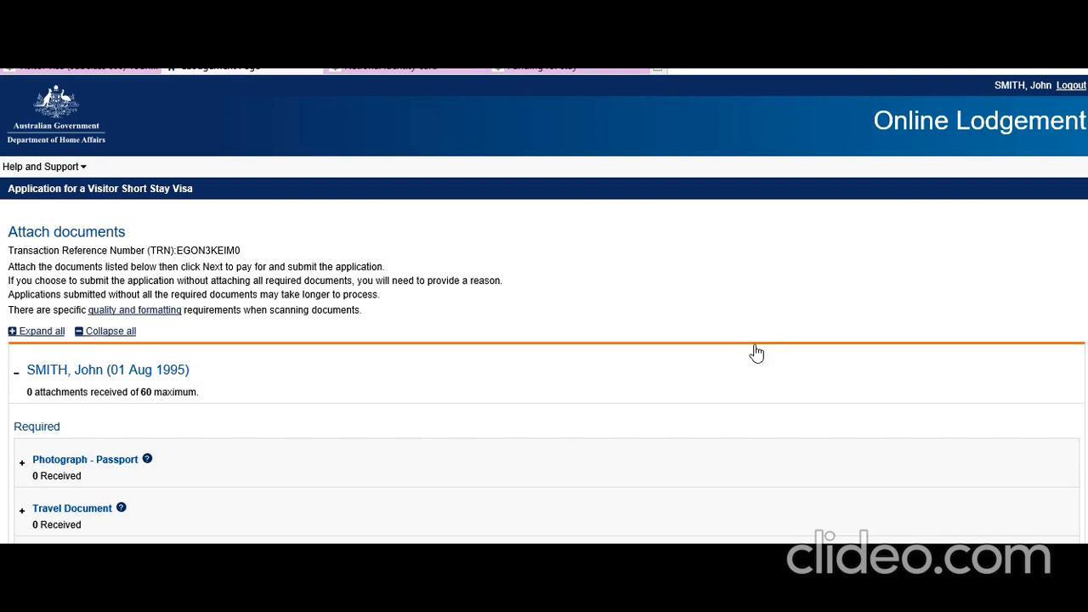
pyautogui.moveTo(537, 602)
pyautogui.scroll(-4, 210, 361)
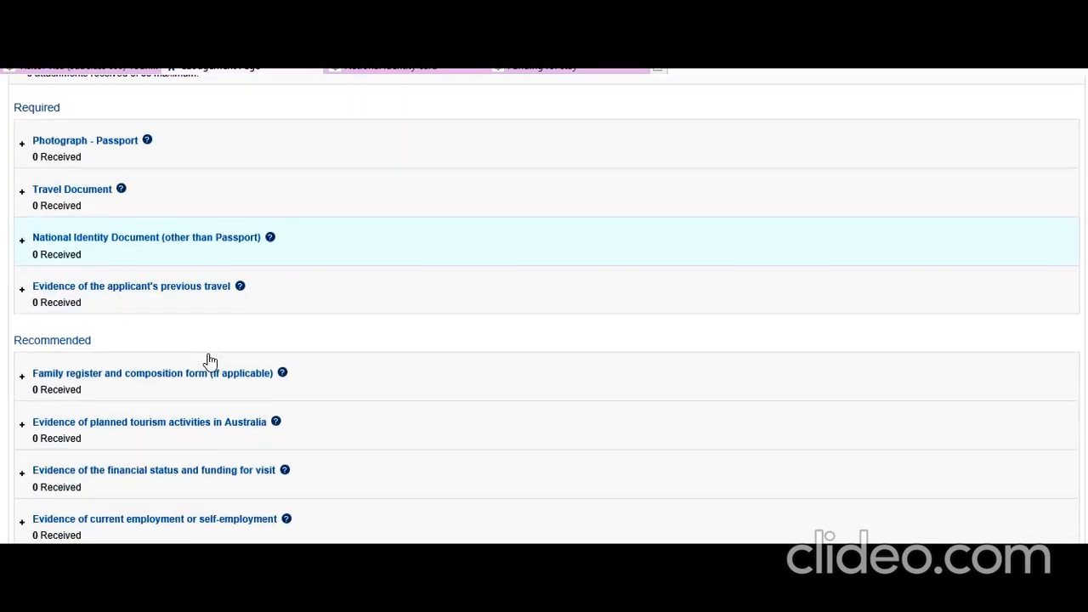
pyautogui.scroll(-2, 210, 362)
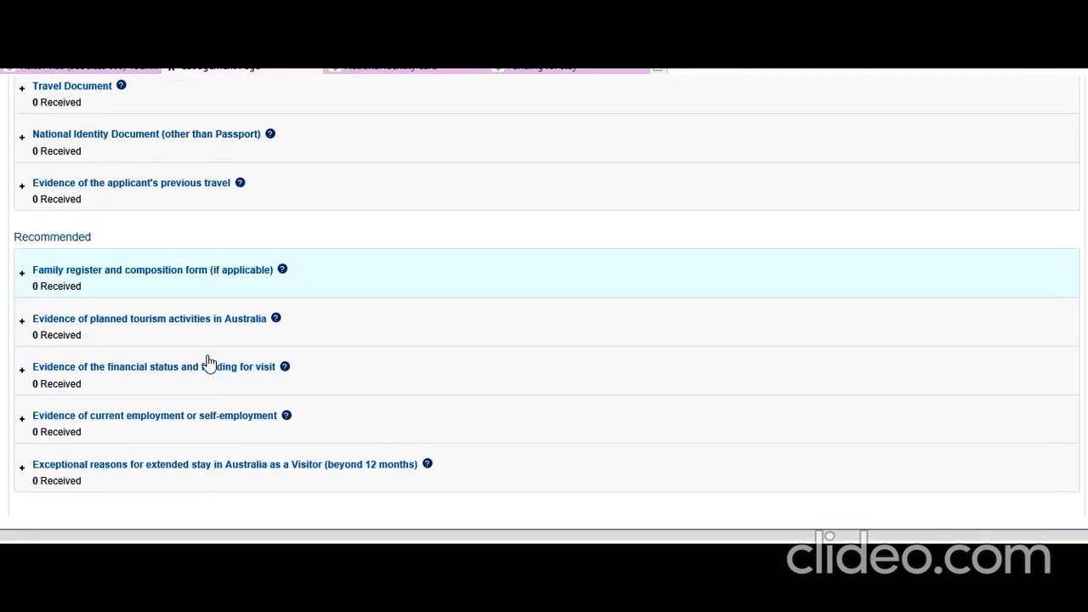
pyautogui.scroll(3, 150, 243)
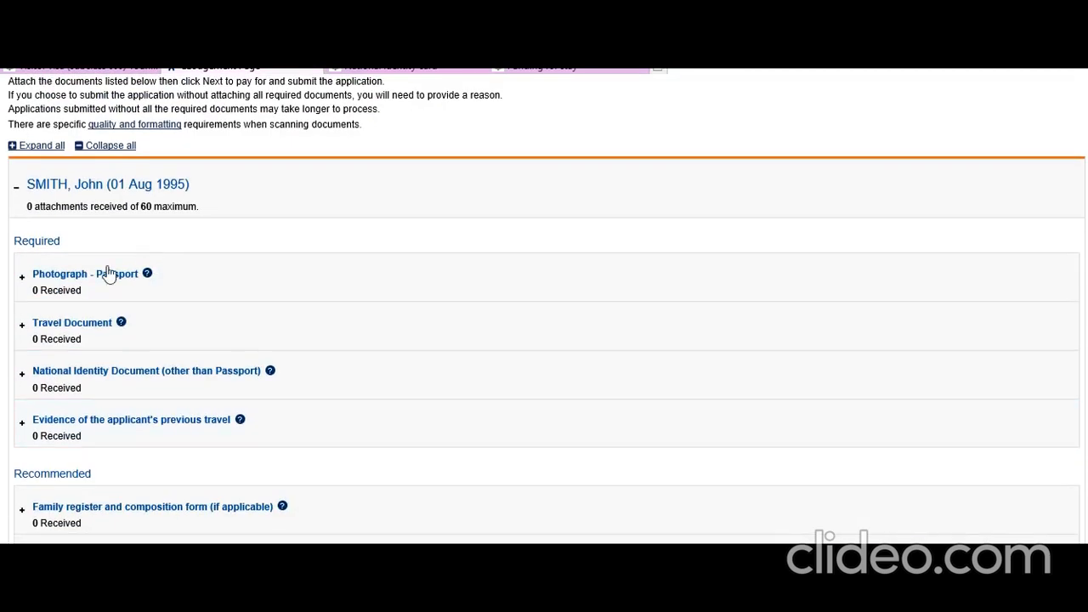
# Step: Expand the Photograph - Passport upload panel and look through the list of document types
pyautogui.click(85, 293)
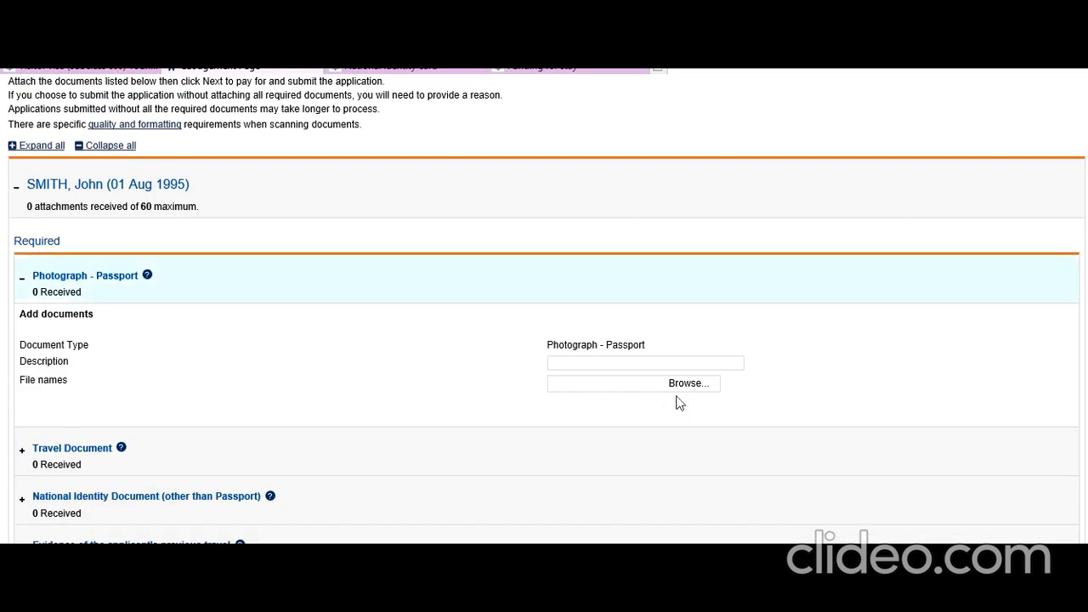
pyautogui.scroll(-3, 243, 348)
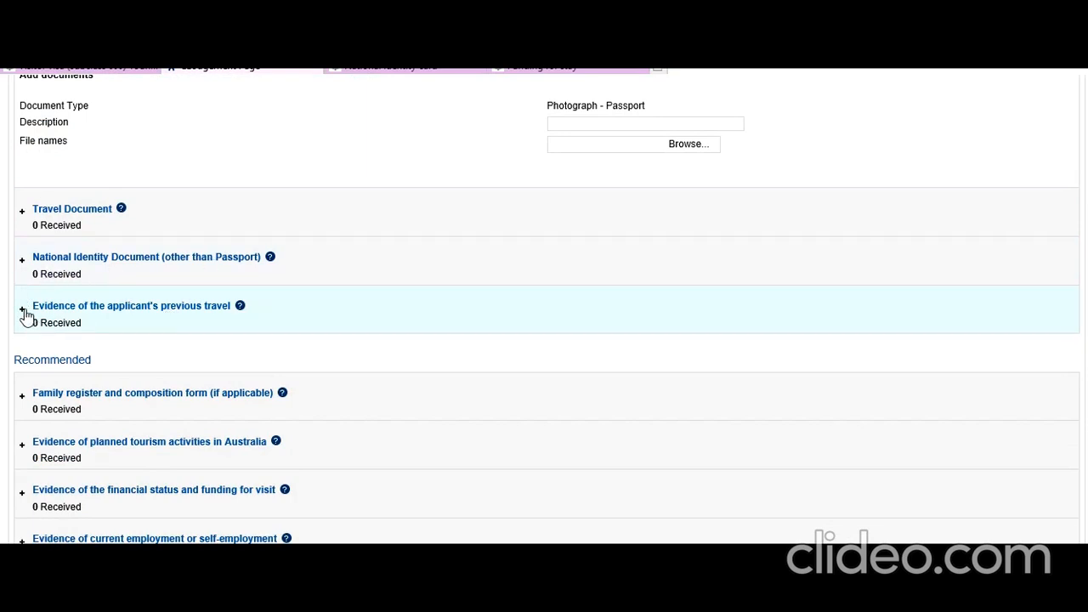
pyautogui.scroll(-1, 98, 339)
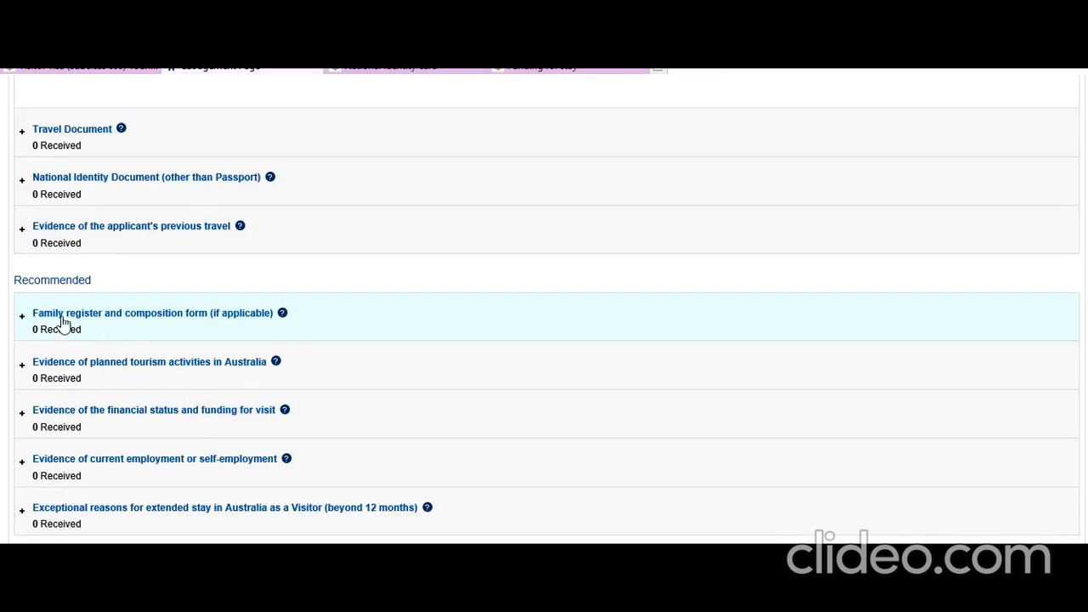
pyautogui.scroll(3, 89, 331)
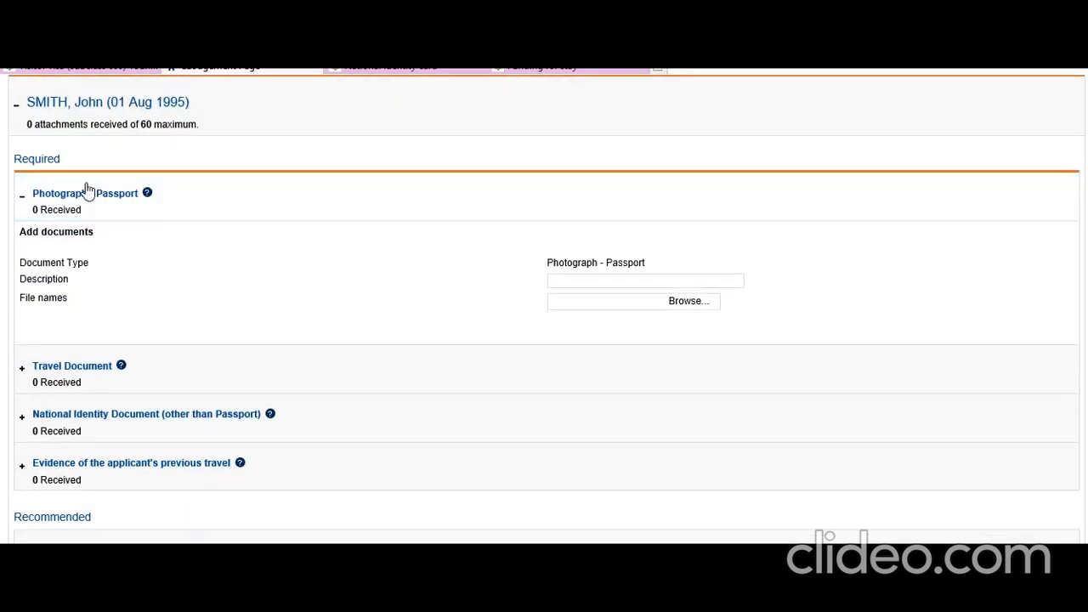
pyautogui.scroll(-3, 223, 267)
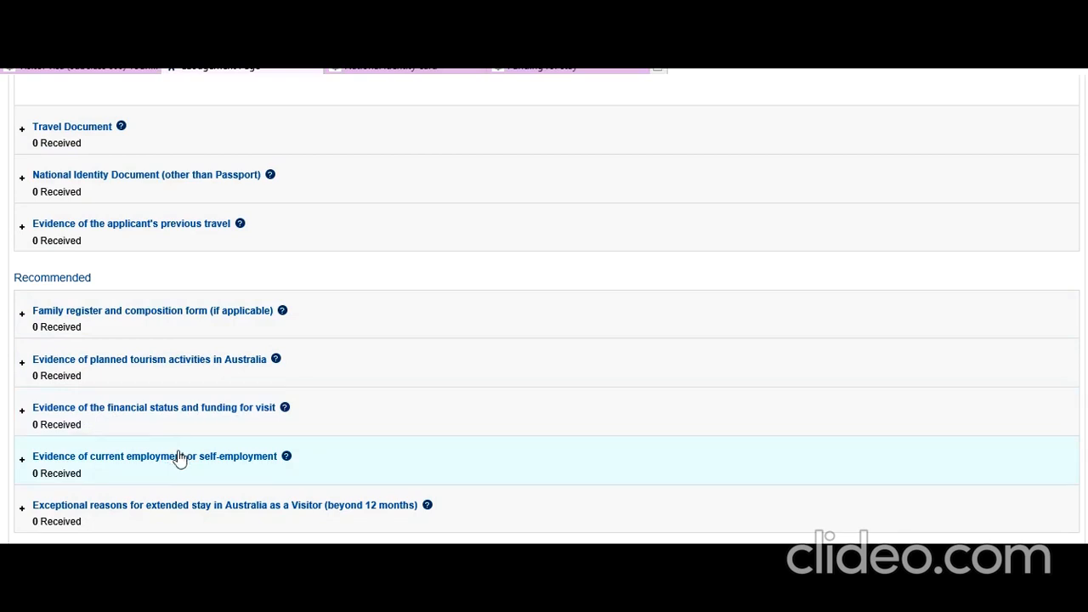
pyautogui.scroll(-1, 153, 437)
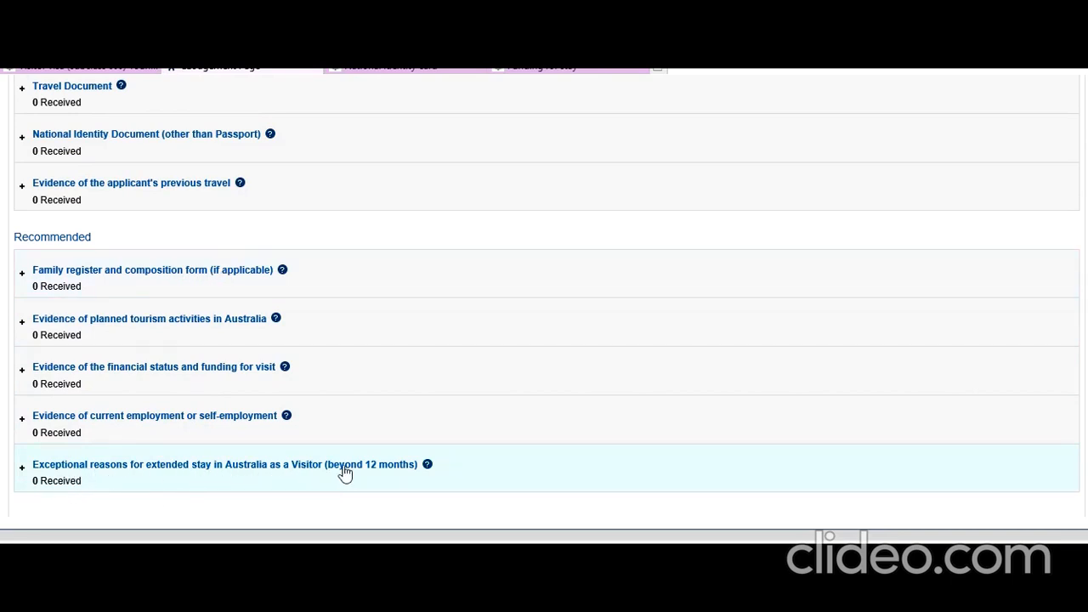
pyautogui.scroll(5, 101, 502)
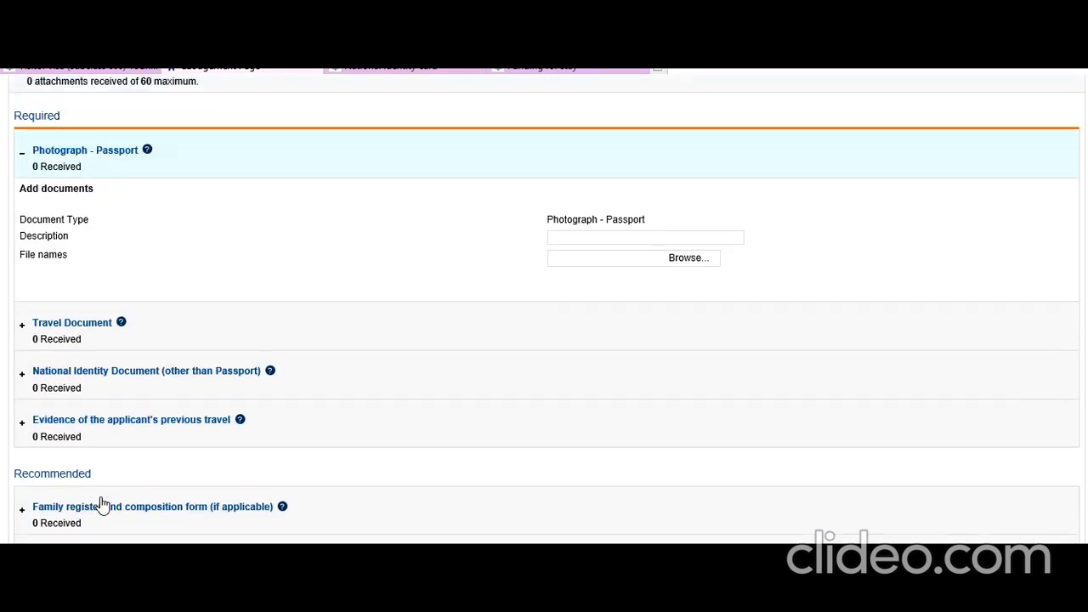
pyautogui.scroll(1, 100, 500)
pyautogui.scroll(-7, 96, 506)
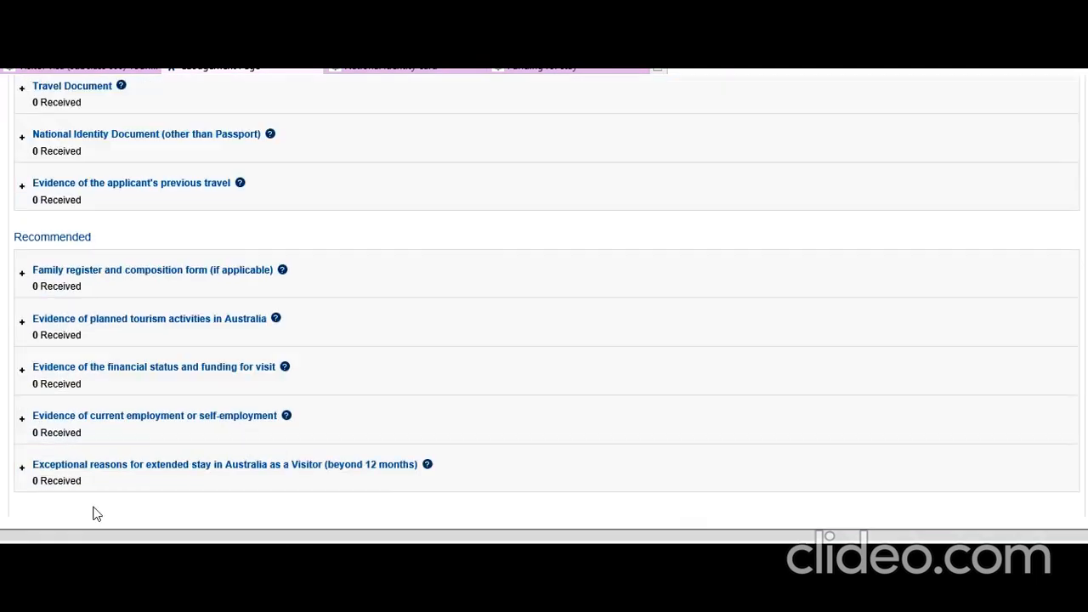